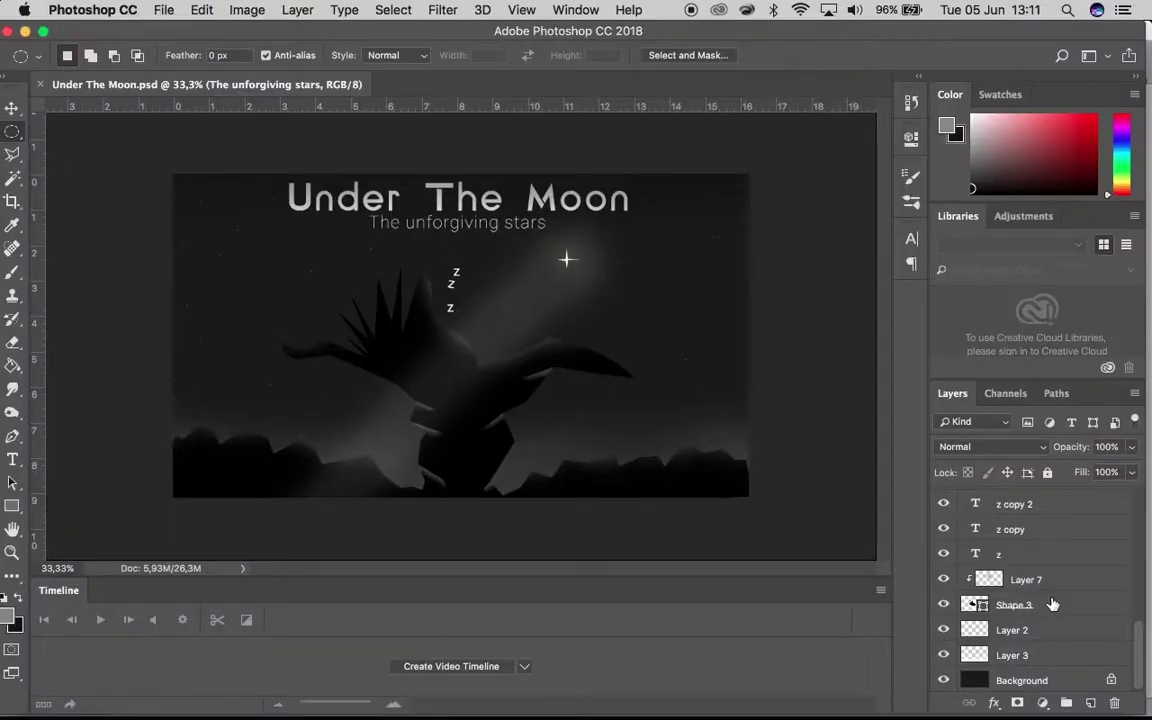
- Group Layer 7 and Shape 3 and name the group Capsule
{"action": "left_click", "coordinate": [1062, 589]}
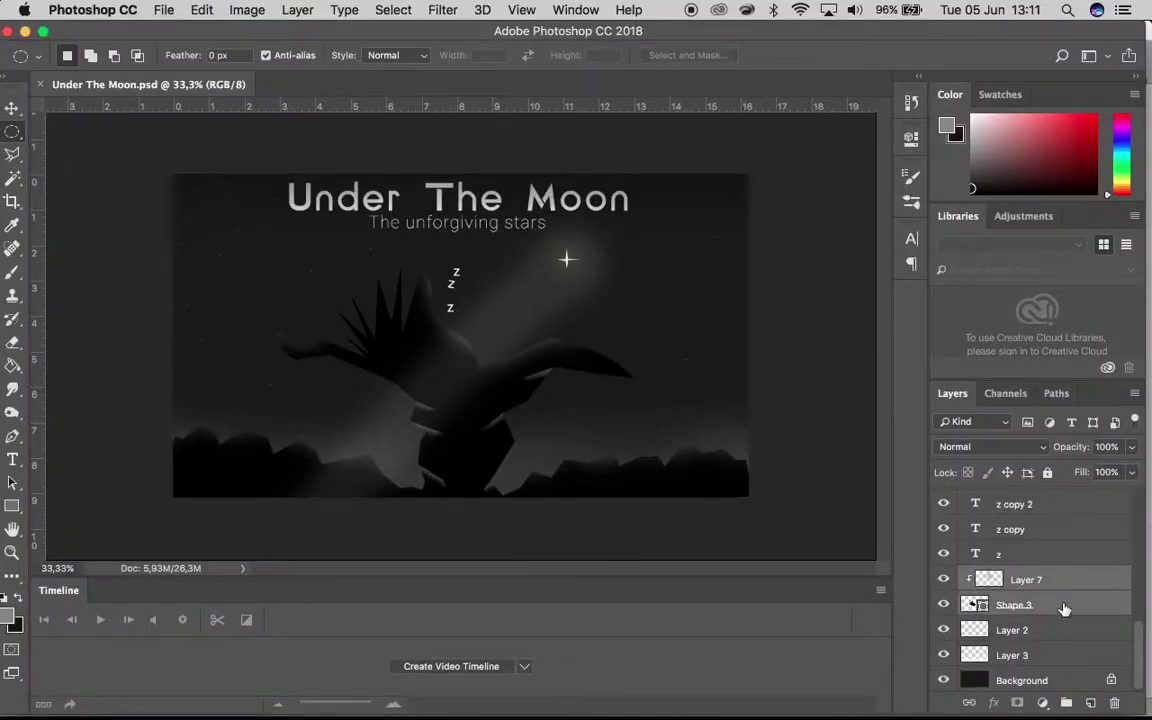
{"action": "left_click", "coordinate": [1130, 606]}
{"action": "key", "text": "v"}
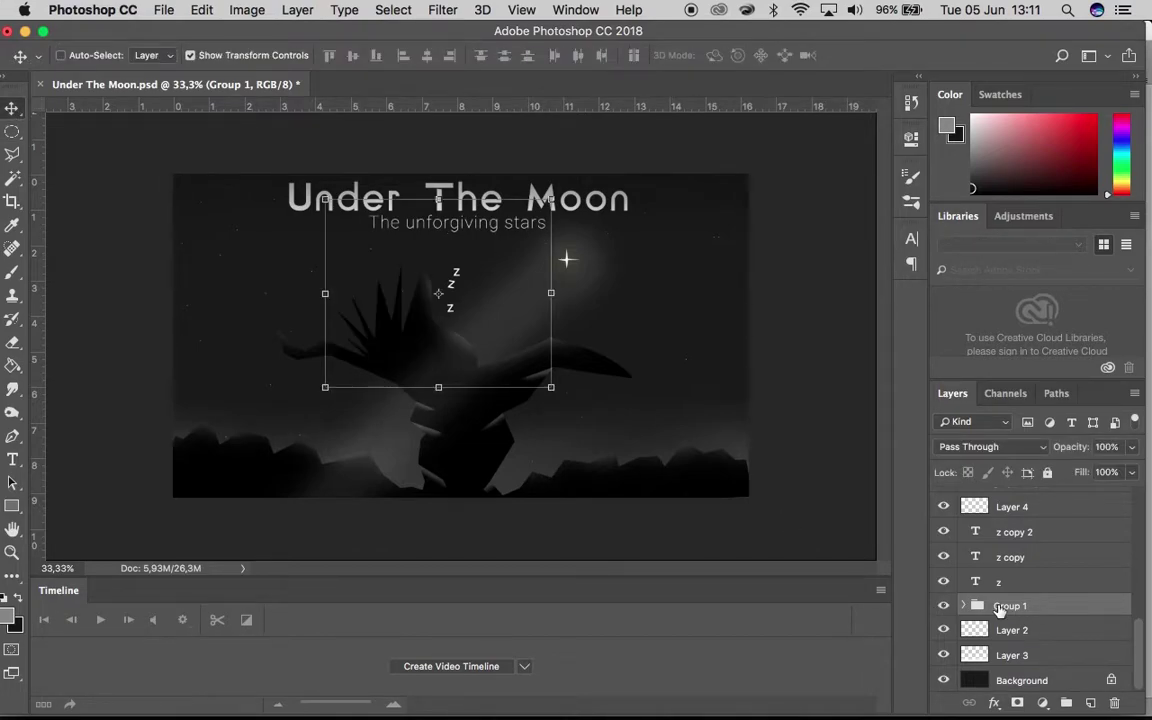
- Hide Layer 4 and rename the Shape 4 layer to Star
{"action": "scroll", "coordinate": [1000, 600], "scroll_direction": "up", "scroll_amount": 4}
{"action": "left_click", "coordinate": [955, 612]}
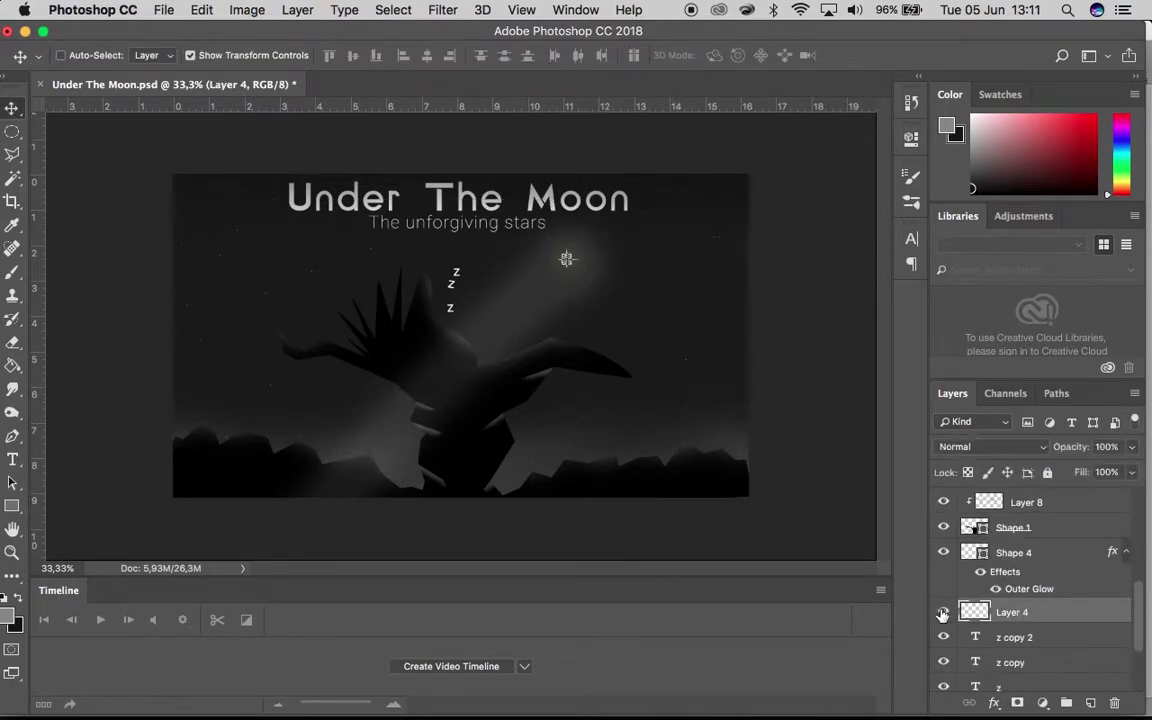
{"action": "left_click", "coordinate": [1035, 558]}
- Group Shape 1 with the clipped Layer 8 above it and name the group Tree
{"action": "left_click", "coordinate": [1030, 528]}
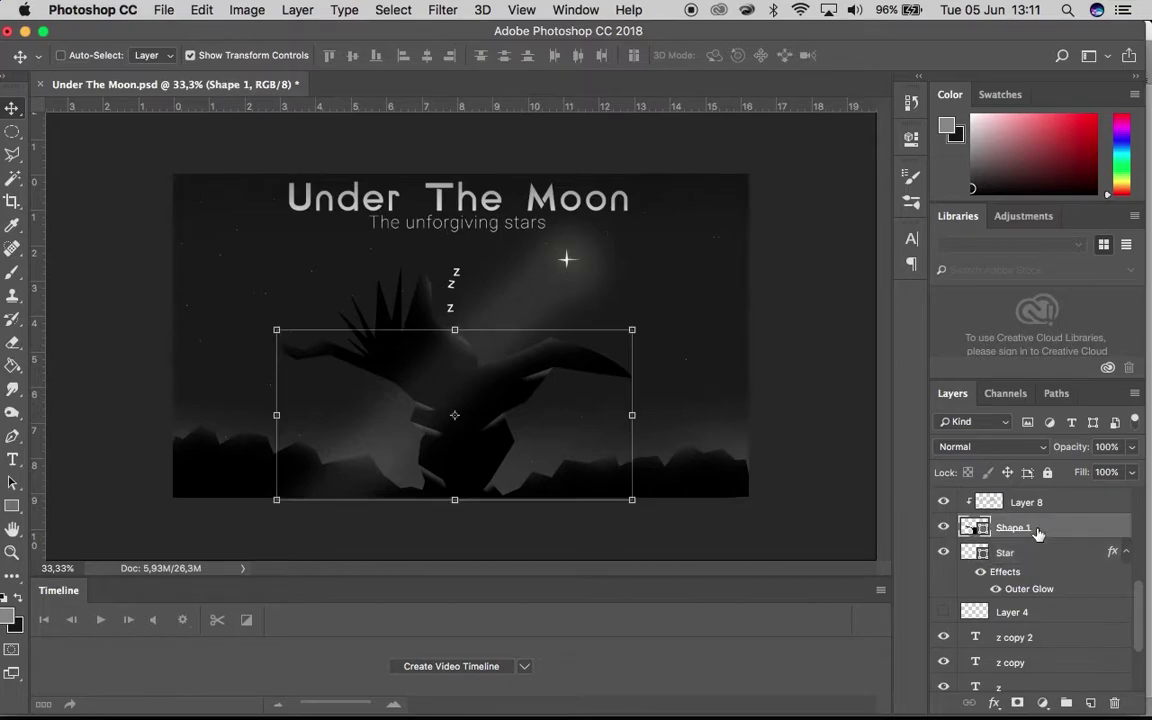
{"action": "scroll", "coordinate": [1038, 535], "scroll_direction": "up", "scroll_amount": 3}
{"action": "left_click", "coordinate": [995, 583], "text": "shift"}
{"action": "key", "text": "ctrl+g"}
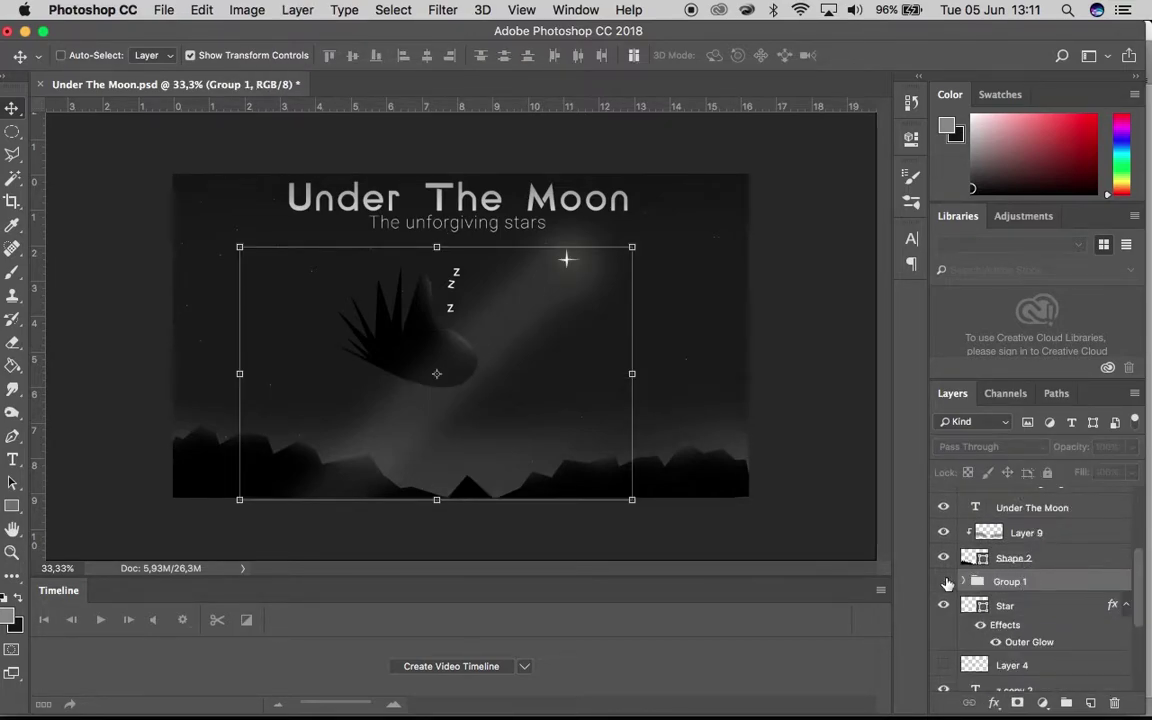
{"action": "scroll", "coordinate": [1000, 581], "scroll_direction": "up", "scroll_amount": 1}
{"action": "left_click", "coordinate": [1000, 581]}
- Group Shape 2 with the clipped Layer 9 and name the group Mountains
{"action": "left_click", "coordinate": [1020, 555]}
{"action": "left_click", "coordinate": [1040, 583], "text": "shift"}
{"action": "key", "text": "ctrl+g"}
{"action": "double_click", "coordinate": [1009, 553]}
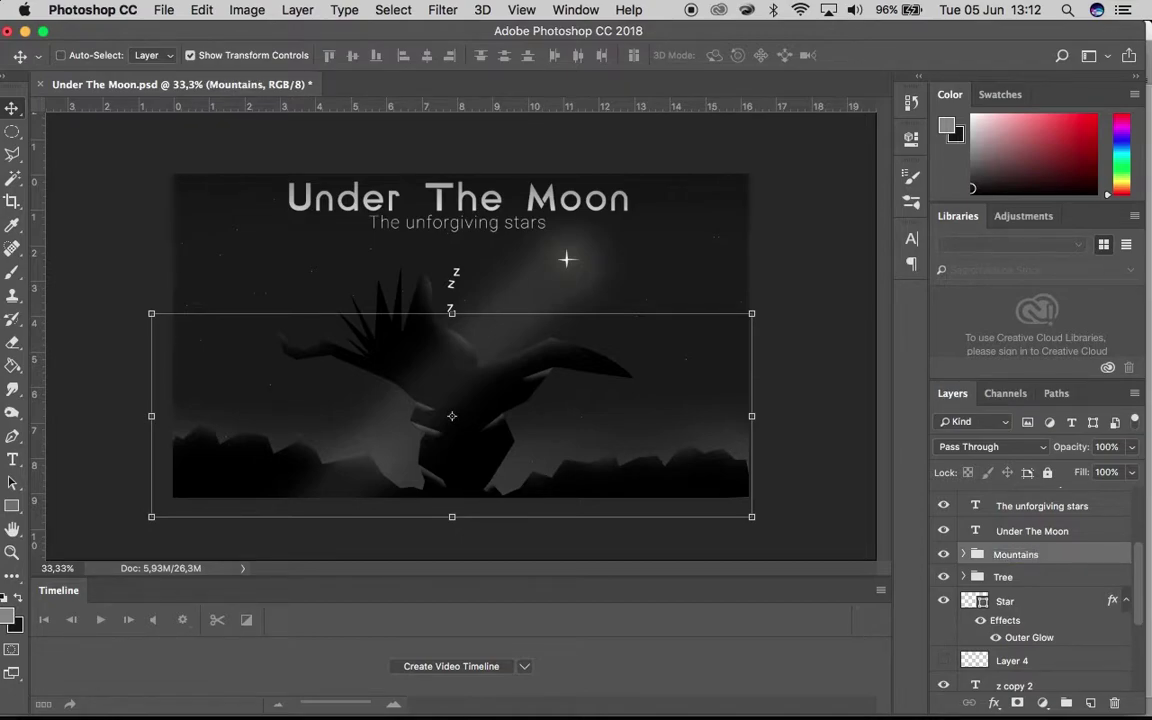
- Group the "Under The Moon" and "The unforgiving stars" text layers and name the group Title
{"action": "scroll", "coordinate": [1038, 594], "scroll_direction": "up", "scroll_amount": 1}
{"action": "left_click", "coordinate": [1036, 588]}
{"action": "left_click", "coordinate": [1042, 562], "text": "shift"}
{"action": "right_click", "coordinate": [1042, 562]}
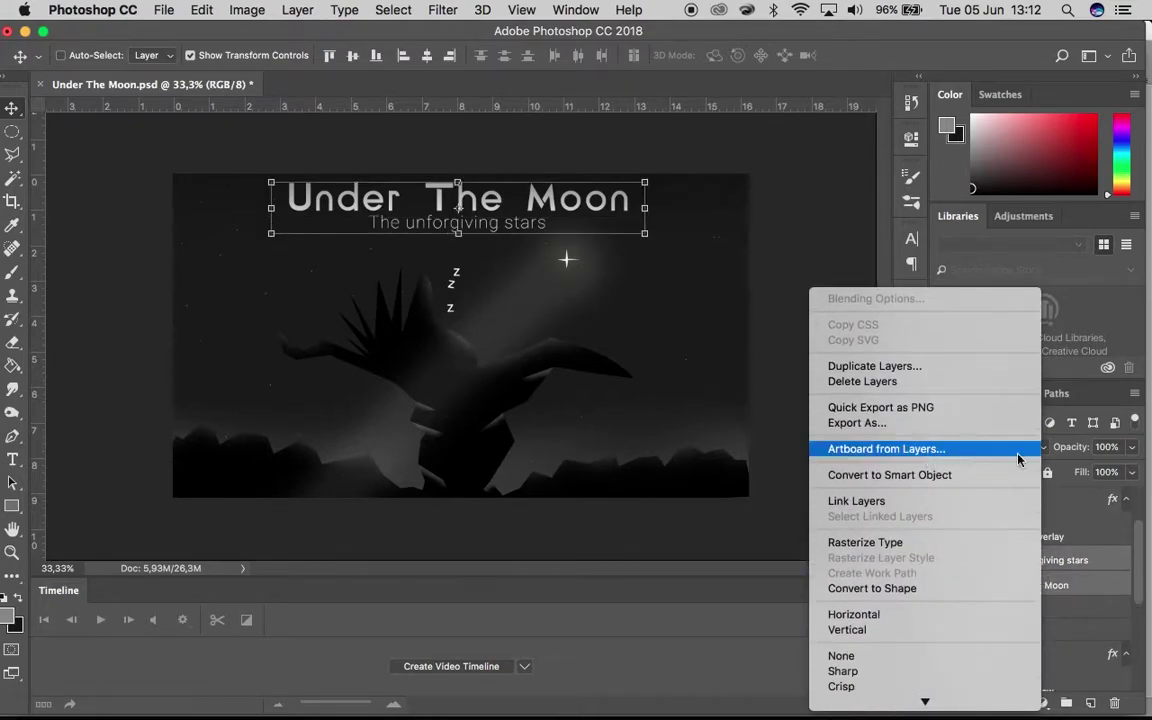
{"action": "key", "text": "ctrl+g"}
- Rename Layer 6 to "star ligh" and Layer 5 to "Top fade"
{"action": "scroll", "coordinate": [1000, 560], "scroll_direction": "up", "scroll_amount": 1}
{"action": "left_click", "coordinate": [1012, 556]}
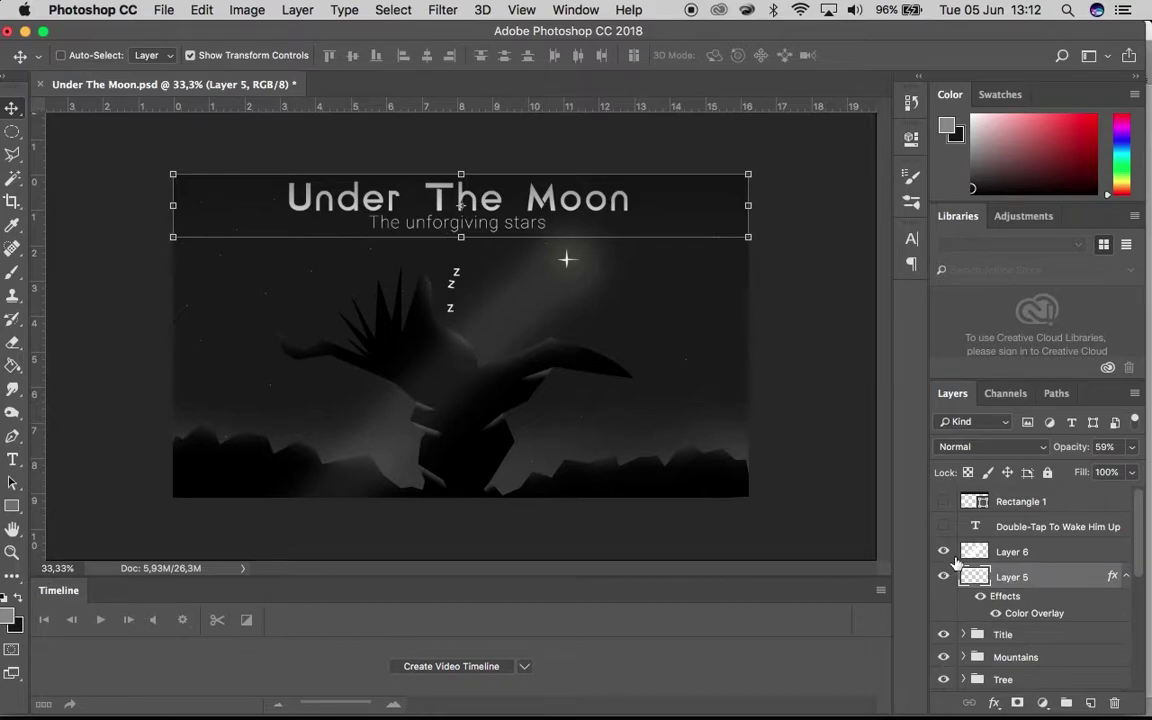
{"action": "left_click", "coordinate": [1012, 550]}
{"action": "left_click", "coordinate": [943, 552]}
{"action": "left_click", "coordinate": [943, 552]}
{"action": "left_click", "coordinate": [944, 552]}
{"action": "left_click", "coordinate": [944, 552]}
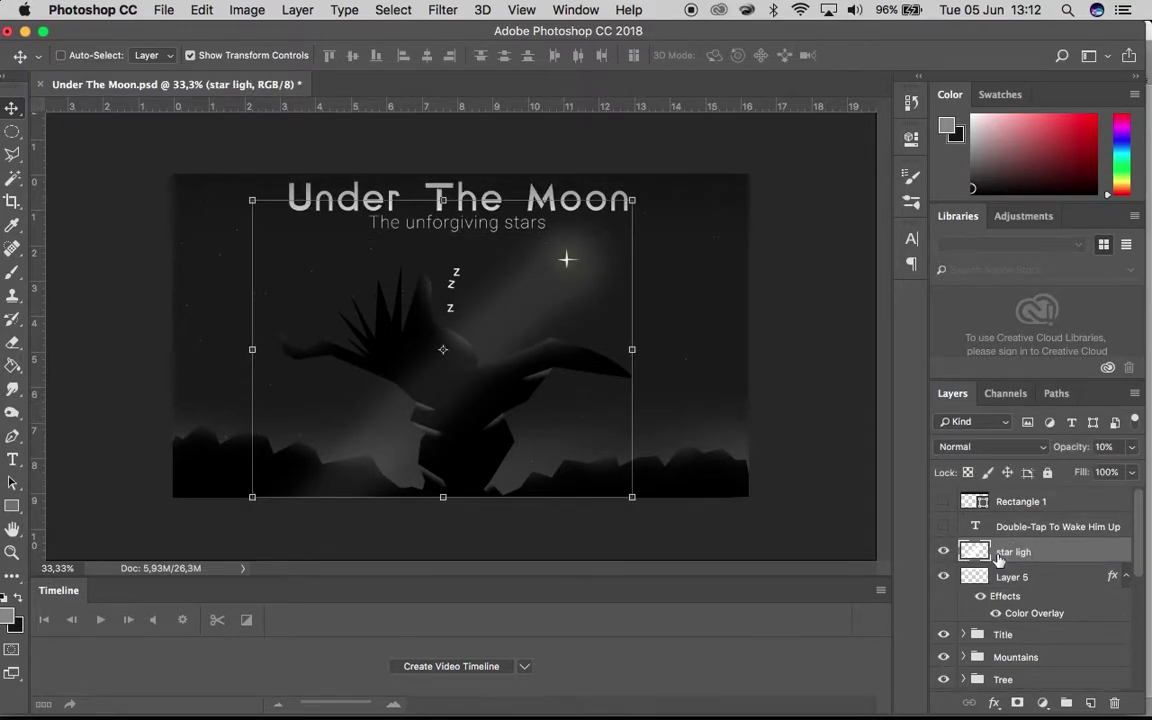
{"action": "double_click", "coordinate": [1024, 576]}
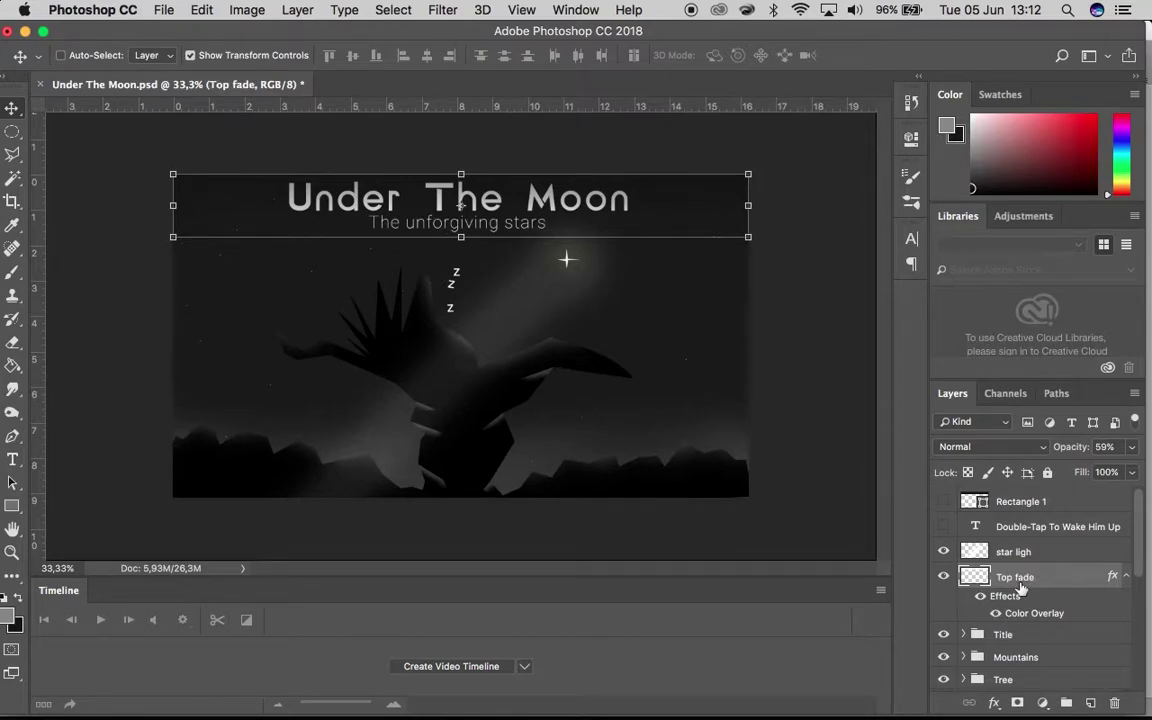
- Quick-export the Capsule group as a PNG to the Downloads folder
{"action": "scroll", "coordinate": [1040, 545], "scroll_direction": "down", "scroll_amount": 5}
{"action": "left_click", "coordinate": [1015, 606]}
{"action": "right_click", "coordinate": [1015, 606]}
{"action": "left_click", "coordinate": [890, 278]}
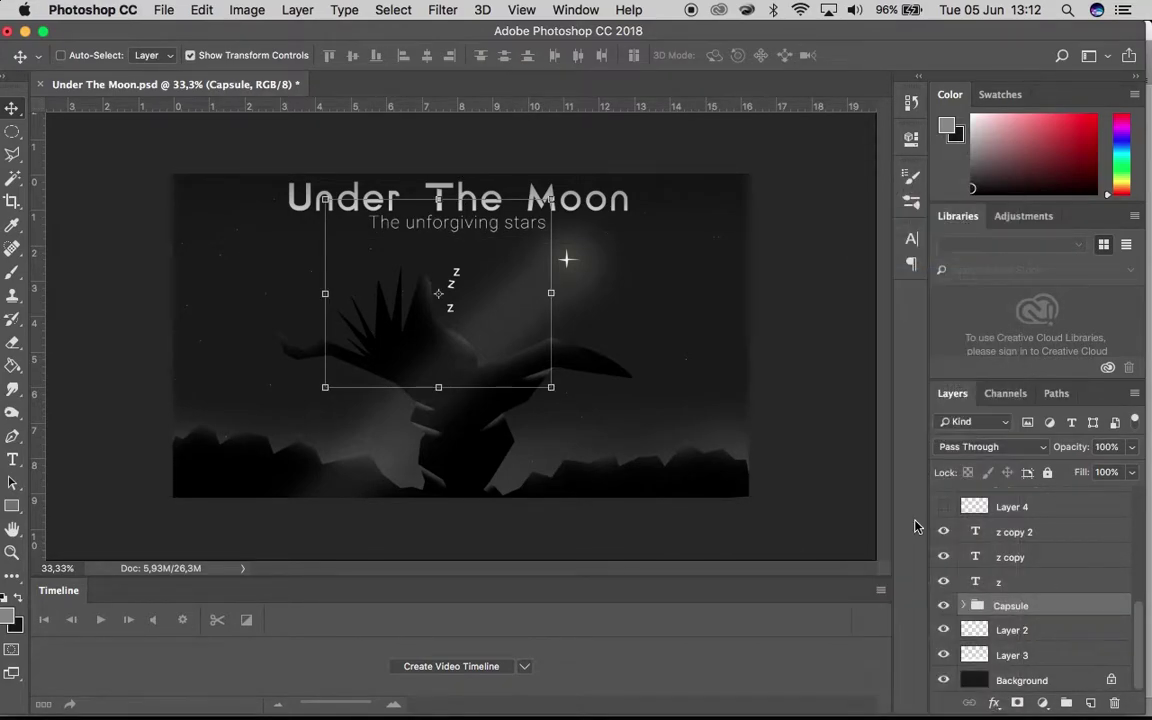
{"action": "left_click", "coordinate": [724, 307]}
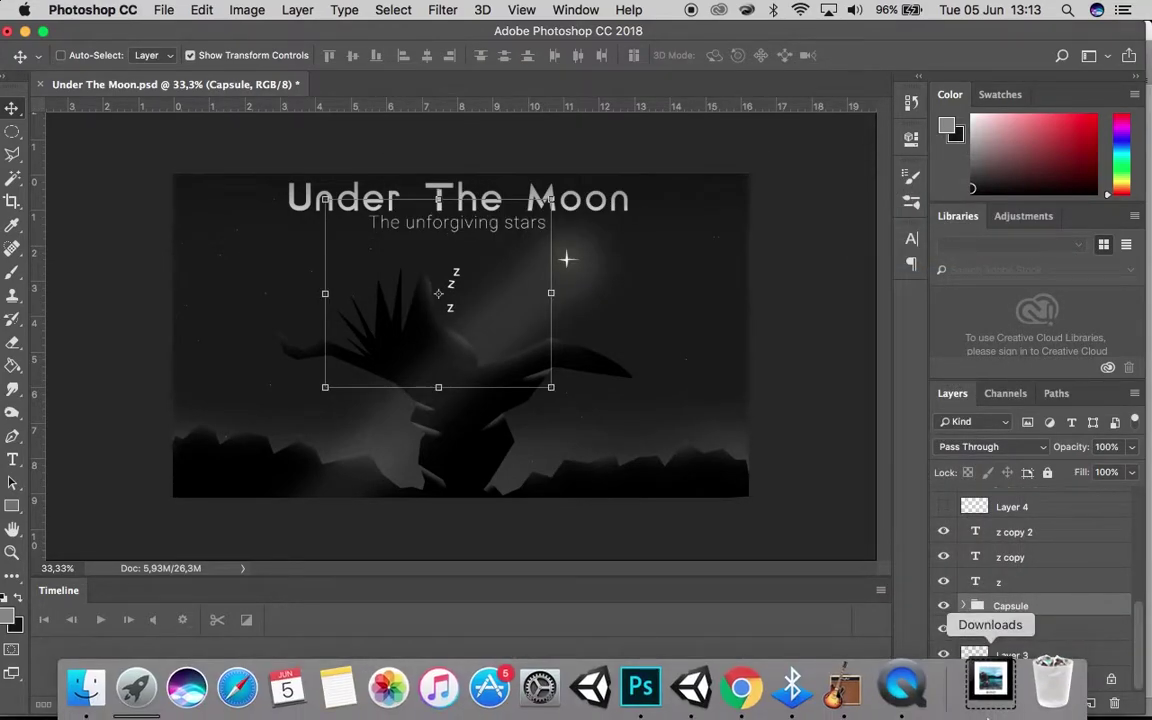
- Quick-export the Tree group to the Downloads folder as Tree1.png
{"action": "scroll", "coordinate": [1020, 556], "scroll_direction": "up", "scroll_amount": 3}
{"action": "scroll", "coordinate": [1020, 556], "scroll_direction": "down", "scroll_amount": 3}
{"action": "scroll", "coordinate": [1020, 556], "scroll_direction": "up", "scroll_amount": 5}
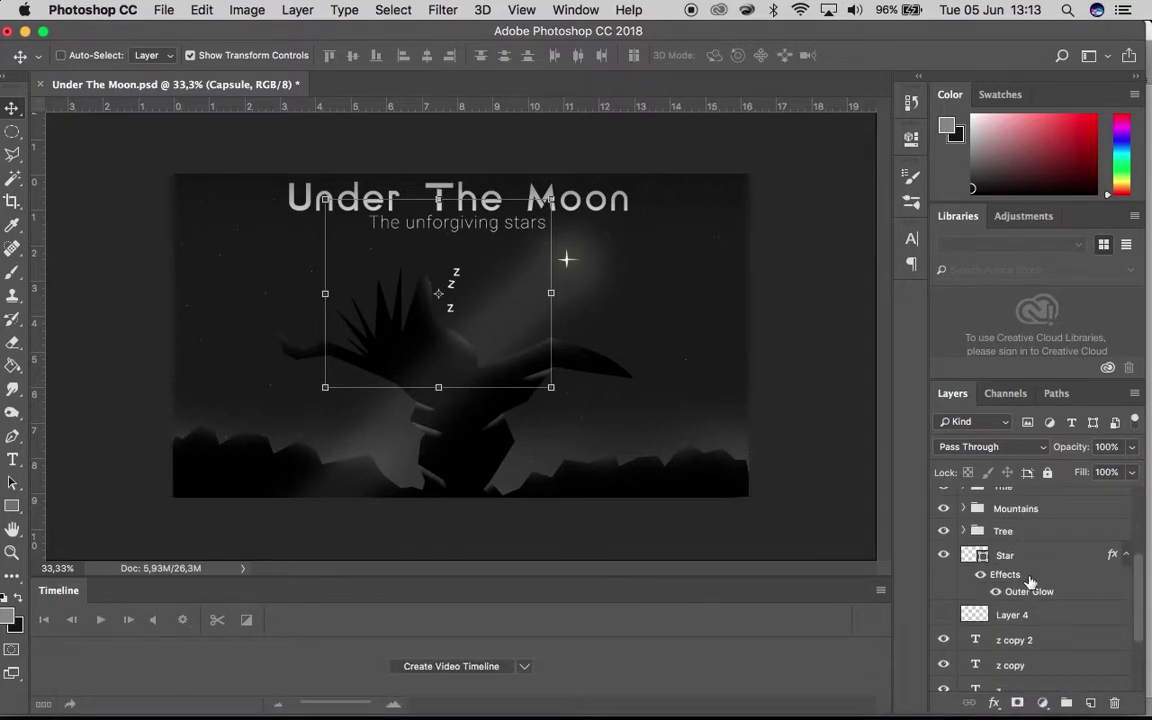
{"action": "right_click", "coordinate": [1035, 528]}
{"action": "key", "text": "Escape"}
{"action": "key", "text": "Return"}
{"action": "left_click", "coordinate": [615, 281]}
{"action": "left_click", "coordinate": [657, 306]}
- Quick-export the Mountains group to the Downloads folder as Mountains.png
{"action": "right_click", "coordinate": [1015, 508]}
{"action": "left_click", "coordinate": [900, 272]}
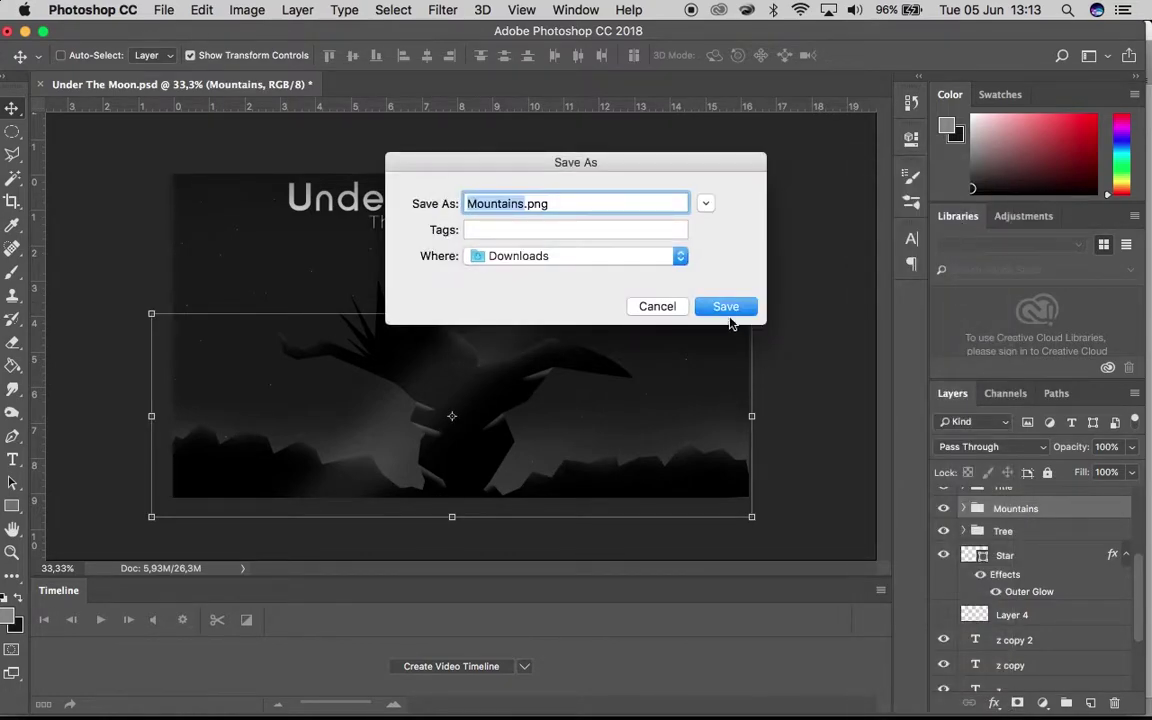
{"action": "left_click", "coordinate": [727, 309]}
- Quick-export the Title group to the Downloads folder as Title1.png
{"action": "scroll", "coordinate": [1067, 591], "scroll_direction": "up", "scroll_amount": 2}
{"action": "right_click", "coordinate": [1022, 543]}
{"action": "left_click", "coordinate": [900, 272]}
{"action": "left_click", "coordinate": [728, 310]}
{"action": "left_click", "coordinate": [615, 281]}
{"action": "left_click", "coordinate": [657, 306]}
- Quick-export the Top fade and star ligh layers as separate PNG files to the Downloads folder
{"action": "scroll", "coordinate": [1021, 545], "scroll_direction": "up", "scroll_amount": 2}
{"action": "right_click", "coordinate": [1015, 543]}
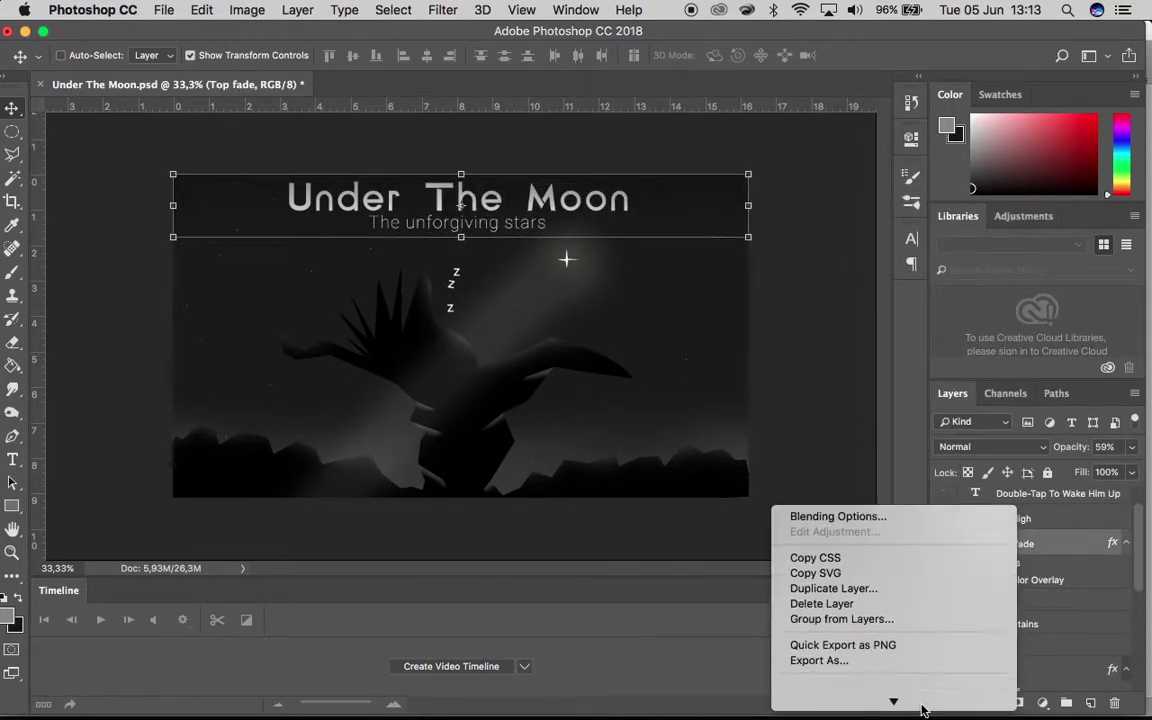
{"action": "left_click", "coordinate": [880, 586]}
{"action": "left_click", "coordinate": [657, 307]}
{"action": "scroll", "coordinate": [1067, 586], "scroll_direction": "up", "scroll_amount": 1}
{"action": "right_click", "coordinate": [1020, 551]}
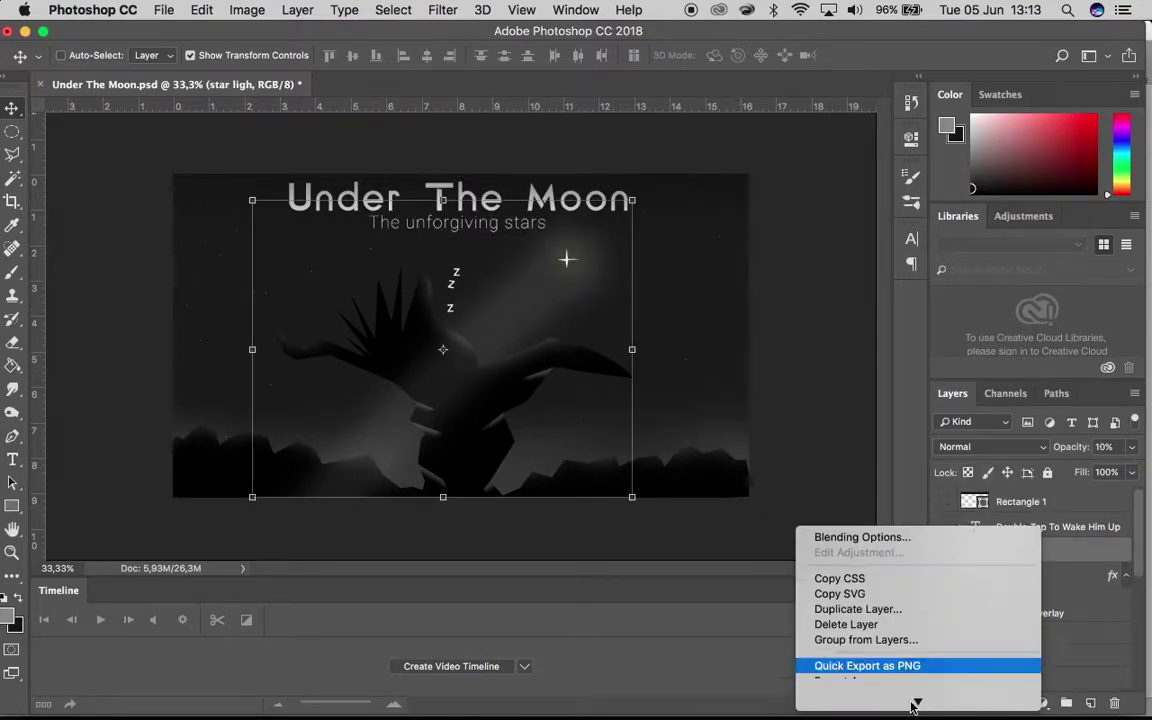
{"action": "left_click", "coordinate": [977, 455]}
{"action": "left_click", "coordinate": [657, 307]}
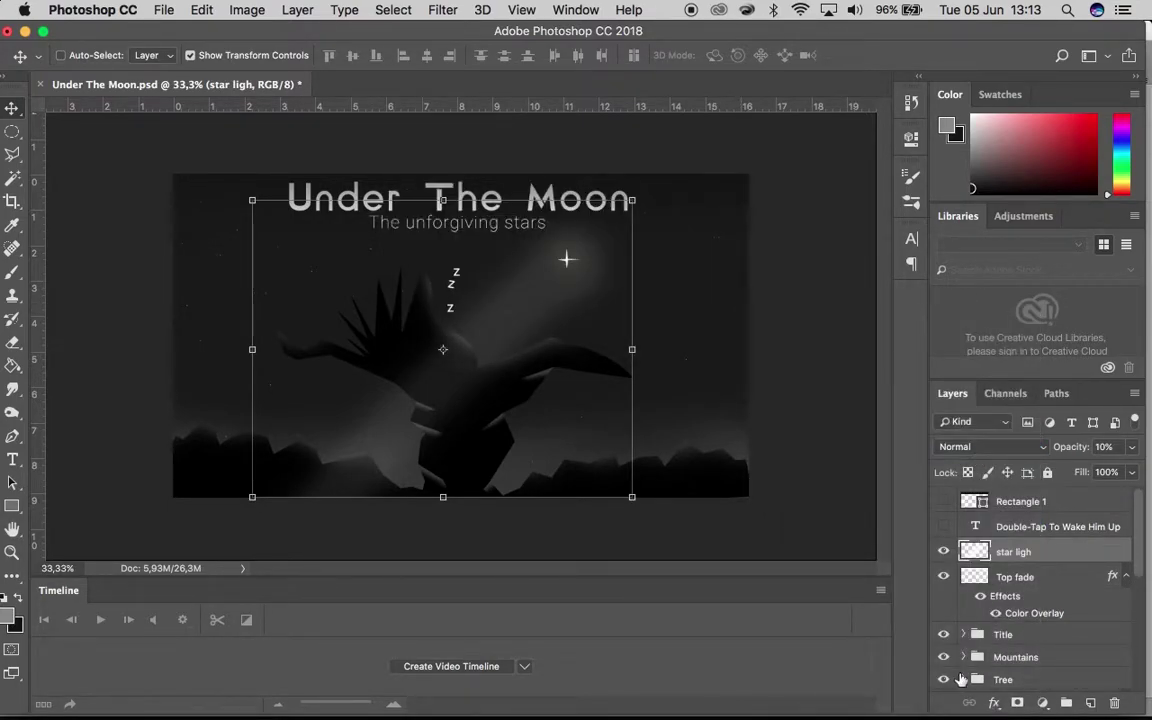
- Switch to the Unity editor and show the project's Assets folder
{"action": "left_click", "coordinate": [764, 681]}
{"action": "left_click", "coordinate": [943, 686]}
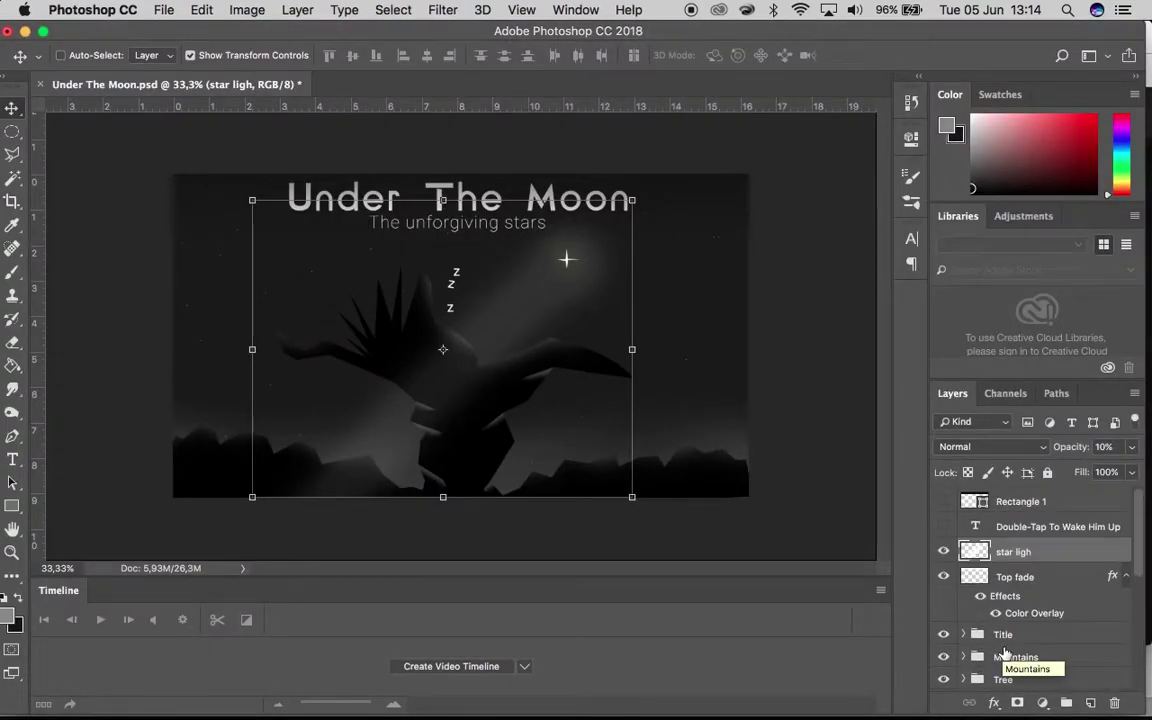
{"action": "left_click", "coordinate": [707, 684]}
{"action": "left_click", "coordinate": [993, 684]}
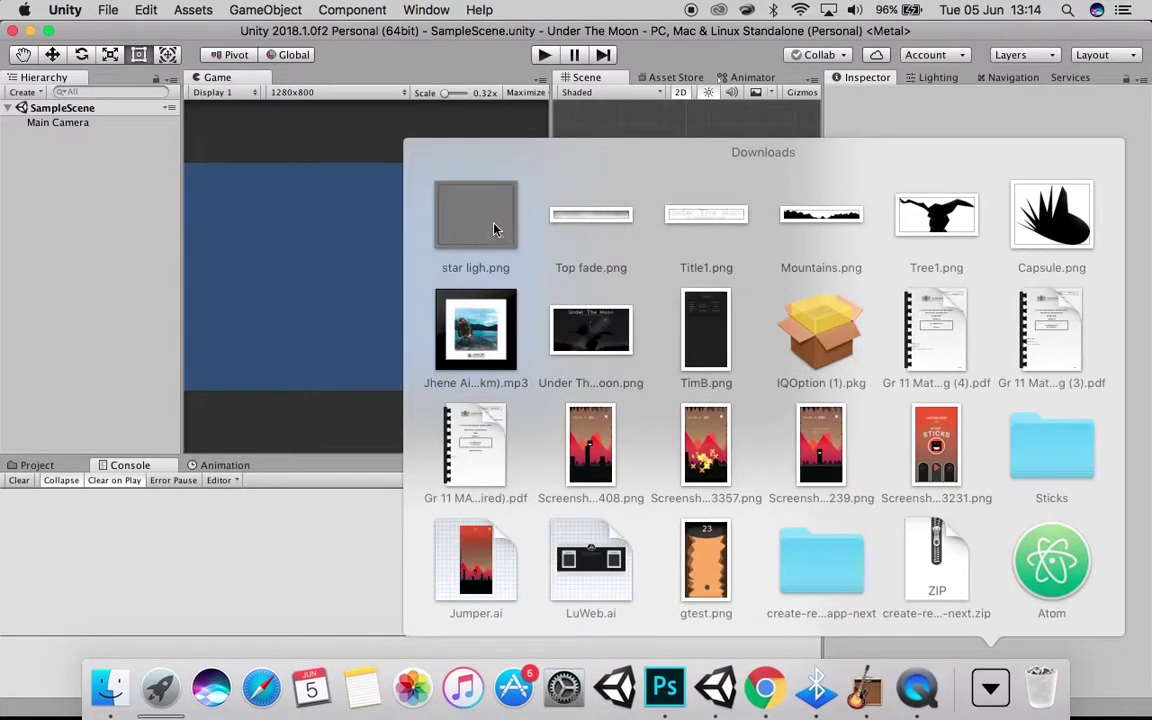
{"action": "left_click", "coordinate": [70, 470]}
{"action": "left_click", "coordinate": [70, 470]}
{"action": "left_click", "coordinate": [899, 686]}
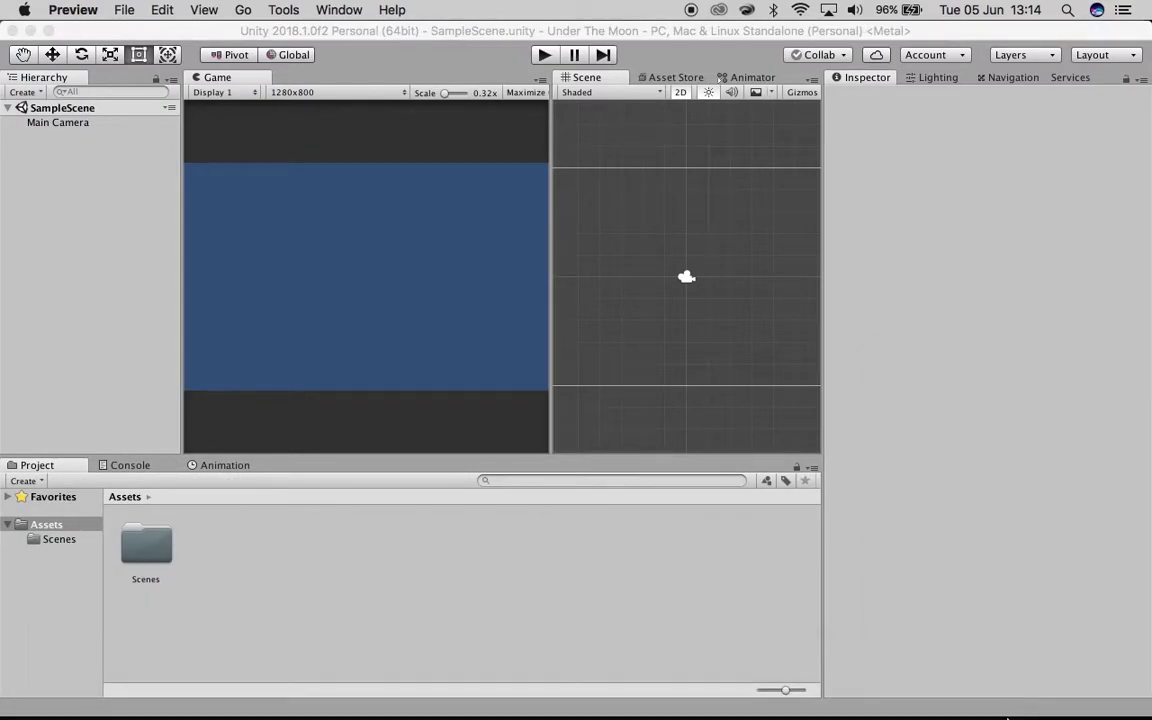
- Import star ligh.png, Top fade.png and Title1.png from Downloads into the Assets folder
{"action": "left_click", "coordinate": [1000, 695]}
{"action": "left_click_drag", "start_coordinate": [478, 220], "coordinate": [295, 530]}
{"action": "left_click", "coordinate": [990, 689]}
{"action": "left_click_drag", "start_coordinate": [588, 216], "coordinate": [340, 540]}
{"action": "left_click", "coordinate": [990, 689]}
{"action": "left_click_drag", "start_coordinate": [695, 223], "coordinate": [360, 540]}
- Import Mountains.png, Tree1.png, Capsule.png and the full Under The Moon artwork PNG from Downloads into the Assets folder
{"action": "left_click", "coordinate": [990, 689]}
{"action": "left_click_drag", "start_coordinate": [821, 222], "coordinate": [360, 560]}
{"action": "left_click", "coordinate": [988, 690]}
{"action": "left_click_drag", "start_coordinate": [937, 215], "coordinate": [440, 570]}
{"action": "left_click", "coordinate": [981, 693]}
{"action": "left_click_drag", "start_coordinate": [1052, 215], "coordinate": [460, 570]}
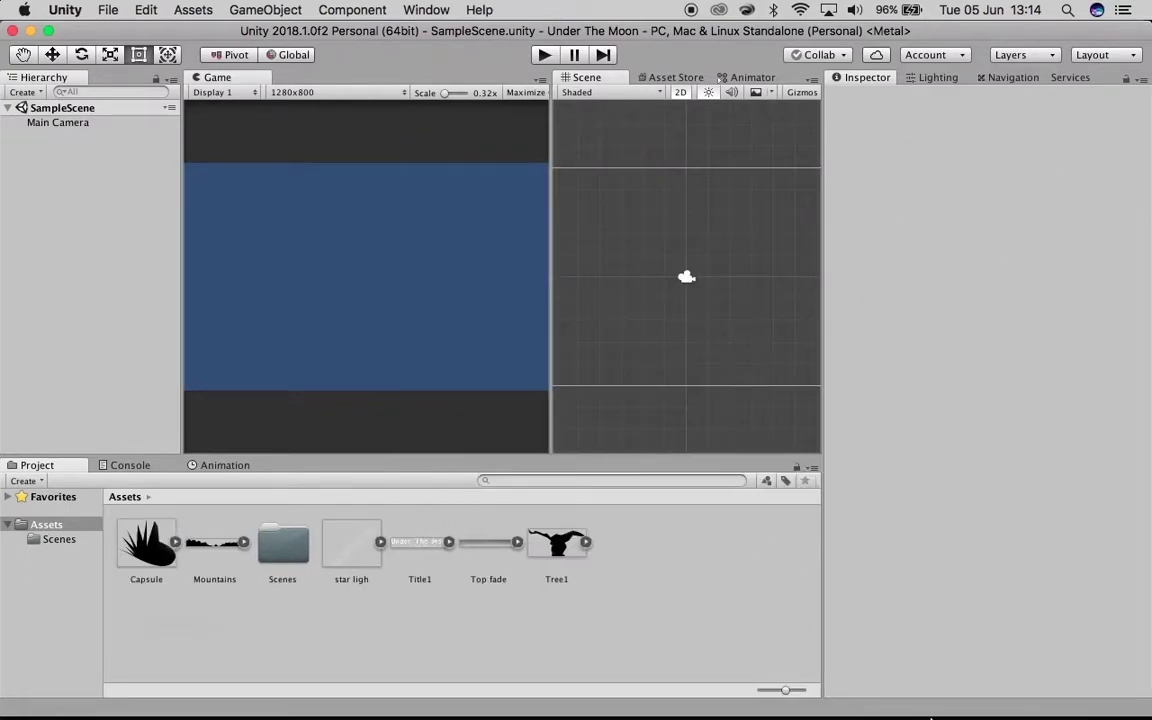
{"action": "left_click", "coordinate": [990, 689]}
{"action": "left_click_drag", "start_coordinate": [620, 341], "coordinate": [700, 570]}
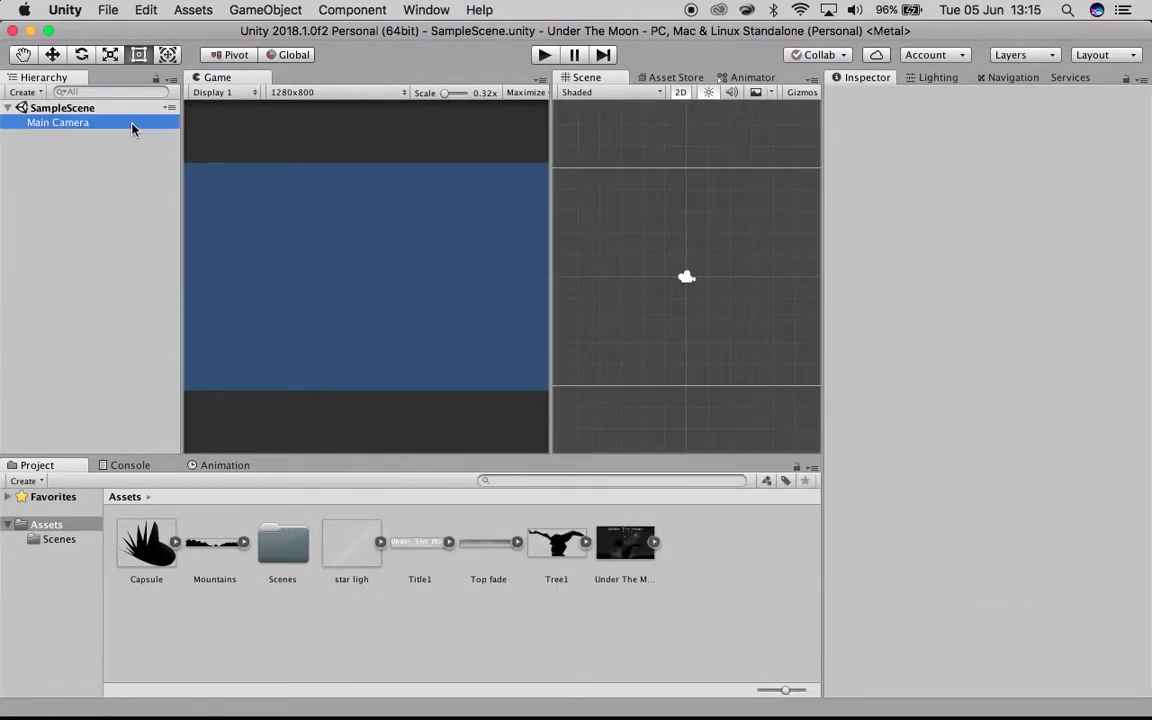
- Switch to Photoshop, group Layer 2 and Layer 3 as stars, and export the group as a PNG
{"action": "left_click", "coordinate": [663, 681]}
{"action": "left_click", "coordinate": [1008, 656]}
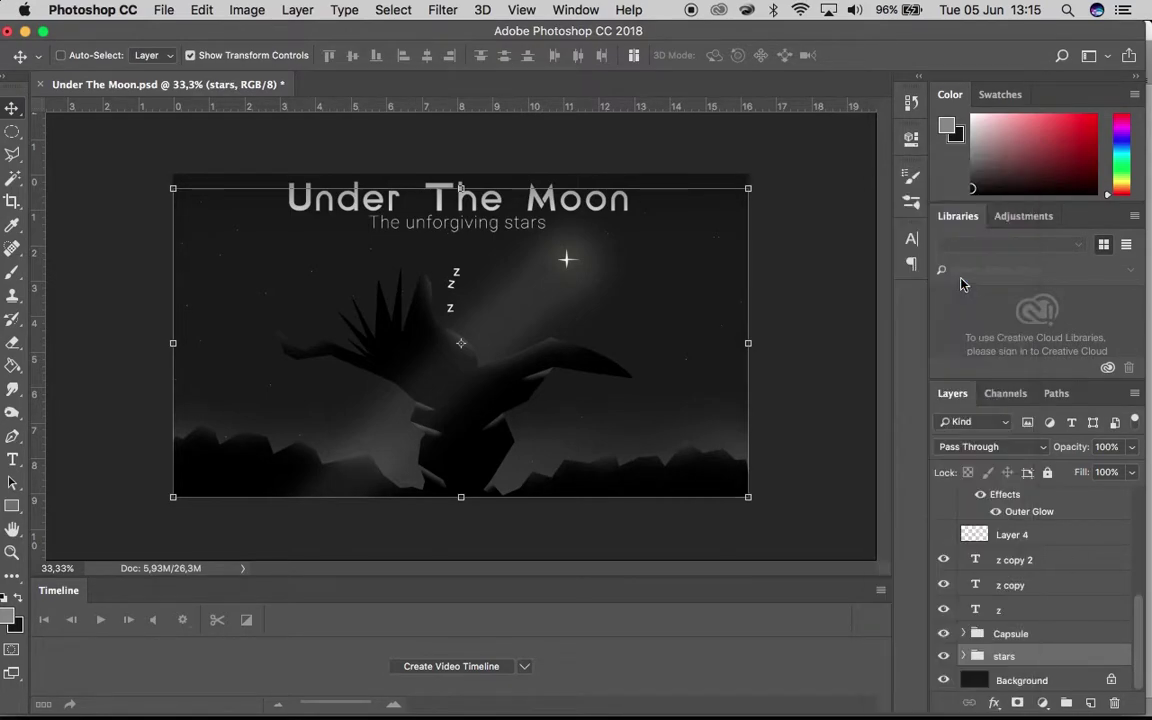
- Switch to Unity and import the stars PNG from Downloads into the Assets folder
{"action": "left_click", "coordinate": [715, 688]}
{"action": "left_click_drag", "start_coordinate": [990, 688], "coordinate": [360, 600]}
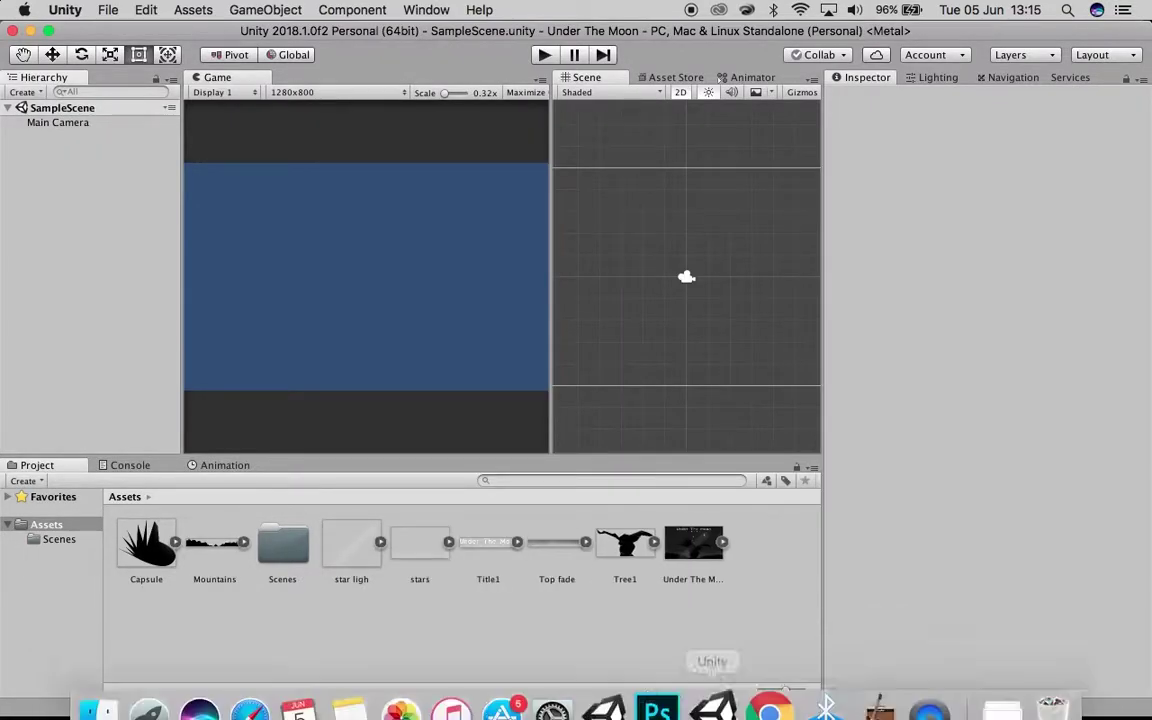
- Set the Main Camera's background to the artwork's near-black grey, checking it in Photoshop, and widen the Game view
{"action": "left_click", "coordinate": [58, 122]}
{"action": "left_click", "coordinate": [950, 231]}
{"action": "left_click", "coordinate": [637, 655]}
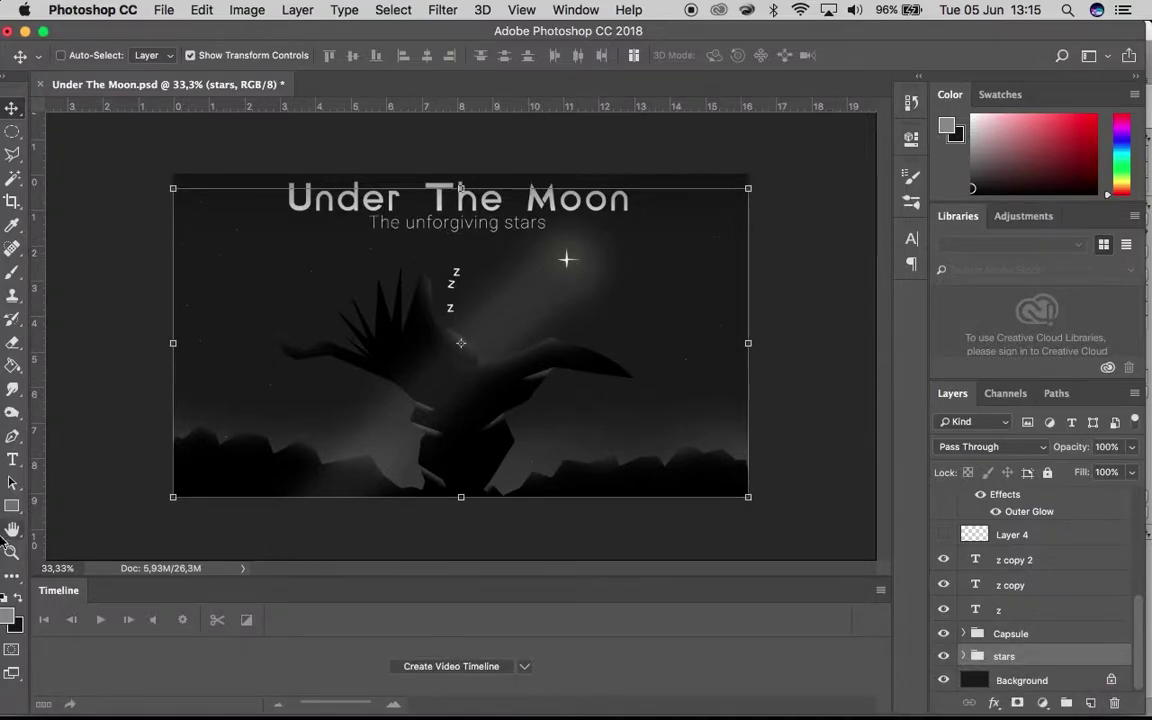
{"action": "left_click", "coordinate": [725, 686]}
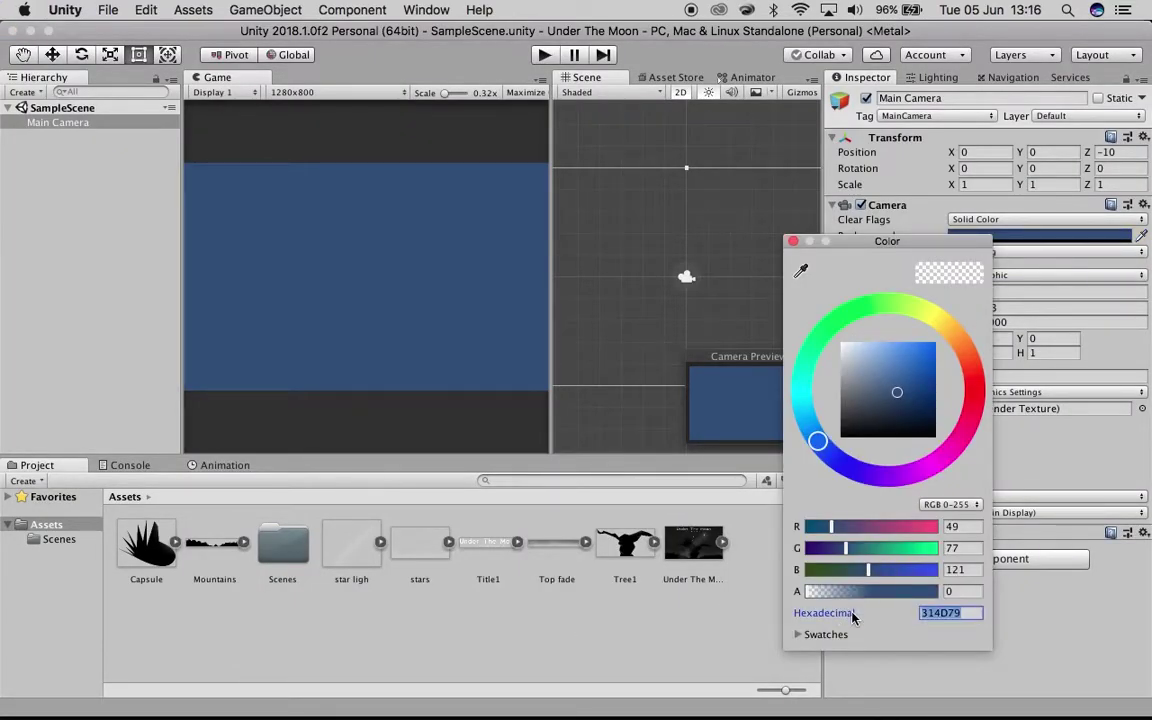
{"action": "type", "text": "000000"}
{"action": "left_click", "coordinate": [793, 241]}
{"action": "left_click_drag", "start_coordinate": [549, 206], "coordinate": [638, 206]}
- Add SampleScene to the build and switch the build platform to Android
{"action": "left_click", "coordinate": [108, 9]}
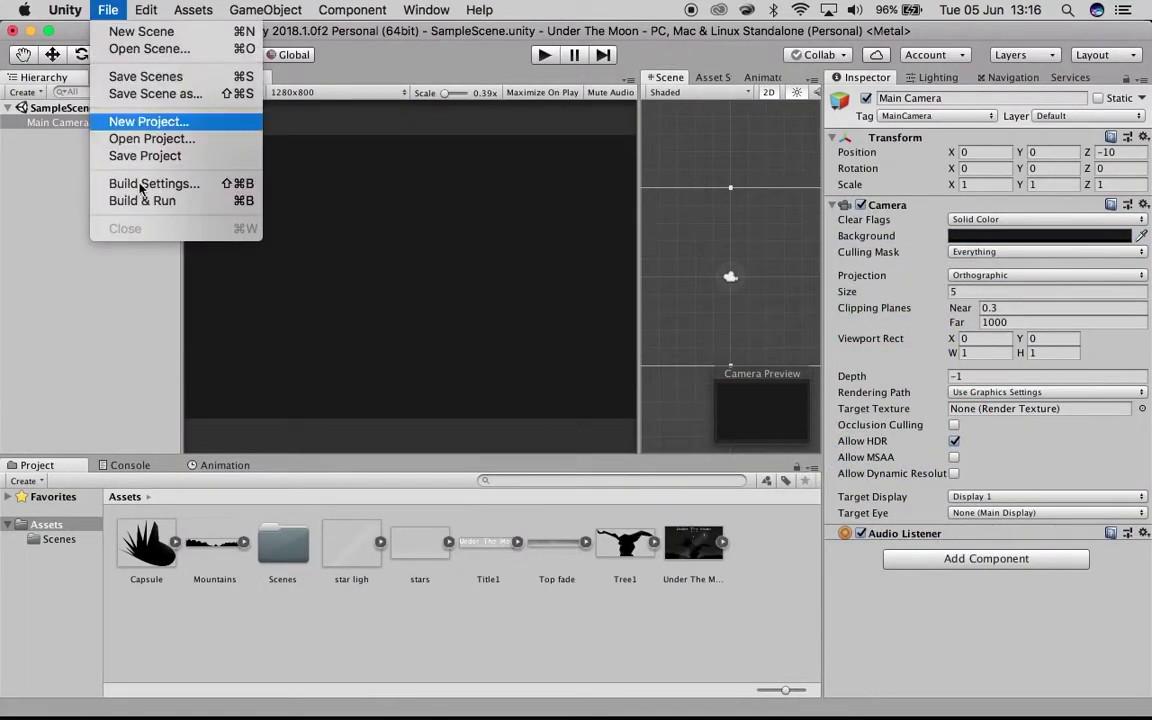
{"action": "left_click", "coordinate": [154, 183]}
{"action": "left_click", "coordinate": [260, 416]}
{"action": "left_click", "coordinate": [210, 660]}
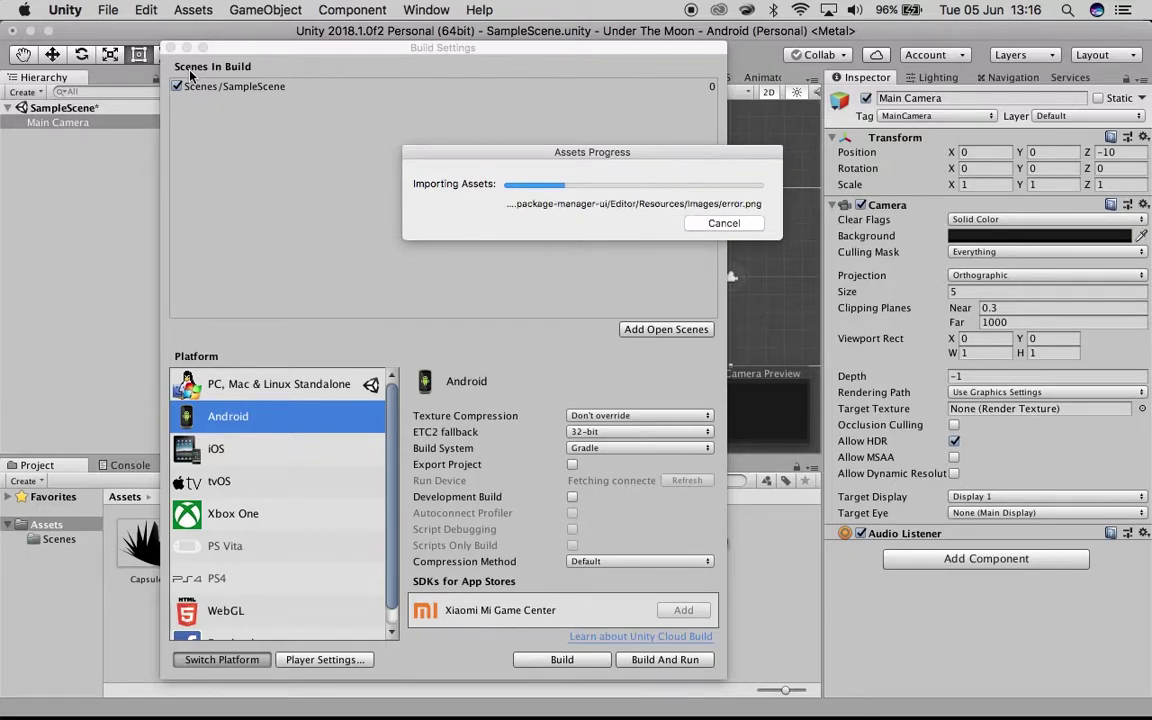
{"action": "left_click", "coordinate": [767, 688]}
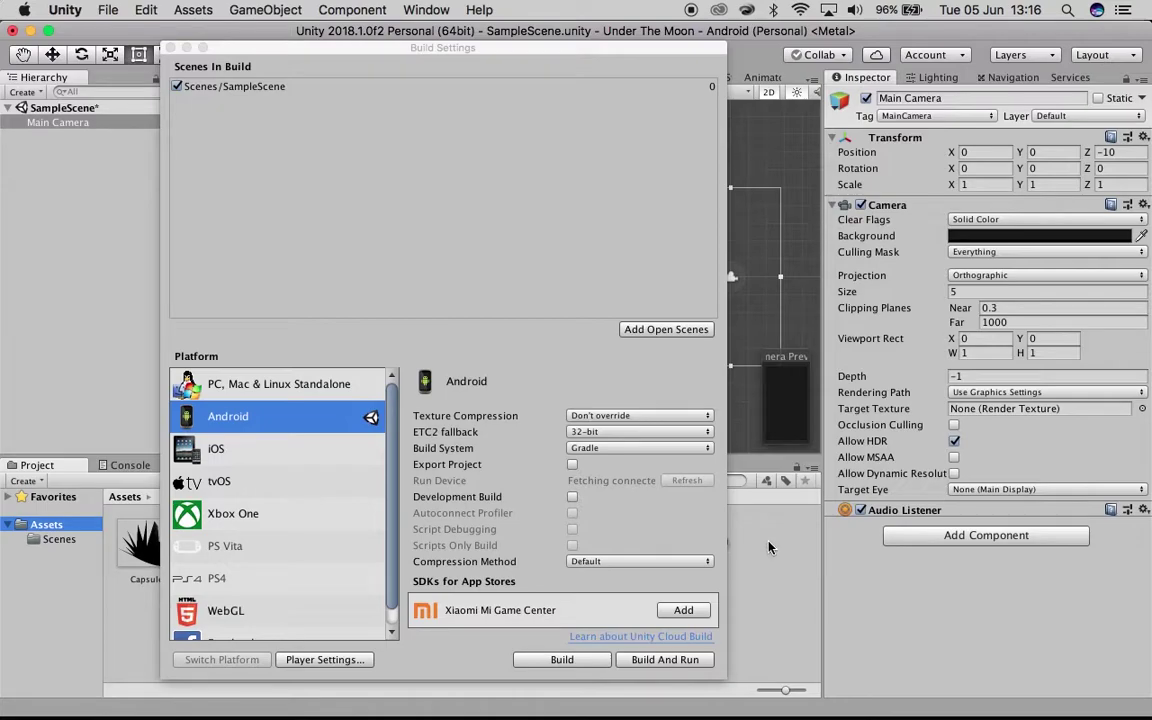
{"action": "left_click", "coordinate": [171, 47]}
- Set the Game view's resolution to WXGA Landscape (1280x800)
{"action": "left_click", "coordinate": [257, 92]}
{"action": "left_click", "coordinate": [295, 312]}
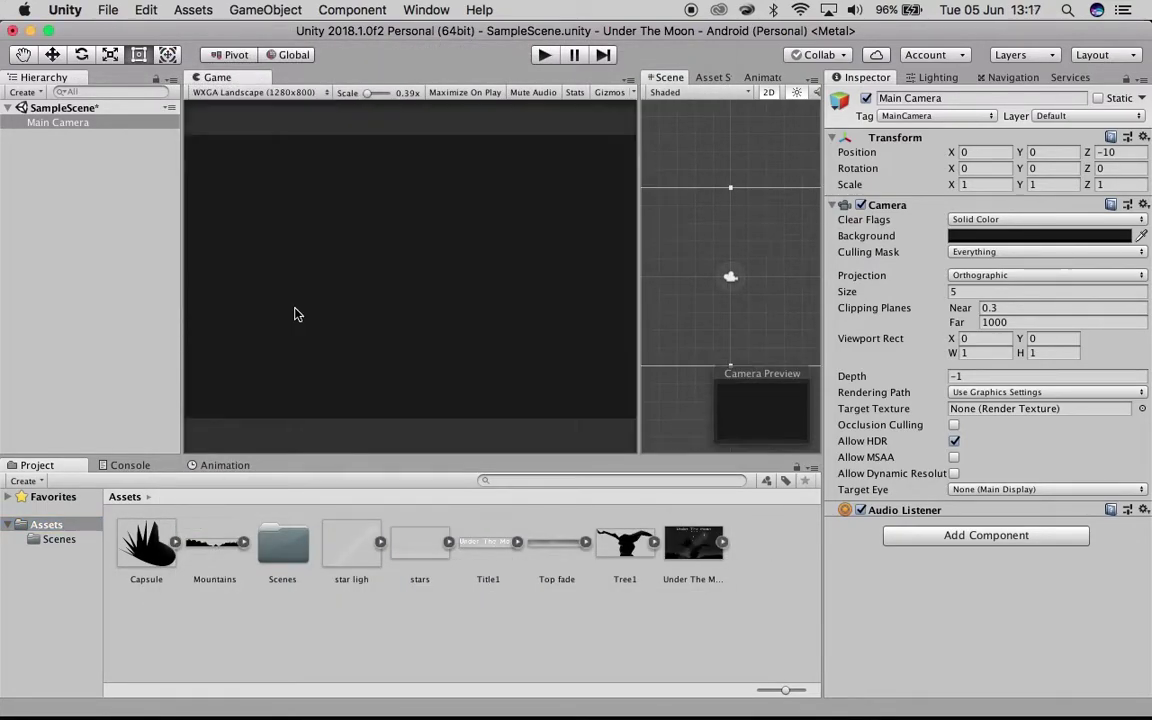
- Enlarge the Scene view and place the Mountains sprite along the camera frame's lower edge at X 0.1, Y -3.79
{"action": "left_click_drag", "start_coordinate": [275, 441], "coordinate": [689, 347]}
{"action": "left_click_drag", "start_coordinate": [640, 300], "coordinate": [430, 281]}
{"action": "left_click_drag", "start_coordinate": [672, 340], "coordinate": [711, 350]}
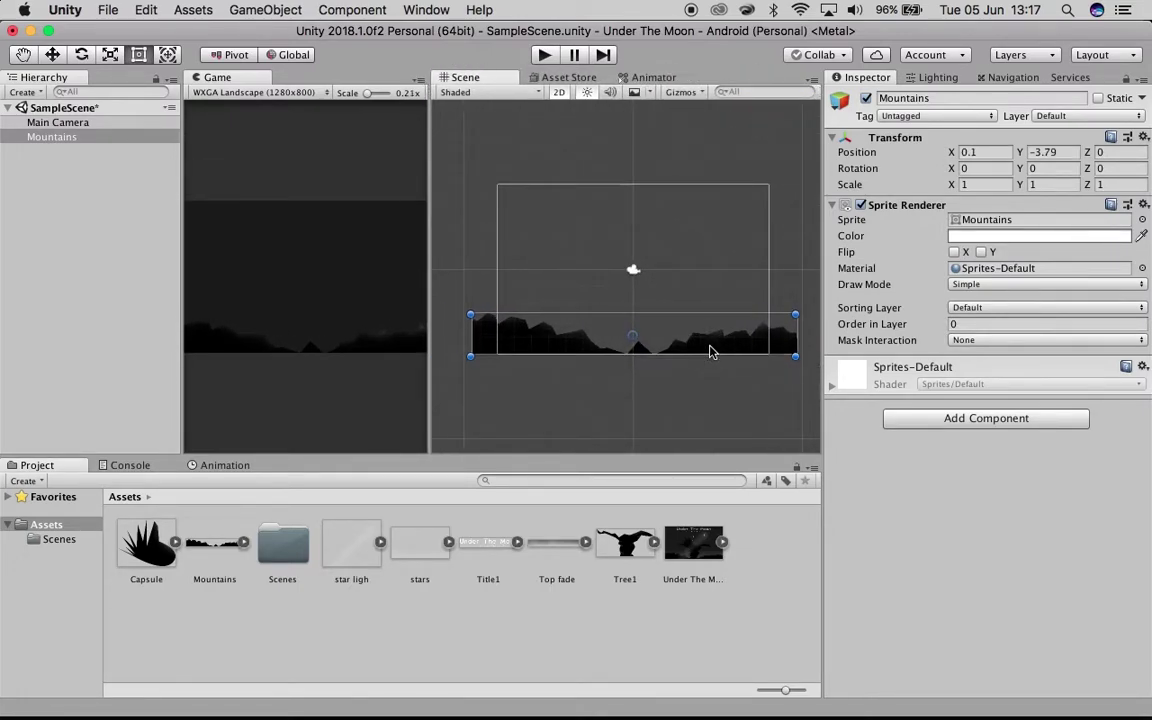
- Add the Tree1, Capsule, stars and Title1 sprites to the scene, arranged like the artwork with the title near the camera frame's upper edge
{"action": "left_click_drag", "start_coordinate": [640, 540], "coordinate": [632, 314]}
{"action": "left_click_drag", "start_coordinate": [445, 376], "coordinate": [606, 266]}
{"action": "left_click_drag", "start_coordinate": [553, 323], "coordinate": [632, 266]}
{"action": "left_click_drag", "start_coordinate": [488, 541], "coordinate": [636, 205]}
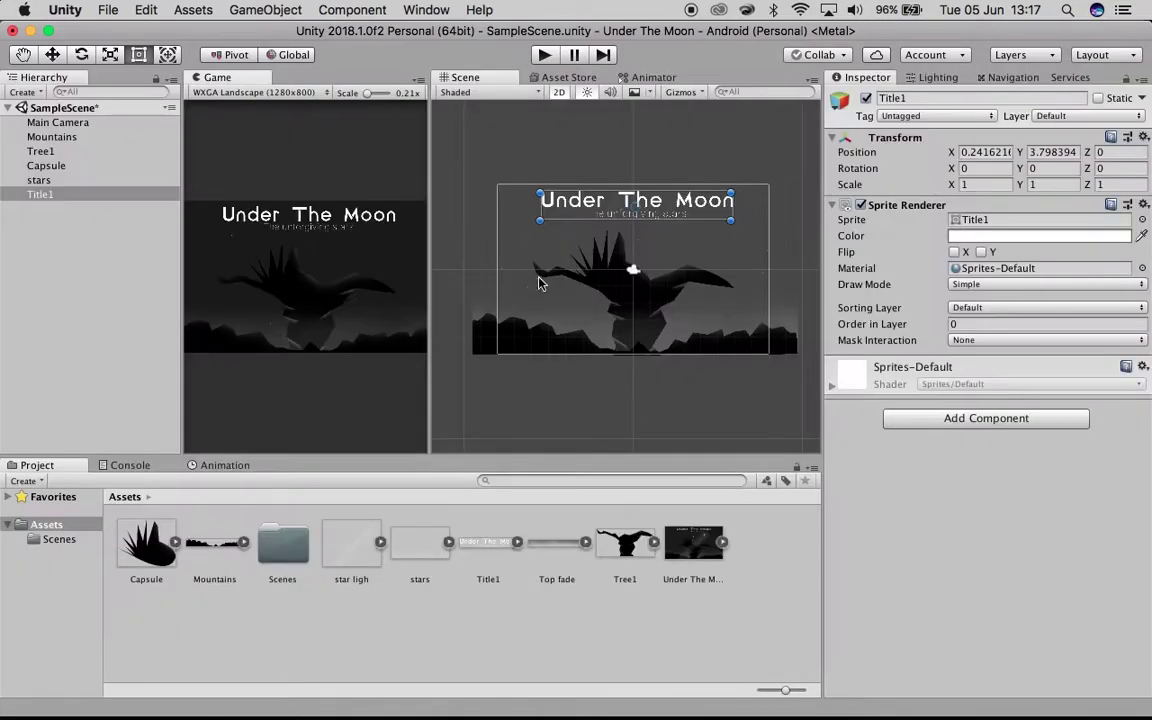
{"action": "left_click", "coordinate": [538, 283]}
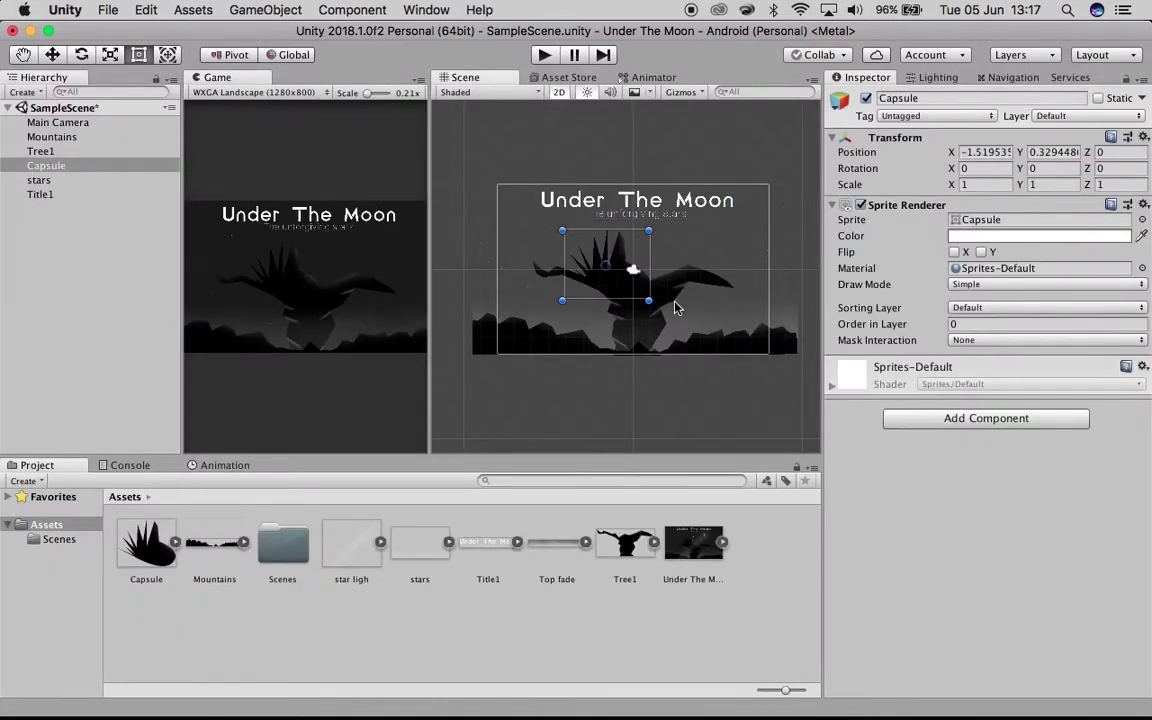
{"action": "left_click", "coordinate": [657, 327]}
- Increase the Main Camera's orthographic size slightly so its frame extends around the placed sprites
{"action": "left_click", "coordinate": [57, 122]}
{"action": "left_click_drag", "start_coordinate": [855, 291], "coordinate": [857, 291]}
{"action": "left_click", "coordinate": [549, 343]}
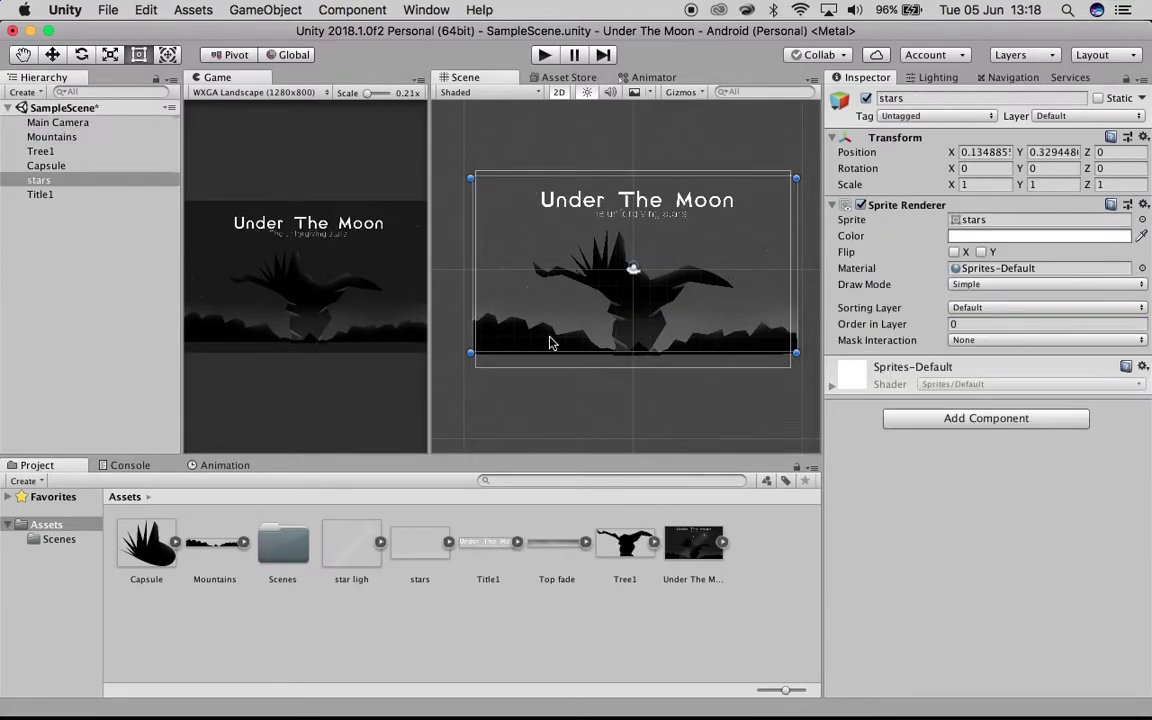
- Move the Mountains sprite down to the camera frame's lower edge at Y -4.59
{"action": "left_click", "coordinate": [66, 137]}
{"action": "key", "text": "w"}
{"action": "left_click_drag", "start_coordinate": [640, 267], "coordinate": [632, 280]}
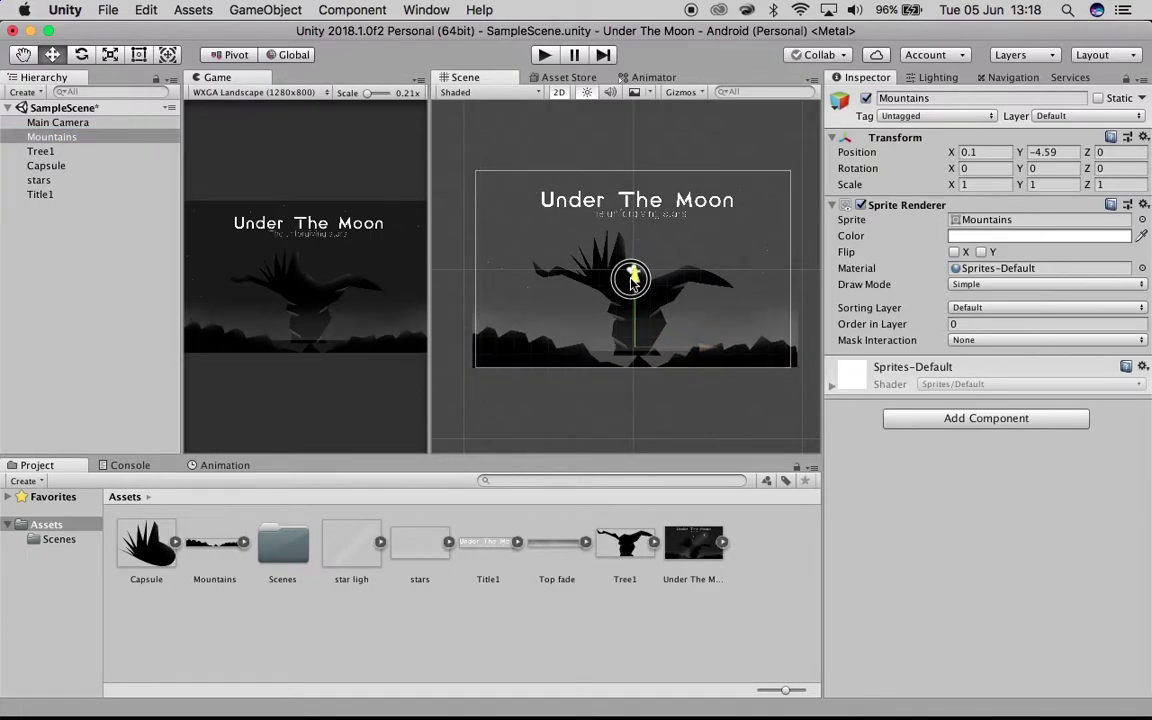
- Move the Tree1 sprite down to Y -2.98 and the stars sprite down to Y -0.63
{"action": "left_click", "coordinate": [64, 151]}
{"action": "left_click_drag", "start_coordinate": [632, 236], "coordinate": [632, 249]}
{"action": "left_click", "coordinate": [68, 178]}
{"action": "left_click_drag", "start_coordinate": [633, 188], "coordinate": [632, 205]}
{"action": "key", "text": "shift+space"}
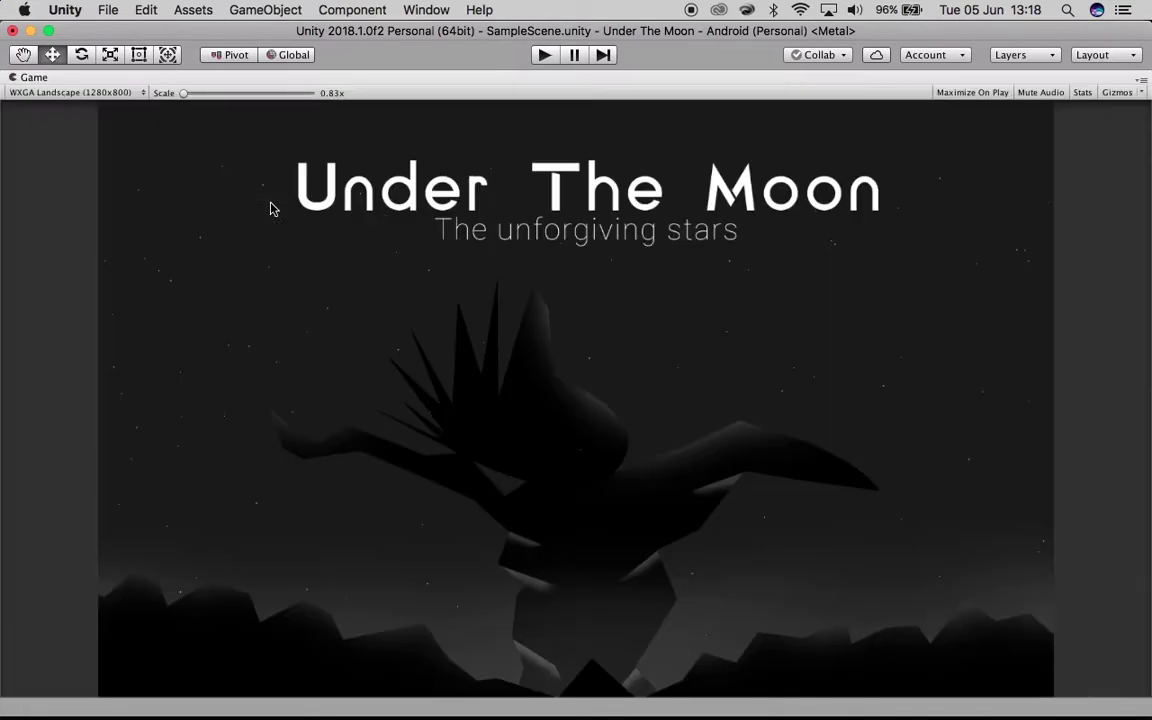
{"action": "key", "text": "shift+space"}
- Move the Capsule sprite down to Y -0.36 so it rests on the tree, and check the enlarged Game view
{"action": "left_click", "coordinate": [69, 167]}
{"action": "key", "text": "w"}
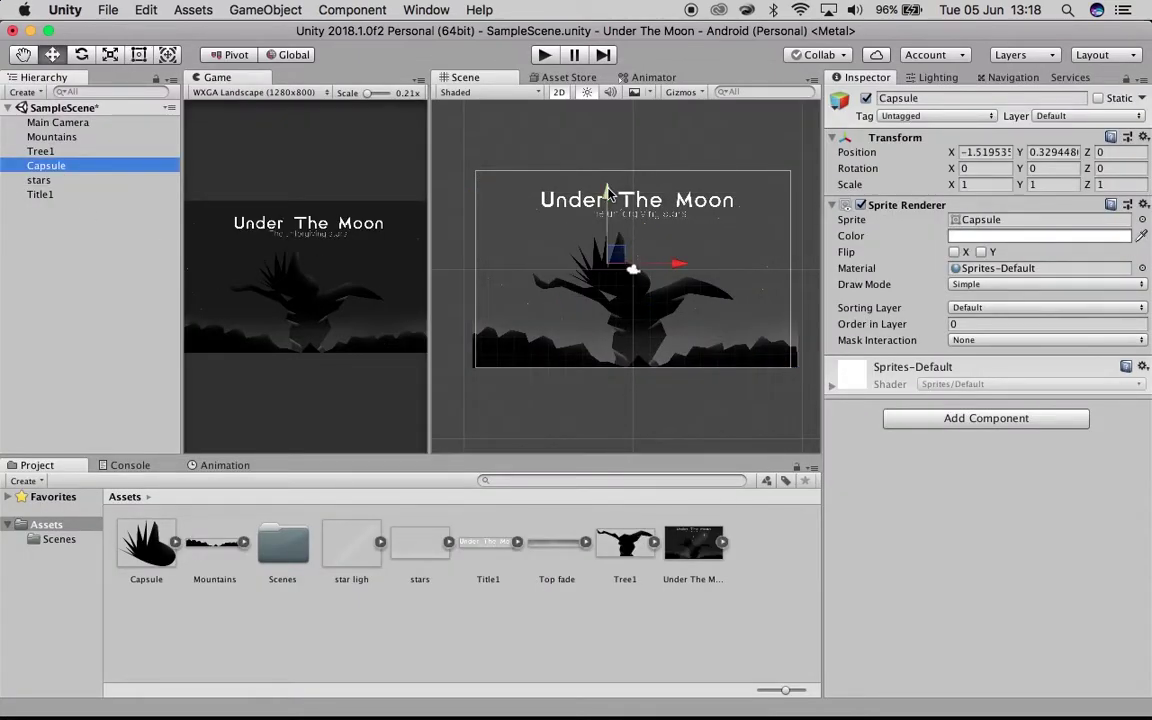
{"action": "left_click_drag", "start_coordinate": [608, 189], "coordinate": [607, 202]}
{"action": "left_click", "coordinate": [148, 283]}
{"action": "key", "text": "shift+space"}
{"action": "key", "text": "shift+space"}
- Check the star ligh layer in Photoshop, then return to Unity and add the star ligh sprite at about X 0.19, Y -1.0
{"action": "mouse_move", "coordinate": [693, 698]}
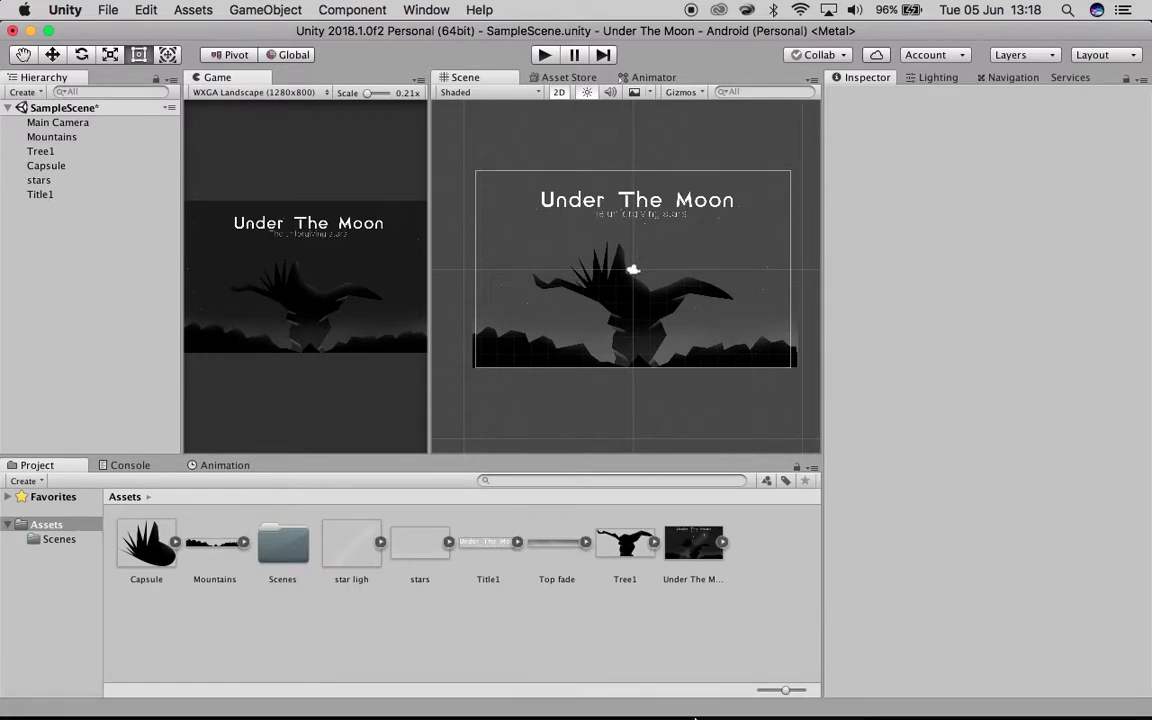
{"action": "left_click", "coordinate": [628, 686]}
{"action": "scroll", "coordinate": [1041, 578], "scroll_direction": "up", "scroll_amount": 5}
{"action": "left_click", "coordinate": [1012, 552]}
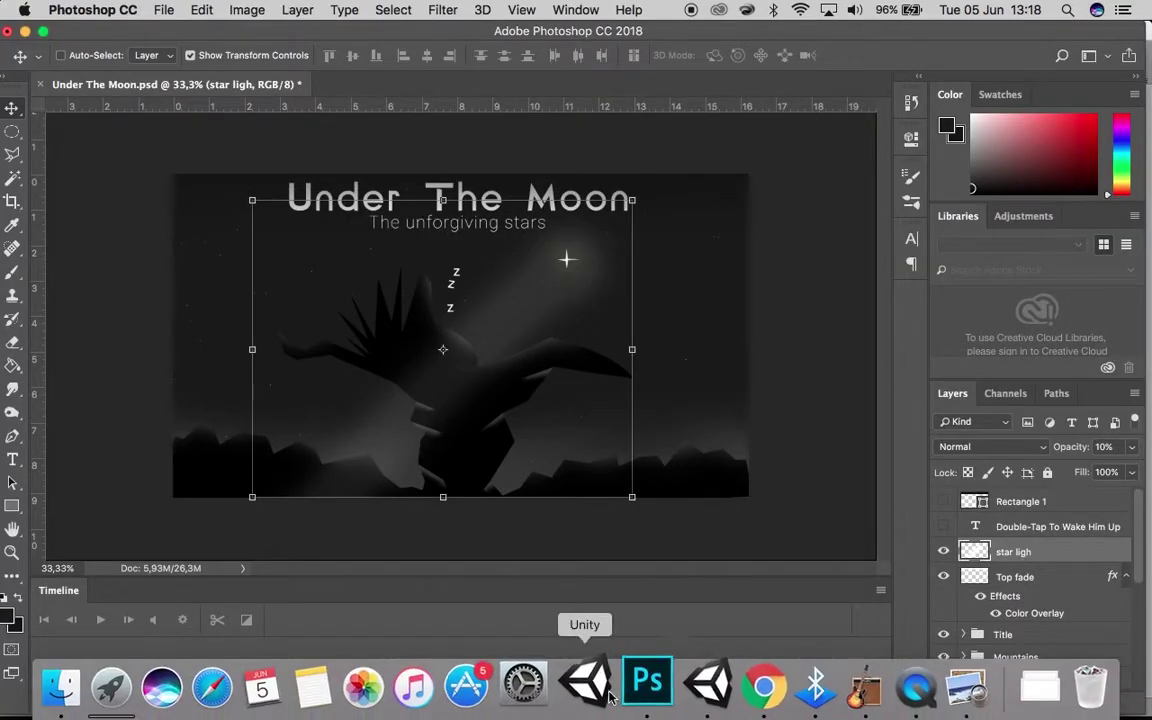
{"action": "left_click", "coordinate": [693, 686]}
{"action": "left_click_drag", "start_coordinate": [351, 545], "coordinate": [635, 289]}
- Switch to Photoshop and export the Star layer to Downloads as Star1.png
{"action": "mouse_move", "coordinate": [792, 704]}
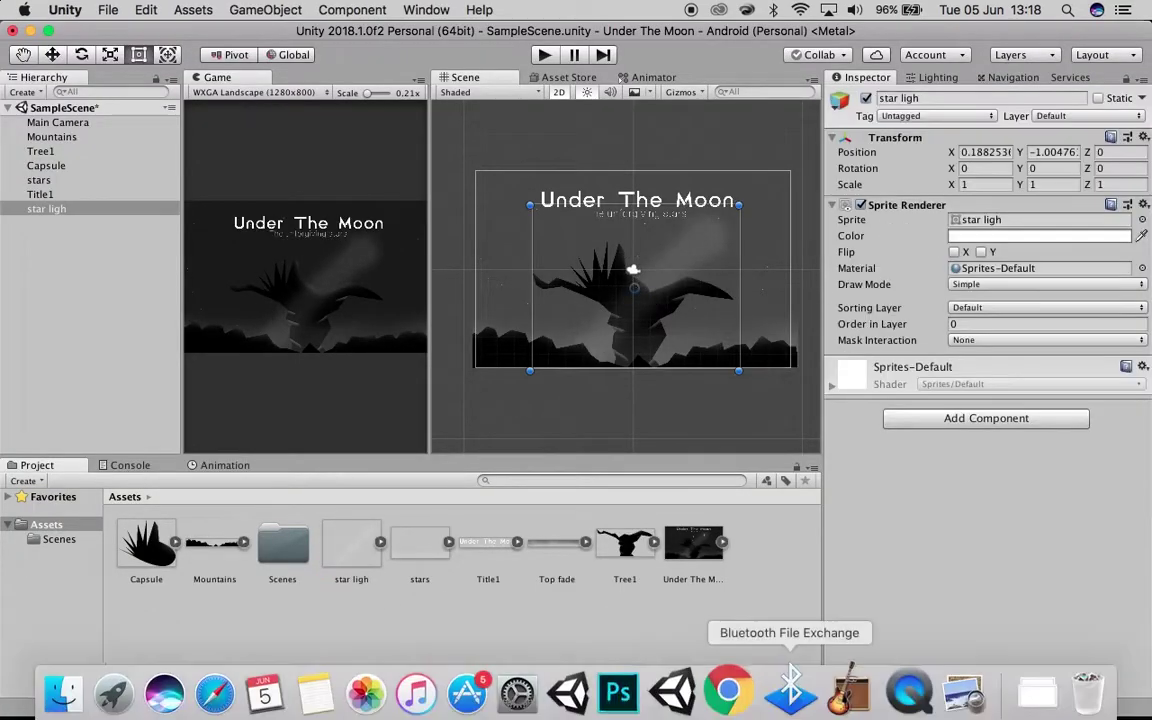
{"action": "left_click", "coordinate": [630, 688]}
{"action": "left_click", "coordinate": [1023, 579]}
{"action": "scroll", "coordinate": [1023, 581], "scroll_direction": "down", "scroll_amount": 5}
{"action": "scroll", "coordinate": [1022, 582], "scroll_direction": "up", "scroll_amount": 3}
{"action": "left_click", "coordinate": [1022, 583]}
{"action": "right_click", "coordinate": [1022, 581]}
{"action": "left_click", "coordinate": [905, 607]}
{"action": "key", "text": "Return"}
{"action": "left_click", "coordinate": [612, 278]}
{"action": "type", "text": "1"}
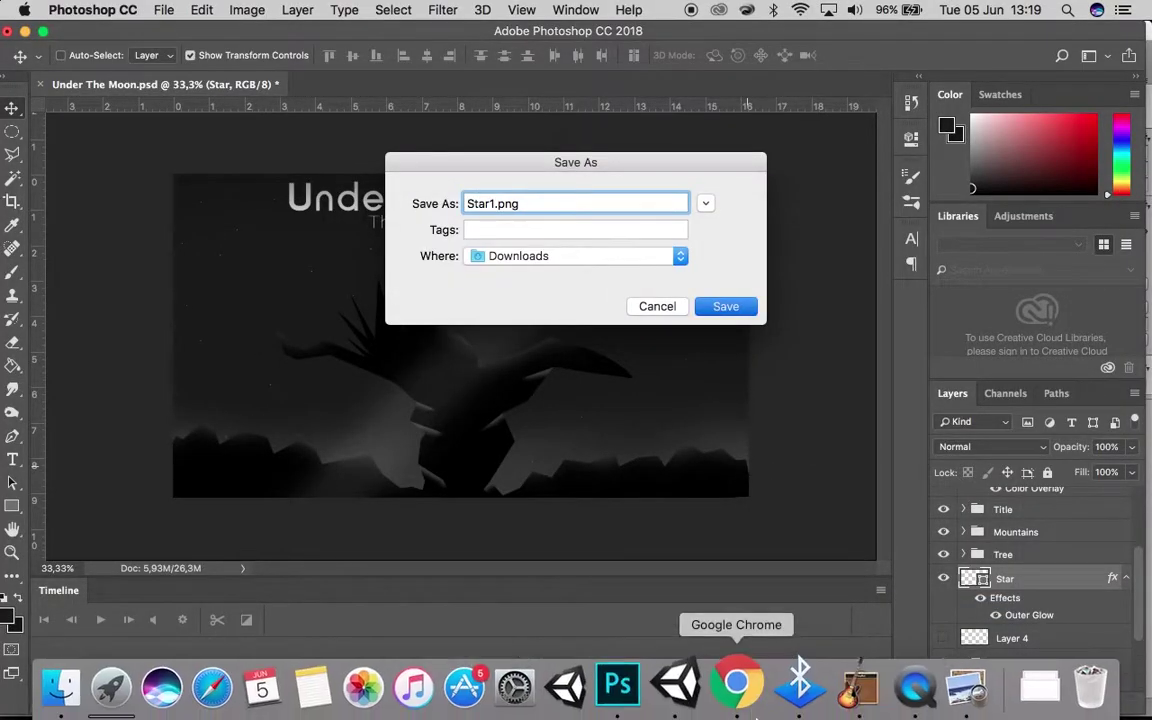
{"action": "key", "text": "Return"}
- Switch to Unity, import Star1.png into Assets and place the star at the upper end of the light beam
{"action": "left_click", "coordinate": [693, 686]}
{"action": "left_click", "coordinate": [1015, 686]}
{"action": "left_click_drag", "start_coordinate": [437, 257], "coordinate": [476, 603]}
{"action": "left_click_drag", "start_coordinate": [419, 543], "coordinate": [705, 236]}
{"action": "key", "text": "shift+space"}
{"action": "key", "text": "shift+space"}
- Widen the Game view and set the Order in Layer of Mountains to -10 and of Tree1 to -9
{"action": "left_click", "coordinate": [69, 138]}
{"action": "left_click_drag", "start_coordinate": [430, 234], "coordinate": [535, 252]}
{"action": "type", "text": "-10"}
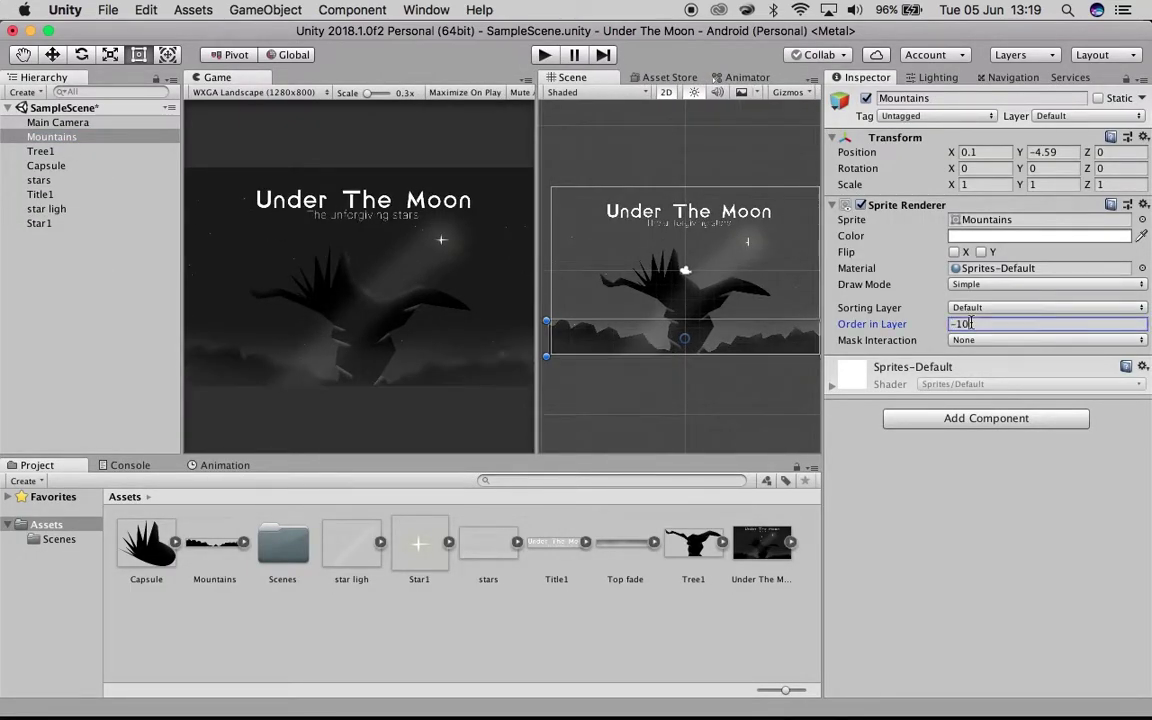
{"action": "left_click", "coordinate": [80, 149]}
{"action": "left_click", "coordinate": [965, 328]}
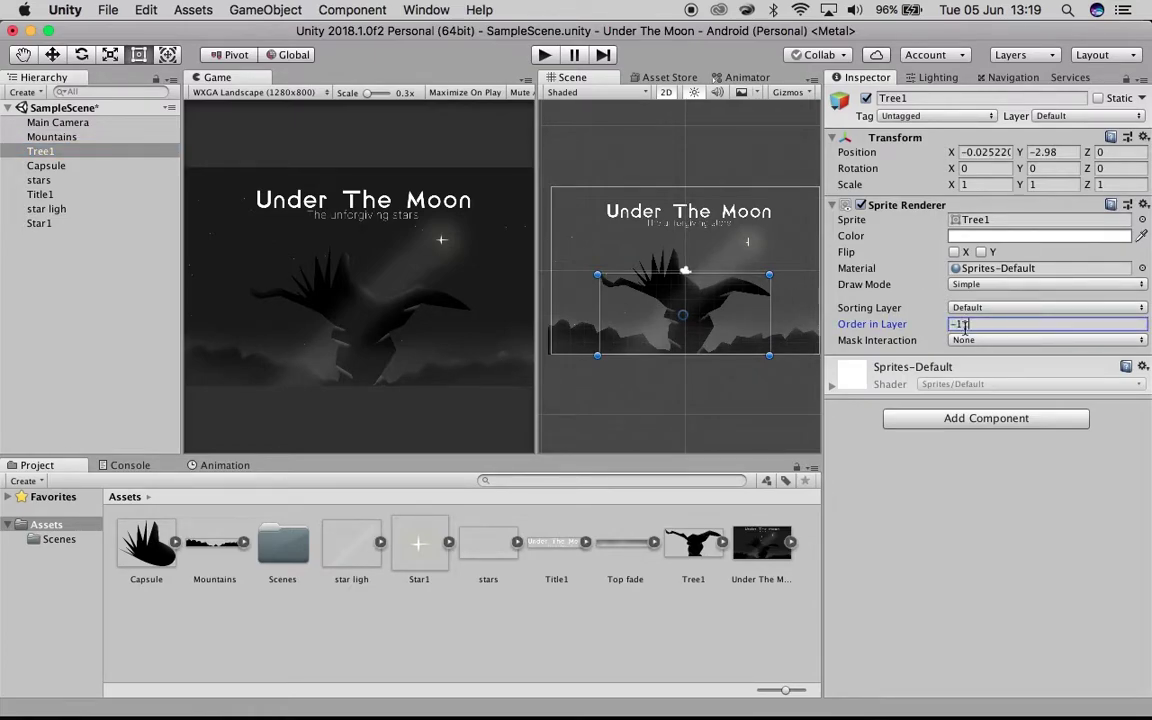
{"action": "type", "text": "-9"}
- Set the Order in Layer of stars to -11, star ligh to -1 and Capsule to -8
{"action": "left_click", "coordinate": [62, 179]}
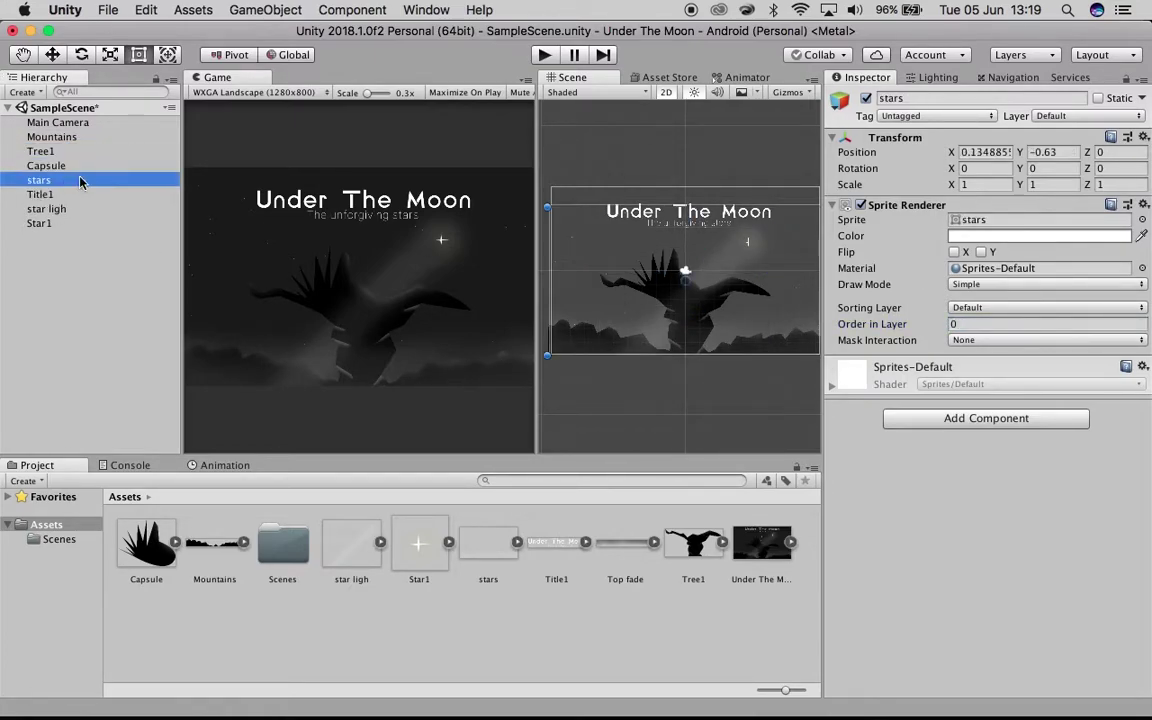
{"action": "left_click", "coordinate": [80, 193]}
{"action": "left_click", "coordinate": [90, 209]}
{"action": "left_click", "coordinate": [982, 324]}
{"action": "type", "text": "-10"}
{"action": "key", "text": "BackSpace"}
{"action": "key", "text": "BackSpace"}
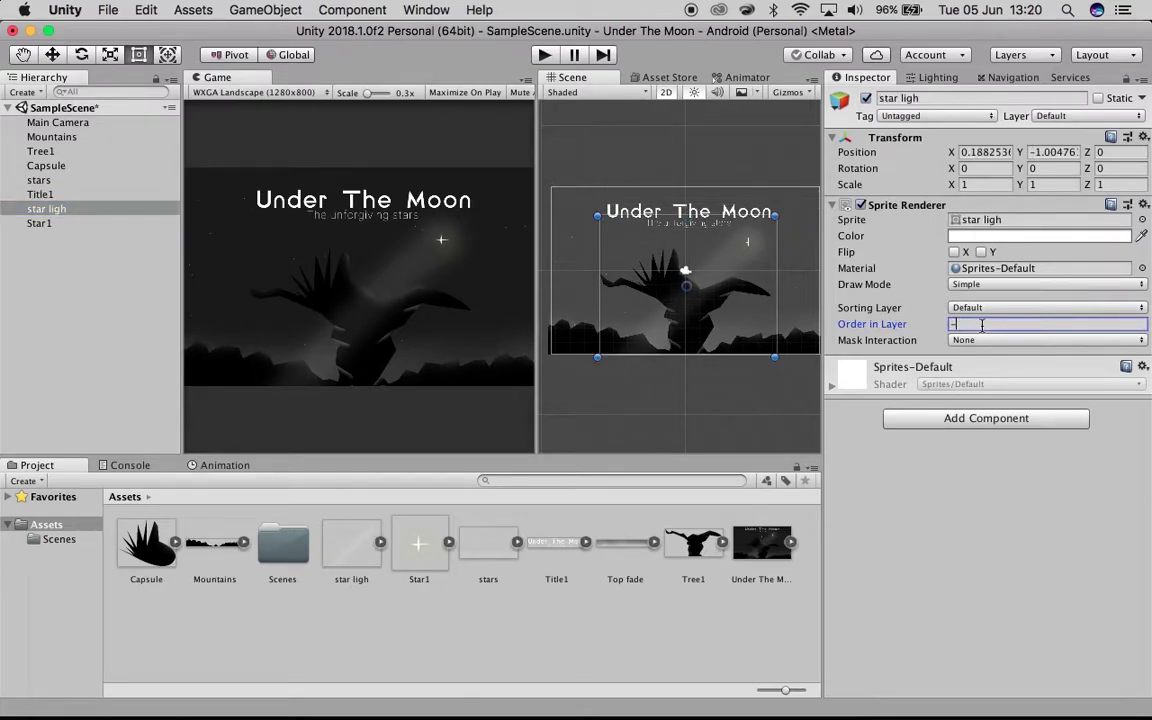
{"action": "left_click", "coordinate": [115, 183]}
{"action": "left_click", "coordinate": [115, 167]}
{"action": "left_click", "coordinate": [996, 325]}
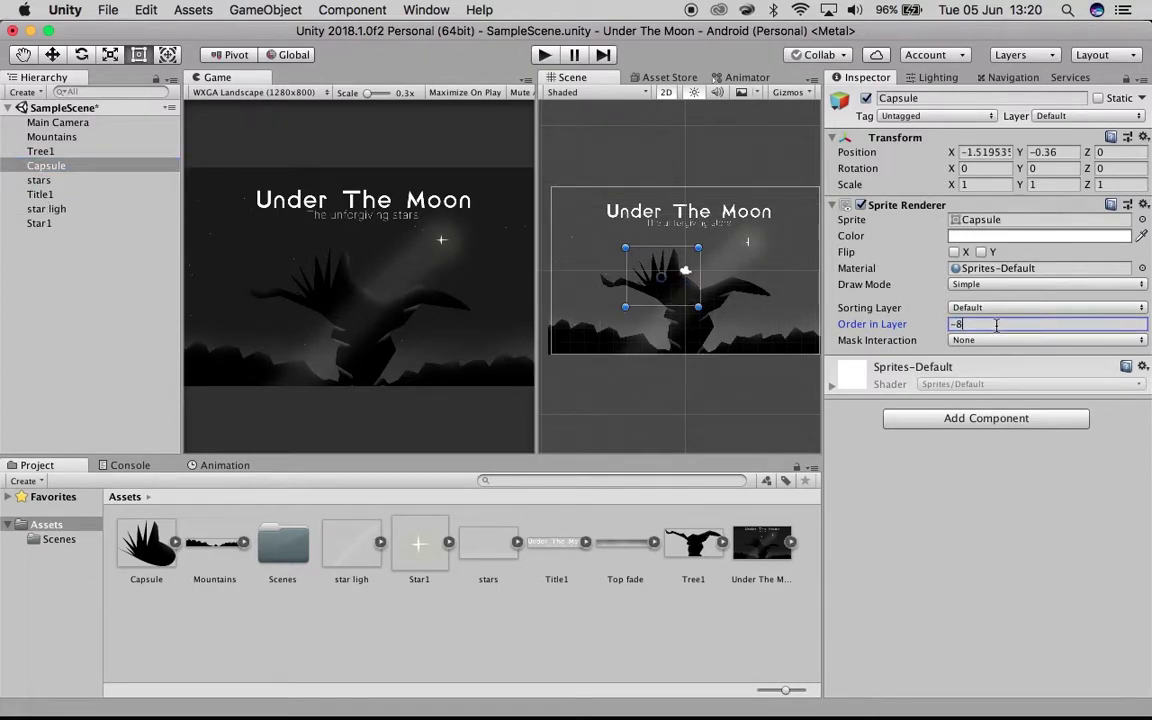
{"action": "key", "text": "shift+space"}
{"action": "key", "text": "shift+space"}
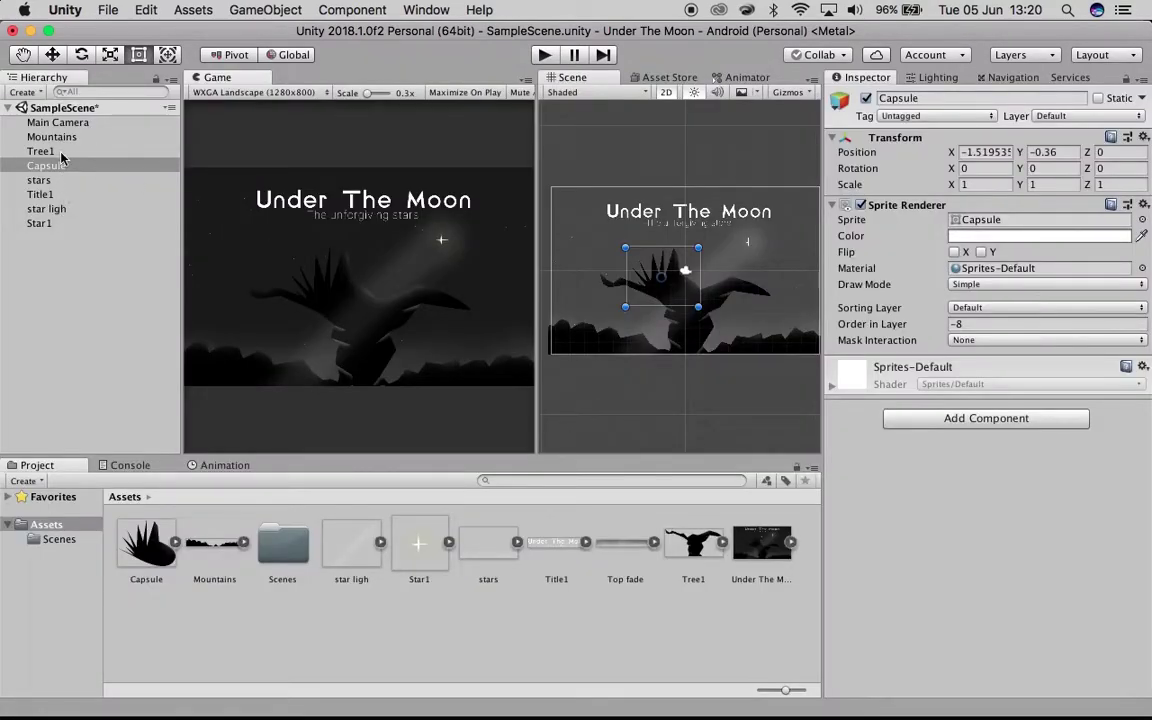
- Move the Title1 sprite up to Y 4.24 and add the Top fade sprite along the camera frame's upper edge
{"action": "left_click", "coordinate": [58, 194]}
{"action": "left_click_drag", "start_coordinate": [740, 216], "coordinate": [741, 209]}
{"action": "left_click", "coordinate": [62, 234]}
{"action": "right_click", "coordinate": [57, 238]}
{"action": "mouse_move", "coordinate": [119, 492]}
{"action": "key", "text": "Escape"}
{"action": "left_click_drag", "start_coordinate": [615, 540], "coordinate": [690, 222]}
{"action": "left_click_drag", "start_coordinate": [697, 167], "coordinate": [697, 137]}
{"action": "key", "text": "shift+space"}
{"action": "key", "text": "shift+space"}
{"action": "left_click", "coordinate": [62, 194]}
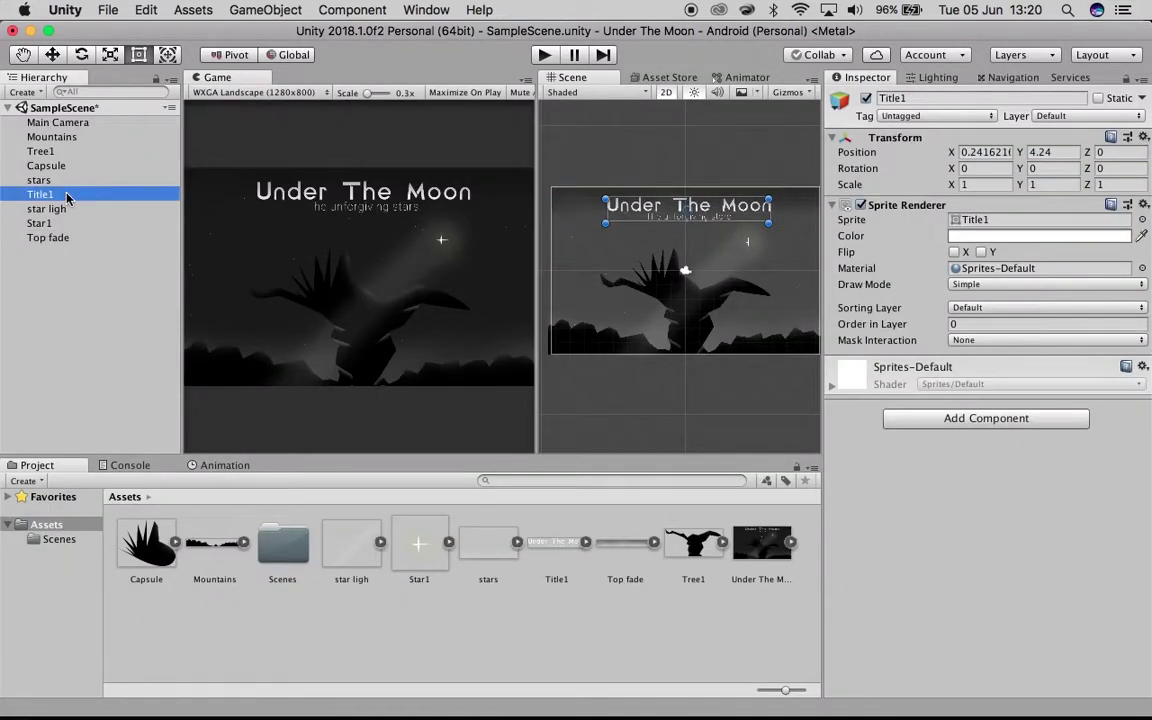
- Reorder star ligh above Title1 in the hierarchy and open the Animation window
{"action": "left_click_drag", "start_coordinate": [57, 213], "coordinate": [40, 188]}
{"action": "left_click", "coordinate": [238, 466]}
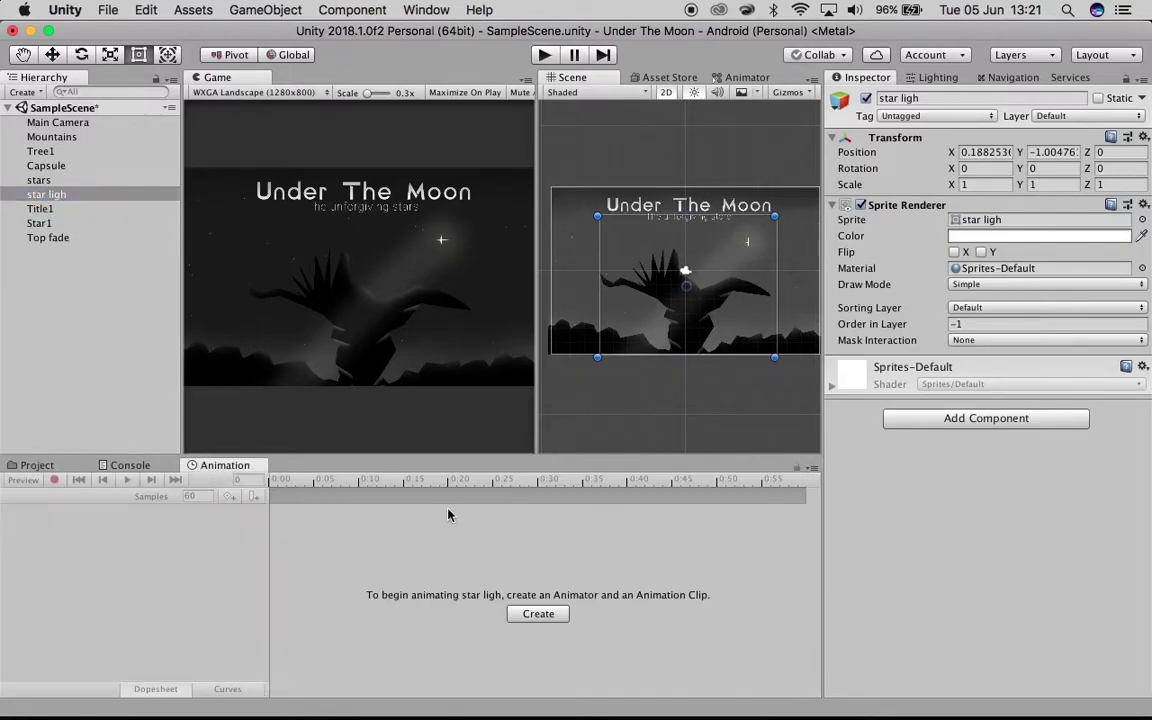
- Try changing the alpha of the star ligh sprite's colour
{"action": "mouse_move", "coordinate": [595, 212]}
{"action": "left_mouse_down"}
{"action": "mouse_move", "coordinate": [599, 195]}
{"action": "mouse_move", "coordinate": [579, 201]}
{"action": "mouse_move", "coordinate": [590, 205]}
{"action": "left_mouse_up"}
{"action": "mouse_move", "coordinate": [652, 351]}
{"action": "left_mouse_down"}
{"action": "mouse_move", "coordinate": [674, 329]}
{"action": "mouse_move", "coordinate": [676, 355]}
{"action": "mouse_move", "coordinate": [663, 301]}
{"action": "mouse_move", "coordinate": [655, 360]}
{"action": "left_mouse_up"}
{"action": "left_click", "coordinate": [965, 236]}
{"action": "left_click_drag", "start_coordinate": [907, 592], "coordinate": [940, 593]}
{"action": "left_click", "coordinate": [793, 241]}
{"action": "left_click", "coordinate": [965, 236]}
{"action": "left_click", "coordinate": [793, 241]}
{"action": "left_click", "coordinate": [538, 613]}
{"action": "type", "text": "L"}
{"action": "left_click", "coordinate": [650, 323]}
- Reorder star ligh above stars in the hierarchy and create an empty game object named Star
{"action": "left_click_drag", "start_coordinate": [44, 180], "coordinate": [44, 201]}
{"action": "left_click", "coordinate": [49, 180]}
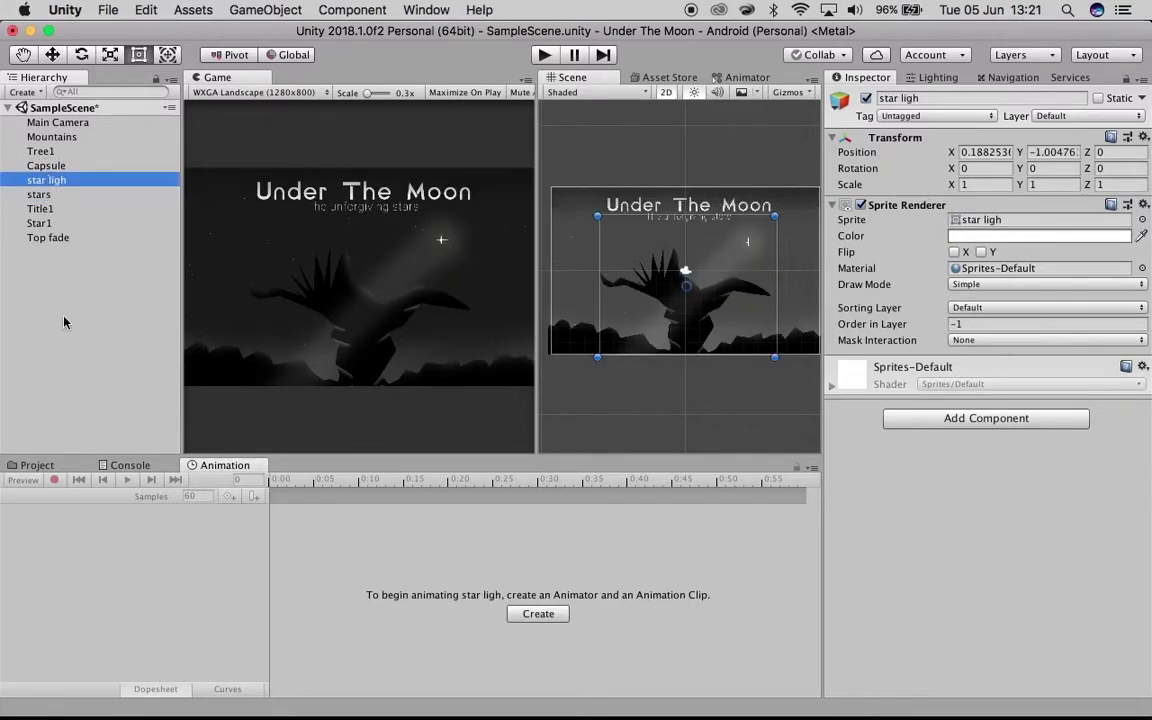
{"action": "right_click", "coordinate": [55, 284]}
{"action": "left_click", "coordinate": [123, 458]}
{"action": "left_click", "coordinate": [980, 97]}
{"action": "type", "text": "Star"}
- Parent star ligh and stars under the Star object and create an animation clip named Star Anim for it
{"action": "left_click", "coordinate": [63, 196]}
{"action": "left_click", "coordinate": [46, 181], "text": "shift"}
{"action": "left_click_drag", "start_coordinate": [46, 181], "coordinate": [42, 252]}
{"action": "left_click", "coordinate": [46, 226]}
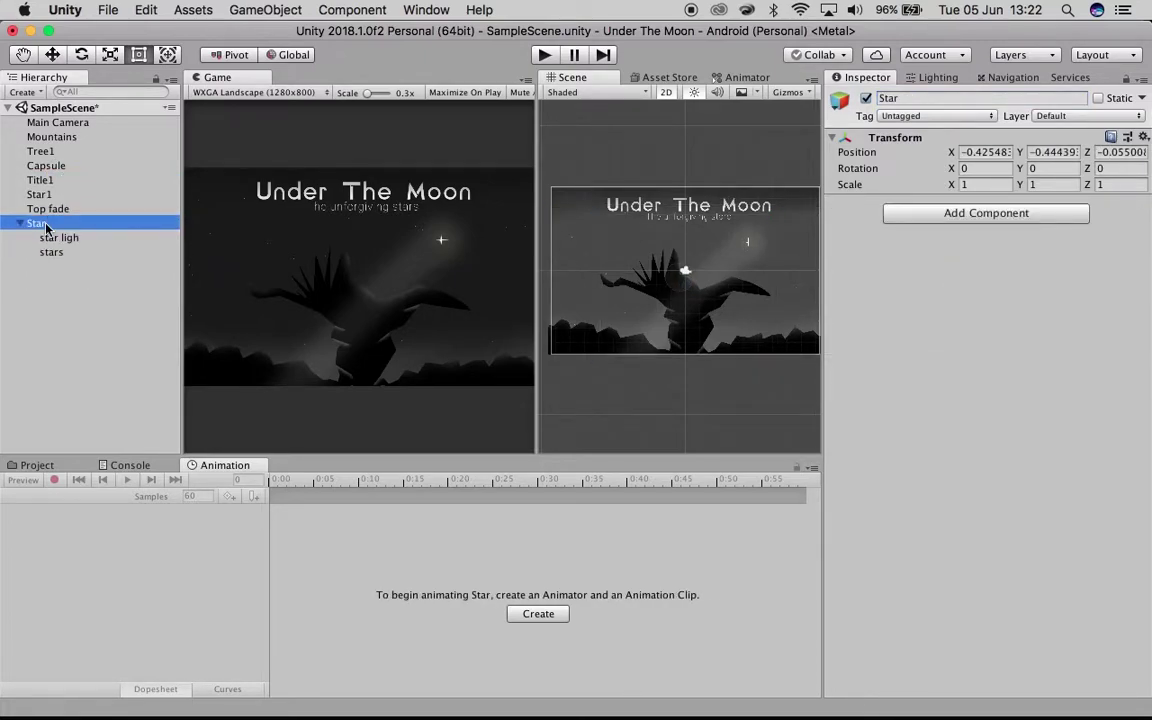
{"action": "left_click", "coordinate": [538, 614]}
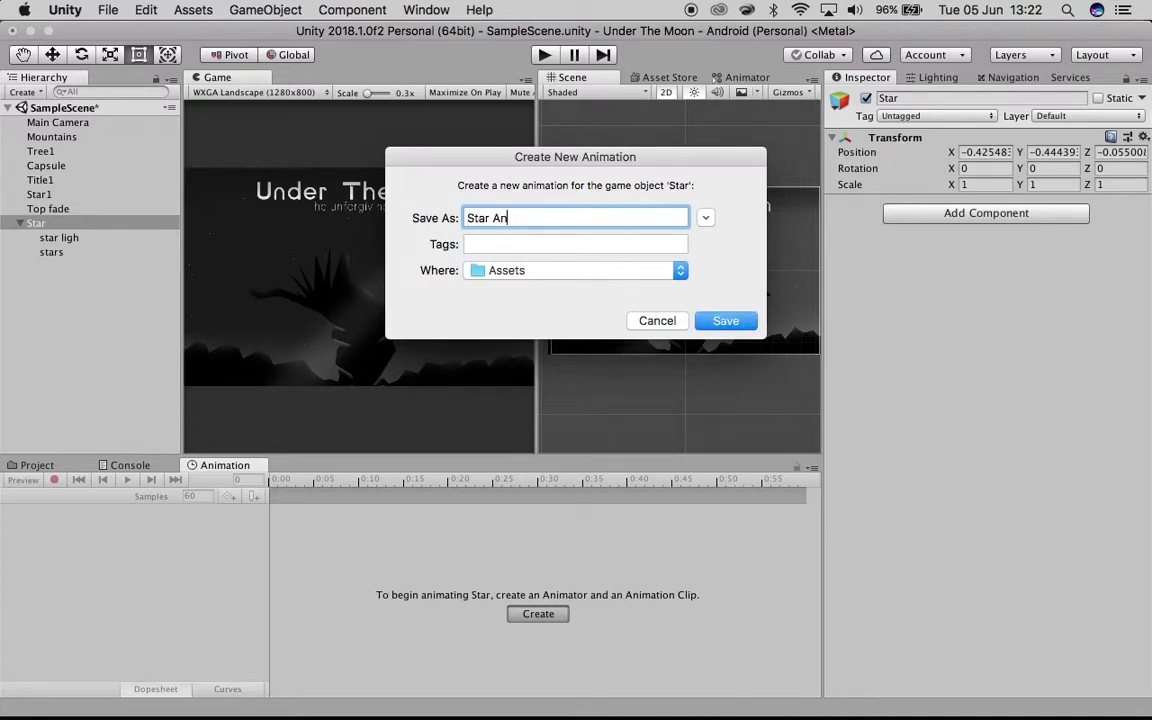
{"action": "key", "text": "Return"}
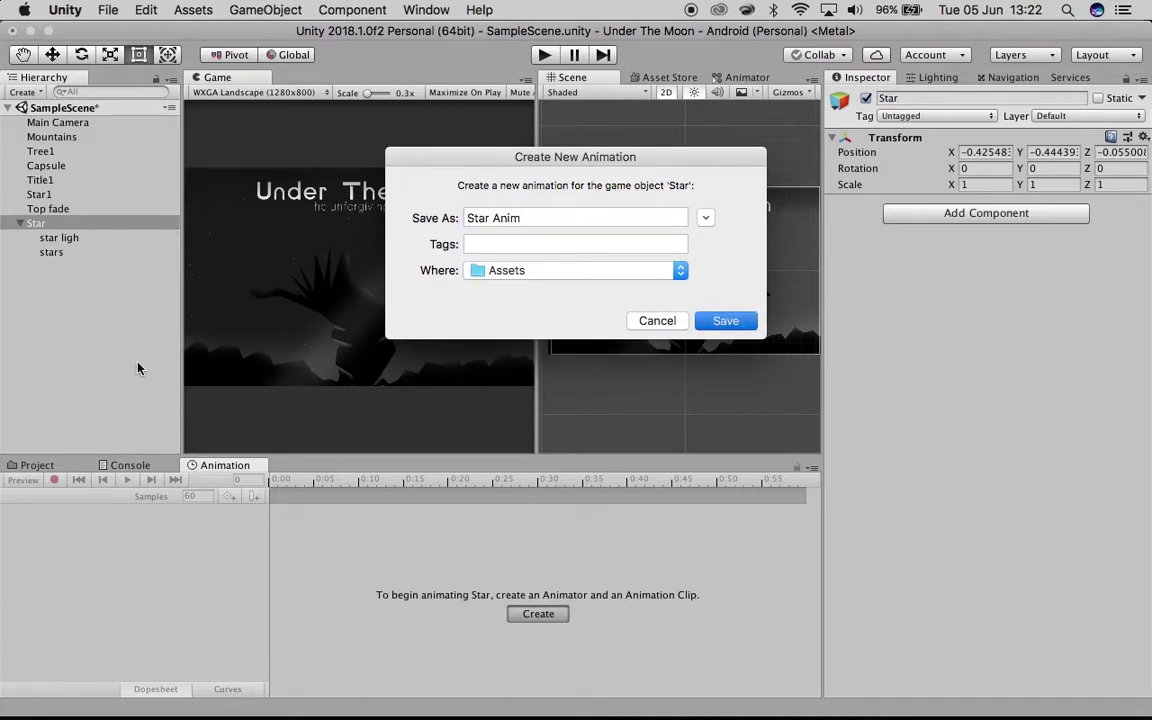
- Preview fading star ligh by lowering its colour alpha to 0, and restore it to full opacity
{"action": "left_click", "coordinate": [113, 240]}
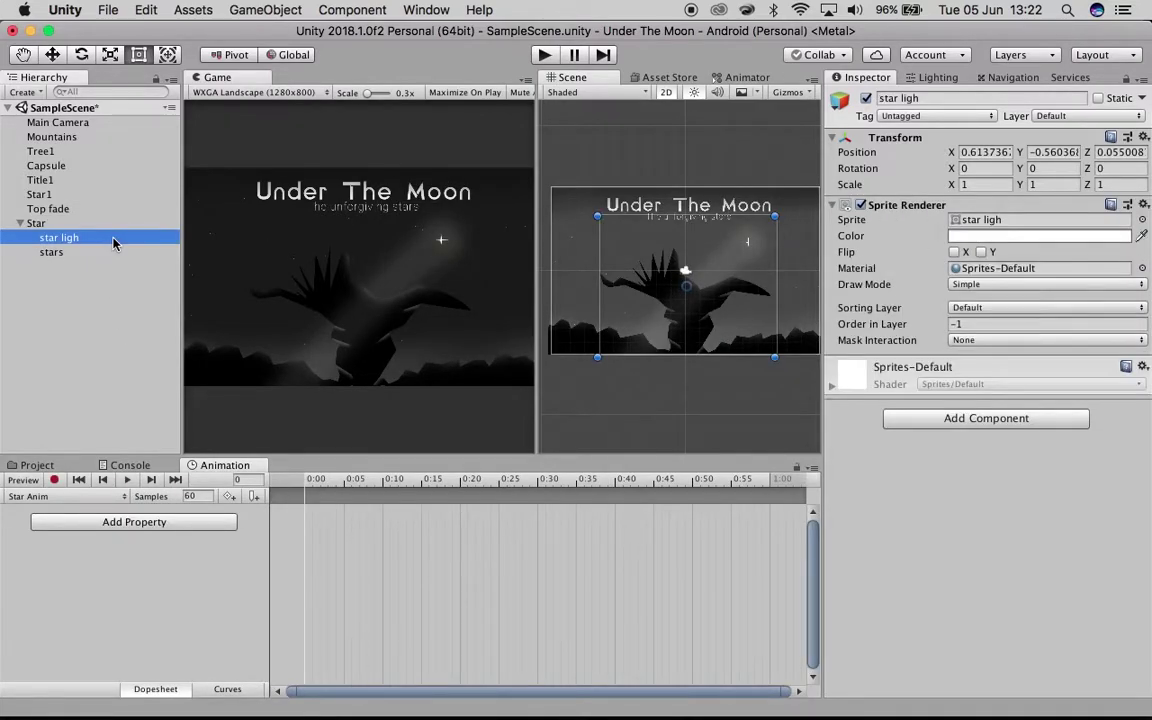
{"action": "left_click", "coordinate": [1005, 235]}
{"action": "left_click_drag", "start_coordinate": [916, 598], "coordinate": [740, 556]}
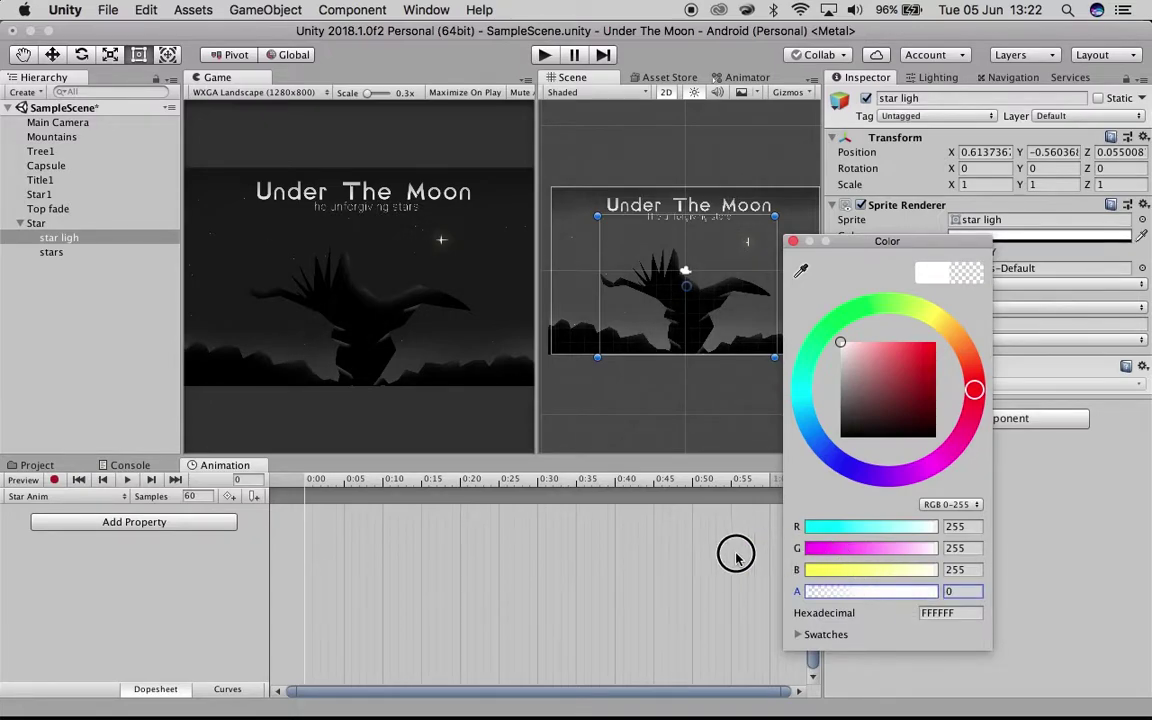
{"action": "left_click_drag", "start_coordinate": [911, 570], "coordinate": [969, 492]}
{"action": "left_click", "coordinate": [793, 242]}
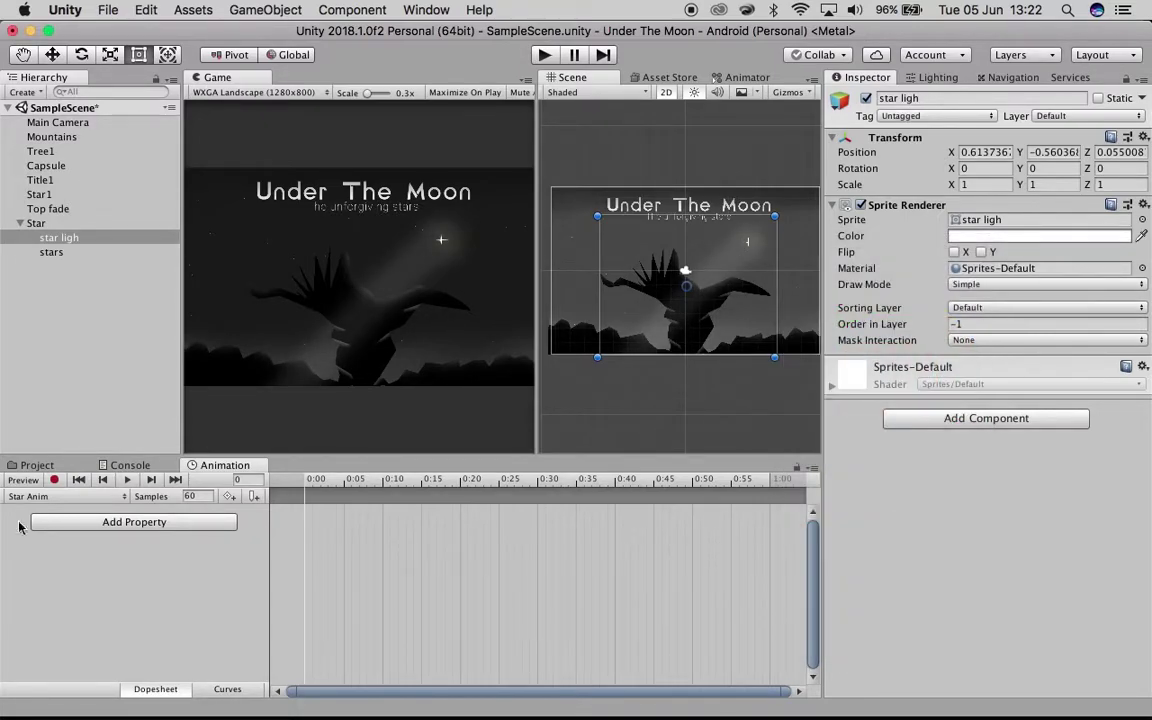
- Start recording Star Anim and key star ligh's colour alpha at 0 on the first frame
{"action": "left_click", "coordinate": [54, 479]}
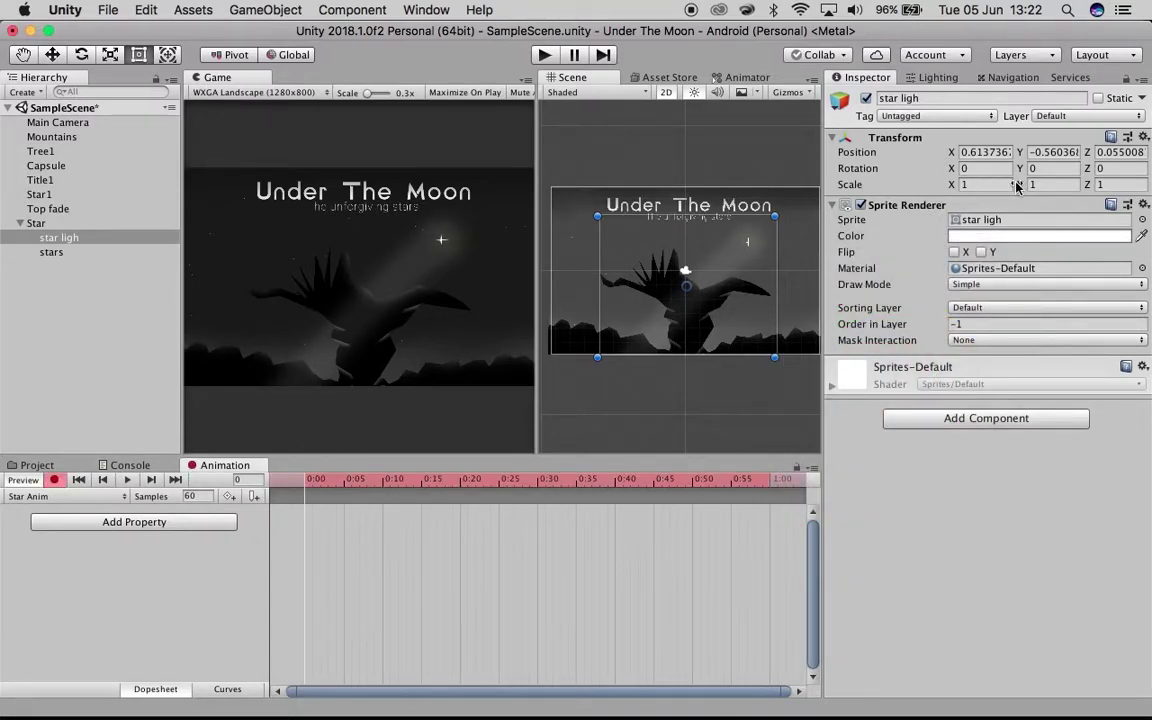
{"action": "left_click", "coordinate": [1000, 236]}
{"action": "left_click_drag", "start_coordinate": [903, 592], "coordinate": [764, 576]}
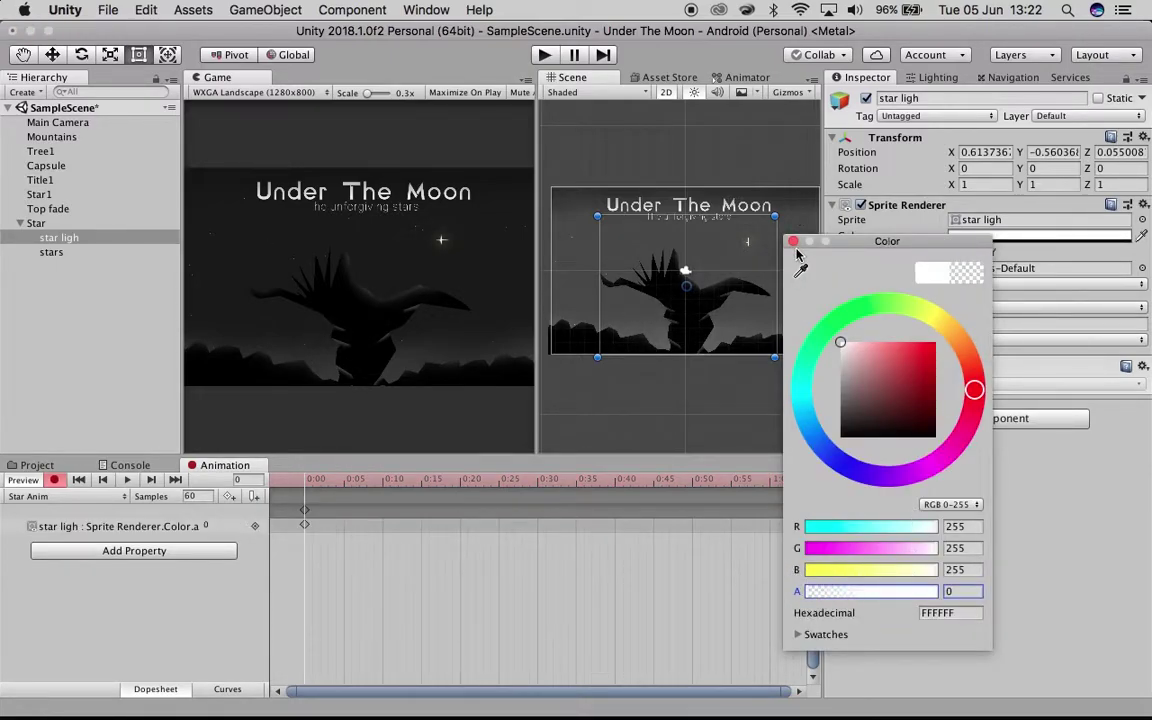
{"action": "left_click", "coordinate": [793, 242]}
- Key the stars sprite's colour alpha at 255 on the first frame
{"action": "left_click", "coordinate": [51, 252]}
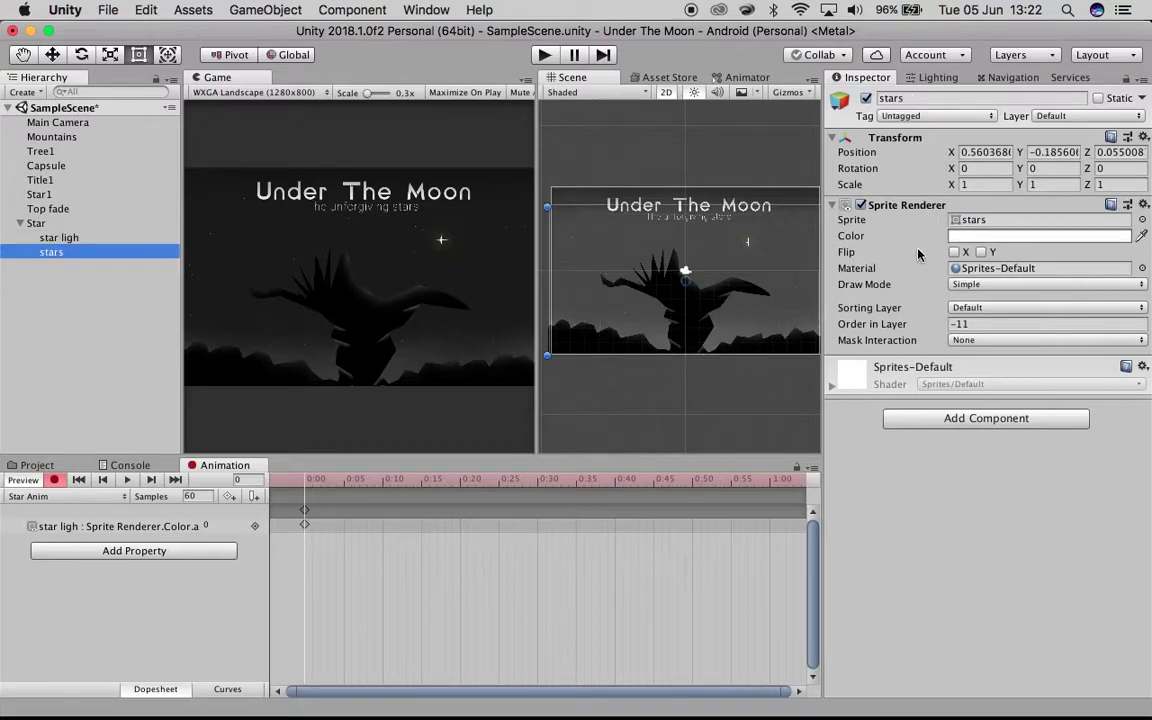
{"action": "left_click", "coordinate": [974, 240]}
{"action": "left_click_drag", "start_coordinate": [864, 591], "coordinate": [990, 568]}
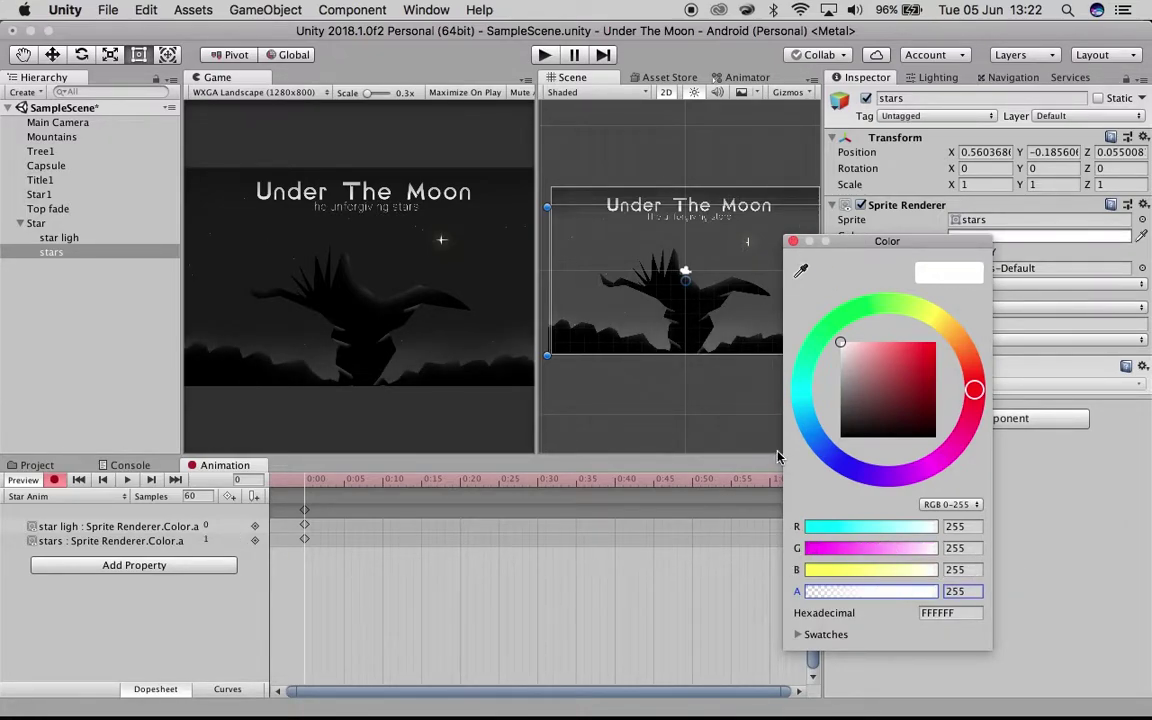
{"action": "left_click", "coordinate": [793, 241]}
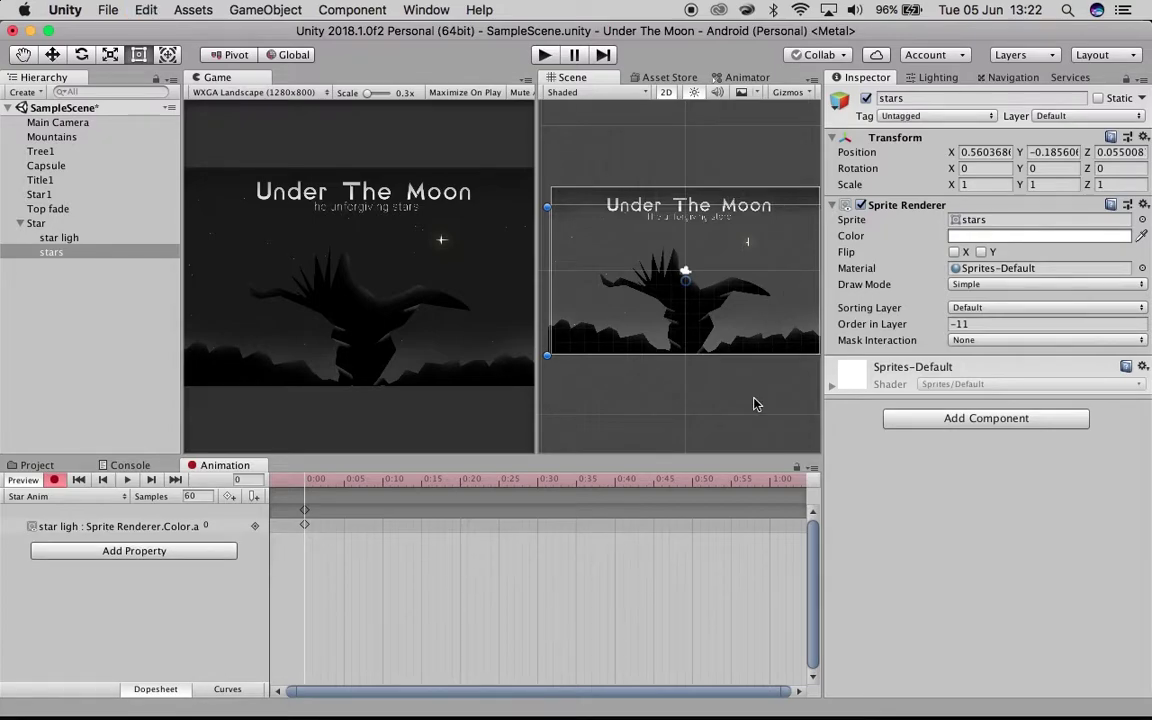
- Undo the recorded keys, the clip assignment and the parenting of star ligh and stars under Star
{"action": "key", "text": "Up"}
{"action": "key", "text": "Up"}
{"action": "key", "text": "super+z"}
{"action": "key", "text": "super+z"}
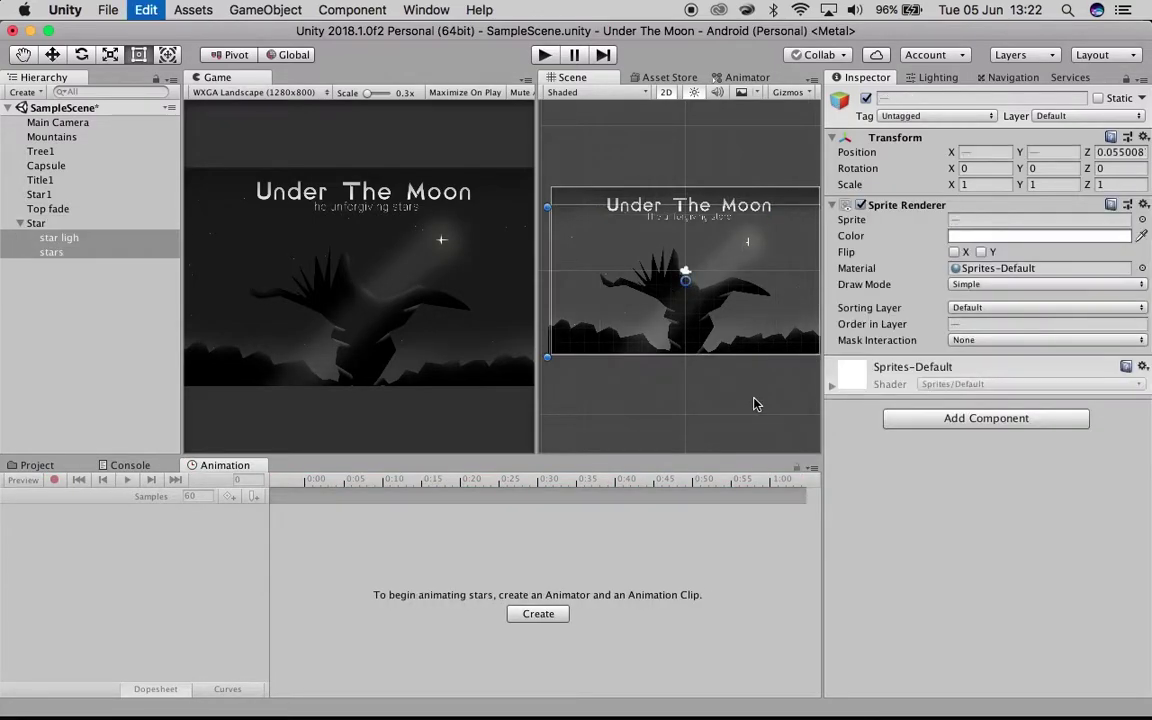
- Move star ligh next to Star1 in the hierarchy and parent both sprites under the Star object
{"action": "left_click", "coordinate": [42, 194]}
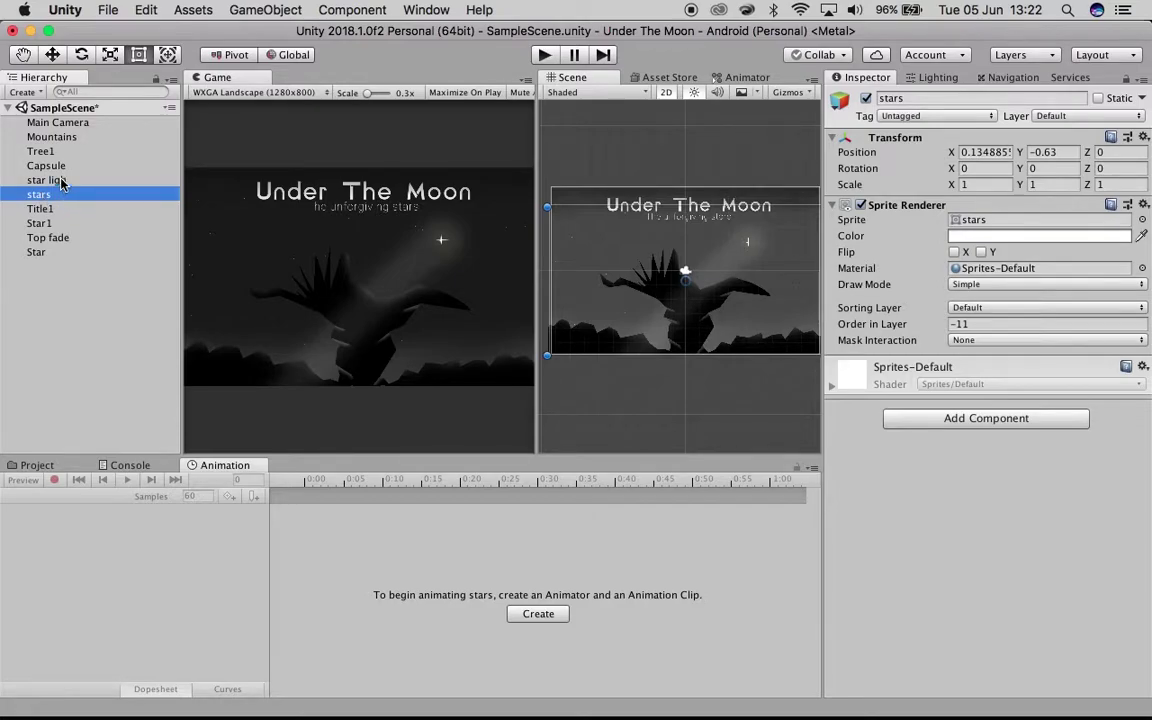
{"action": "left_click", "coordinate": [55, 180]}
{"action": "left_click", "coordinate": [58, 196]}
{"action": "left_click", "coordinate": [52, 224]}
{"action": "left_click_drag", "start_coordinate": [52, 180], "coordinate": [62, 231]}
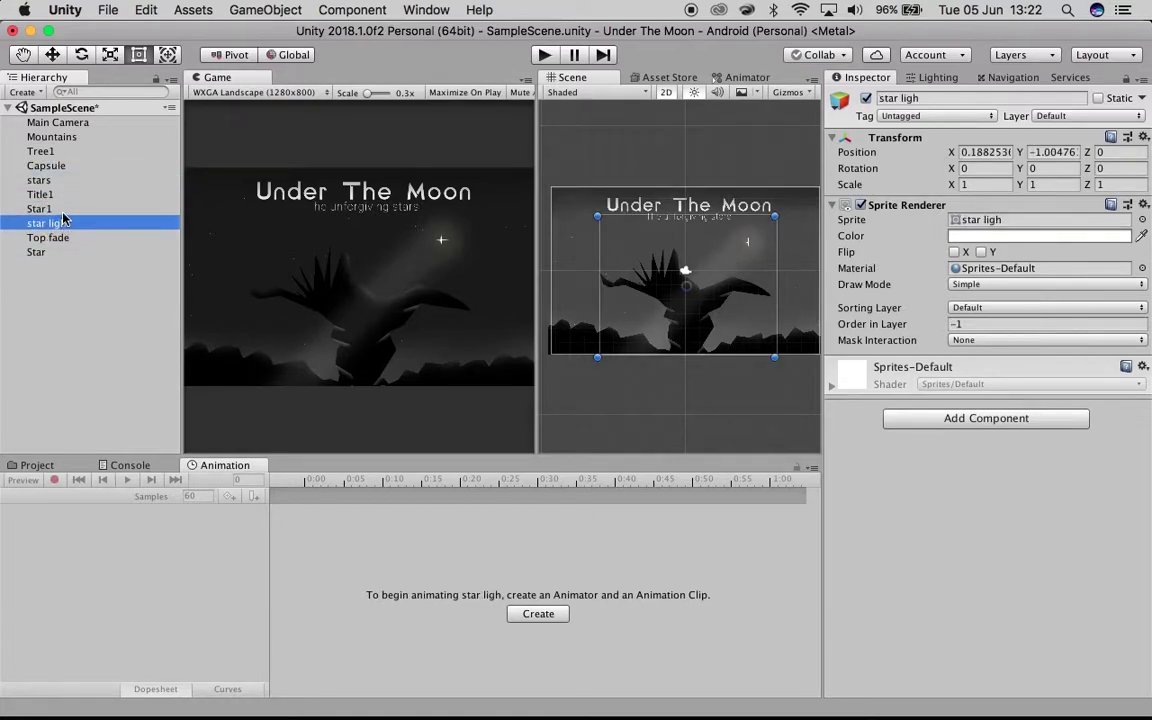
{"action": "left_click", "coordinate": [45, 209]}
{"action": "left_click", "coordinate": [57, 225], "text": "super"}
{"action": "left_click_drag", "start_coordinate": [62, 232], "coordinate": [55, 250]}
{"action": "left_click", "coordinate": [55, 238]}
{"action": "left_click", "coordinate": [57, 252]}
- Create an animation clip named Star Anim for the Star object, replacing the existing file in Assets
{"action": "left_click", "coordinate": [50, 223]}
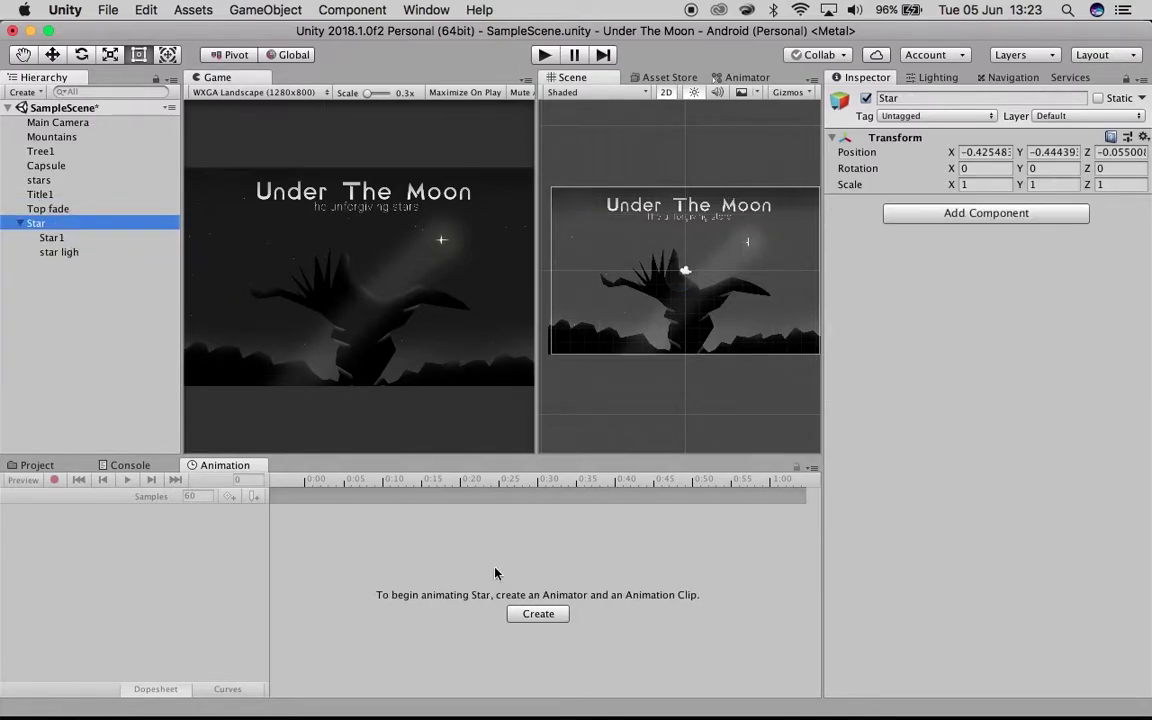
{"action": "left_click", "coordinate": [537, 614]}
{"action": "type", "text": "Star Anim"}
{"action": "key", "text": "Return"}
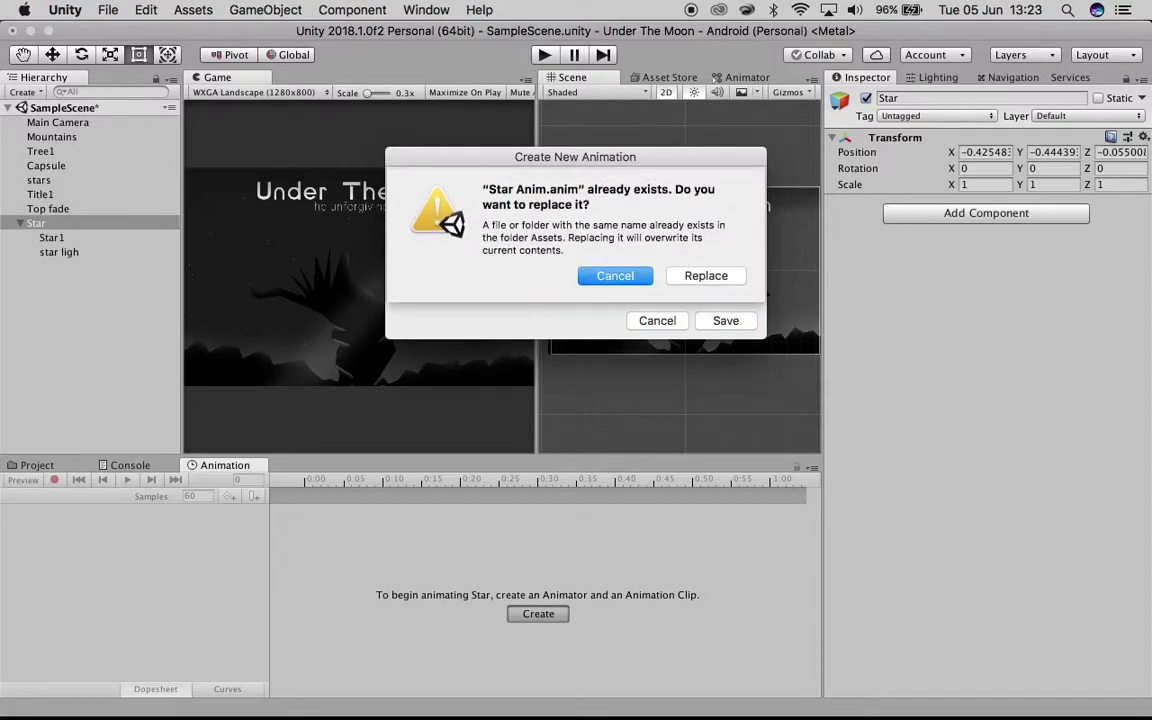
{"action": "left_click", "coordinate": [731, 277]}
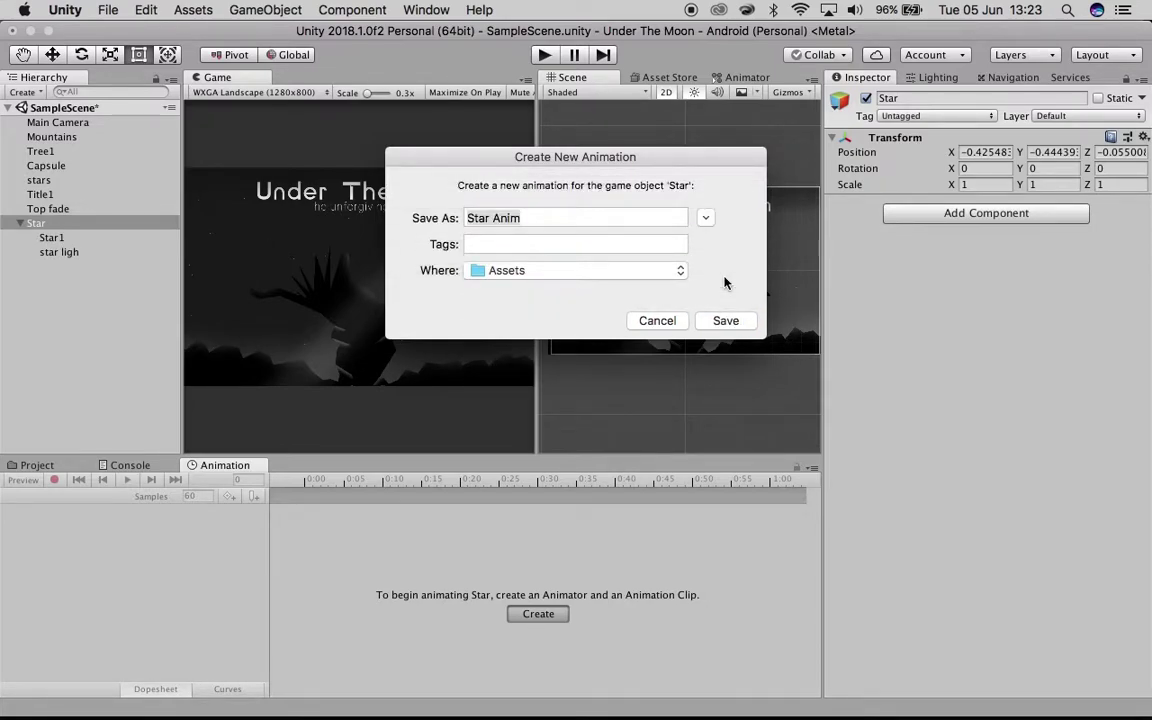
- Start recording Star Anim and key Star1's colour alpha at 0 on the first frame
{"action": "left_click", "coordinate": [87, 239]}
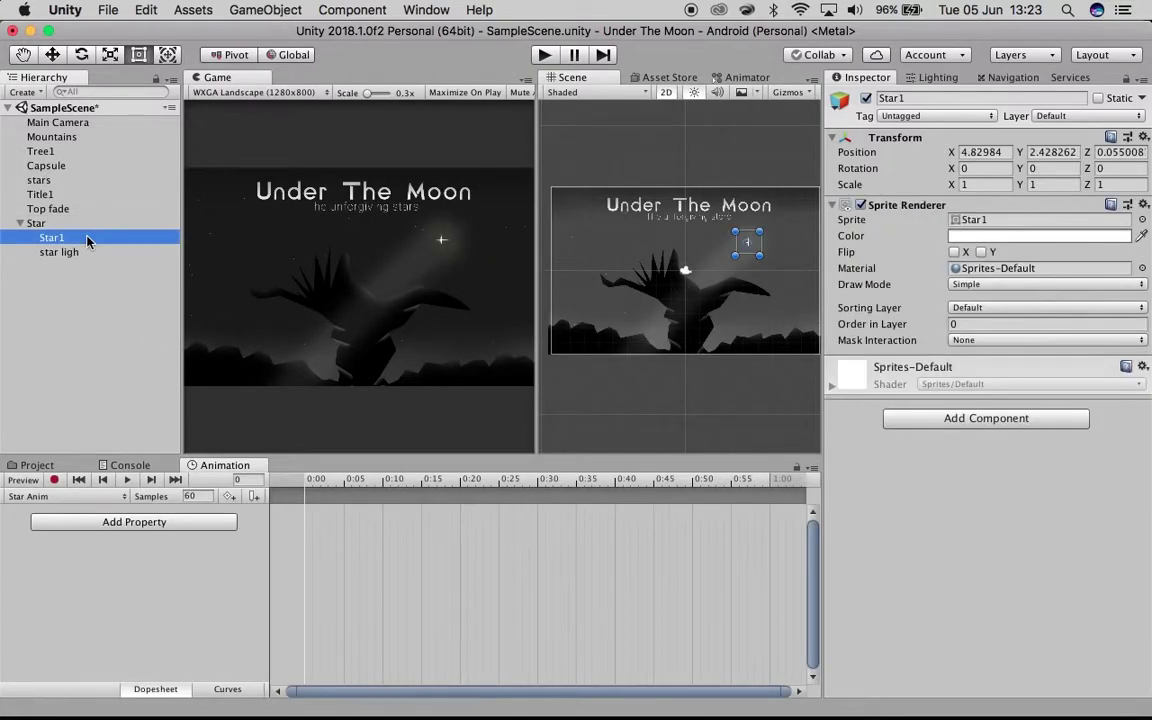
{"action": "left_click", "coordinate": [55, 480]}
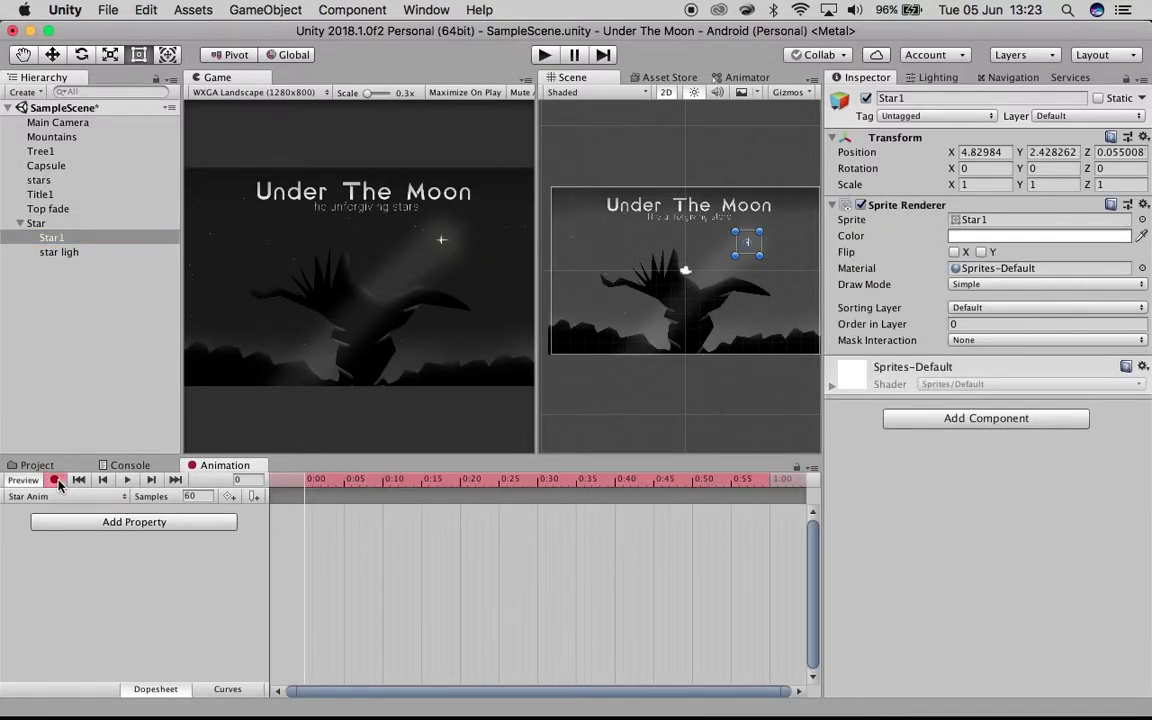
{"action": "left_click", "coordinate": [990, 235]}
{"action": "left_click_drag", "start_coordinate": [887, 591], "coordinate": [725, 558]}
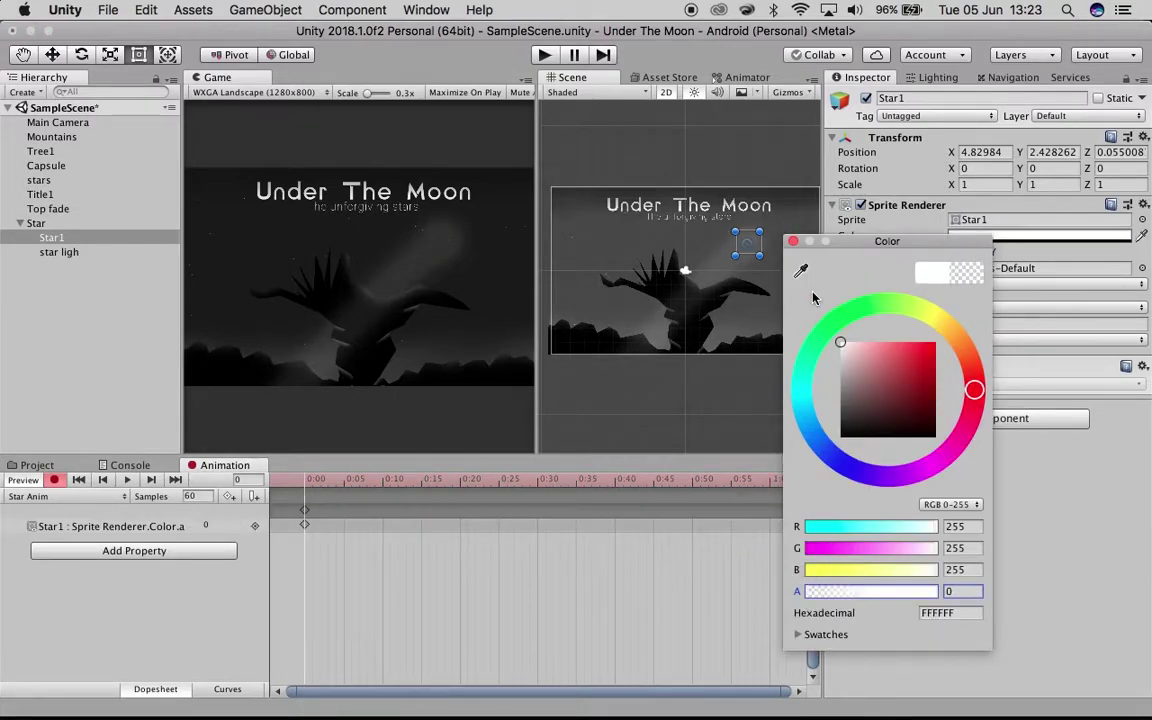
- Key star ligh's colour alpha at 0 on the first frame of Star Anim
{"action": "left_click", "coordinate": [792, 242]}
{"action": "left_click", "coordinate": [40, 251]}
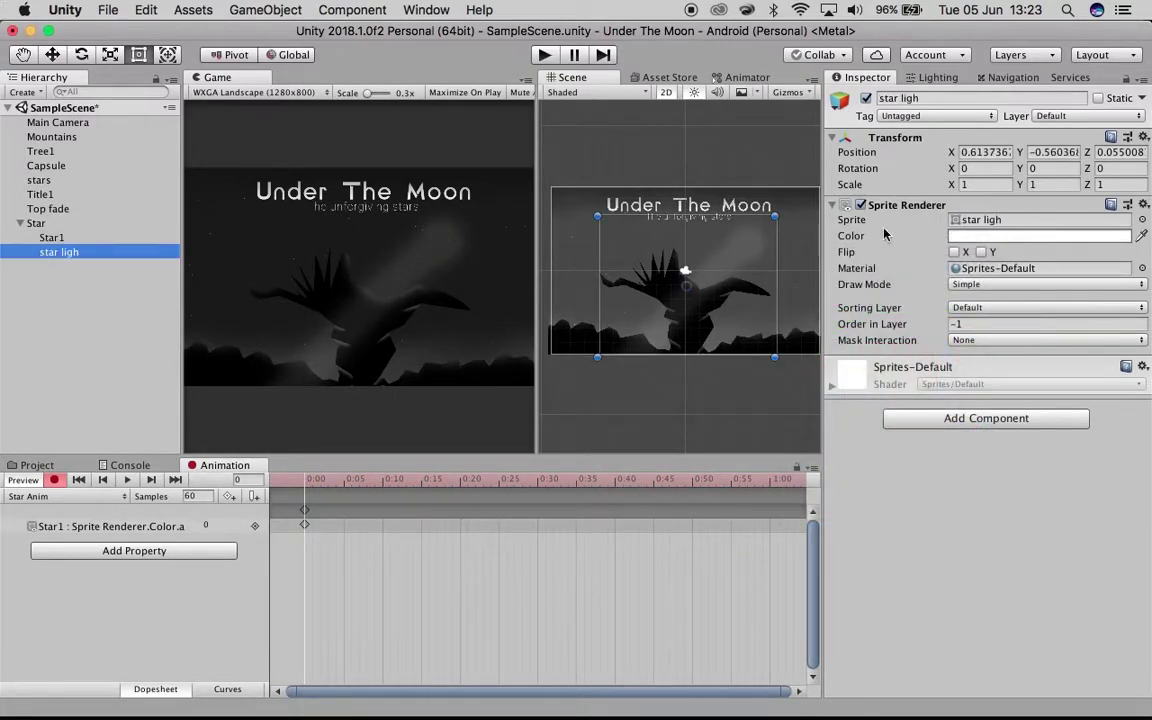
{"action": "left_click", "coordinate": [955, 246]}
{"action": "left_click", "coordinate": [960, 236]}
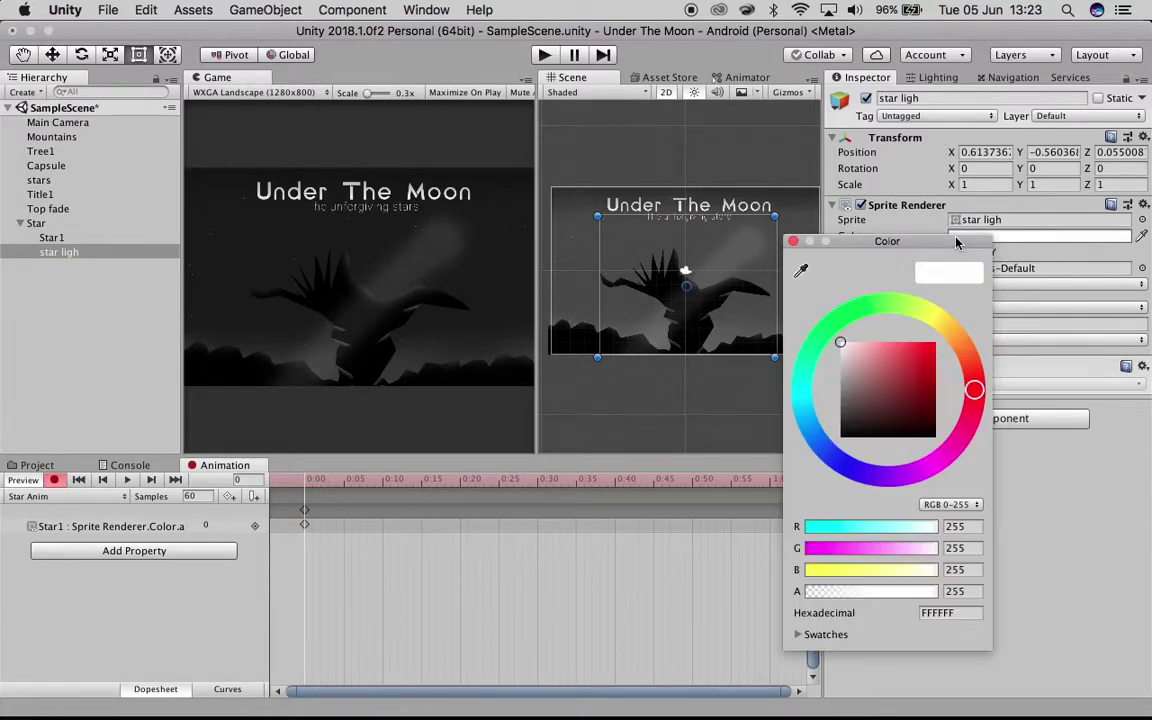
{"action": "left_click_drag", "start_coordinate": [878, 592], "coordinate": [727, 571]}
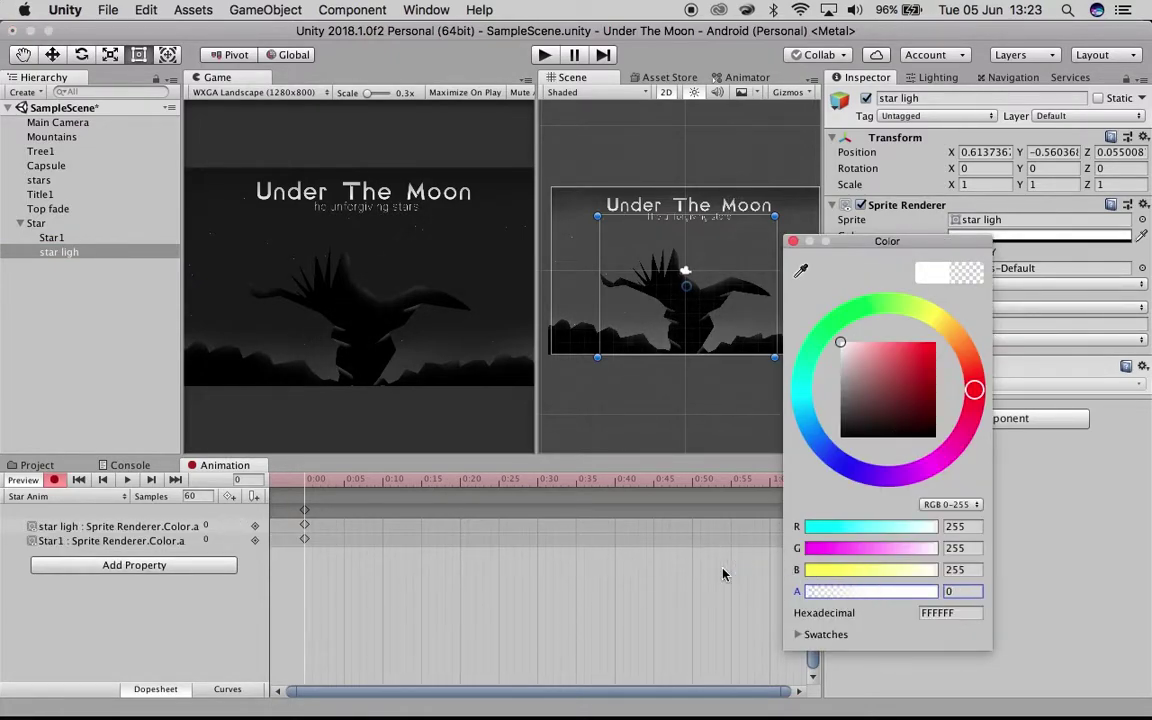
{"action": "left_click", "coordinate": [793, 242]}
- Key Star1's colour alpha at 255 at 1:00 in Star Anim
{"action": "left_click_drag", "start_coordinate": [352, 479], "coordinate": [770, 520]}
{"action": "left_click", "coordinate": [978, 236]}
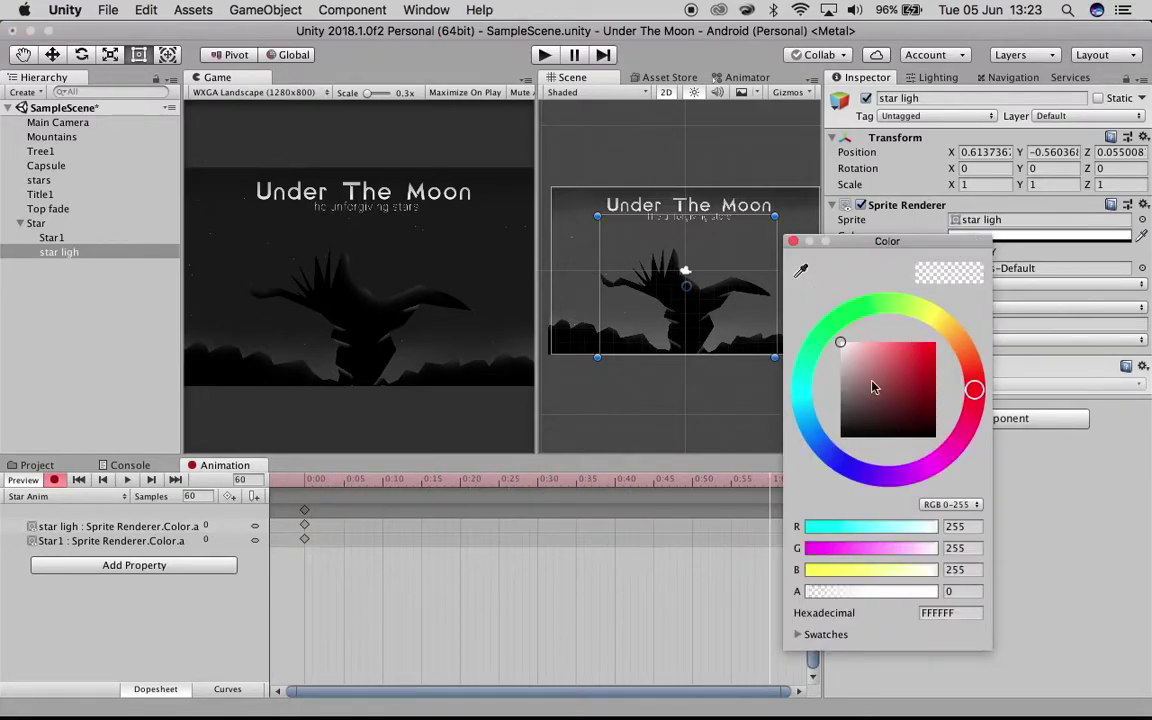
{"action": "left_click", "coordinate": [793, 241]}
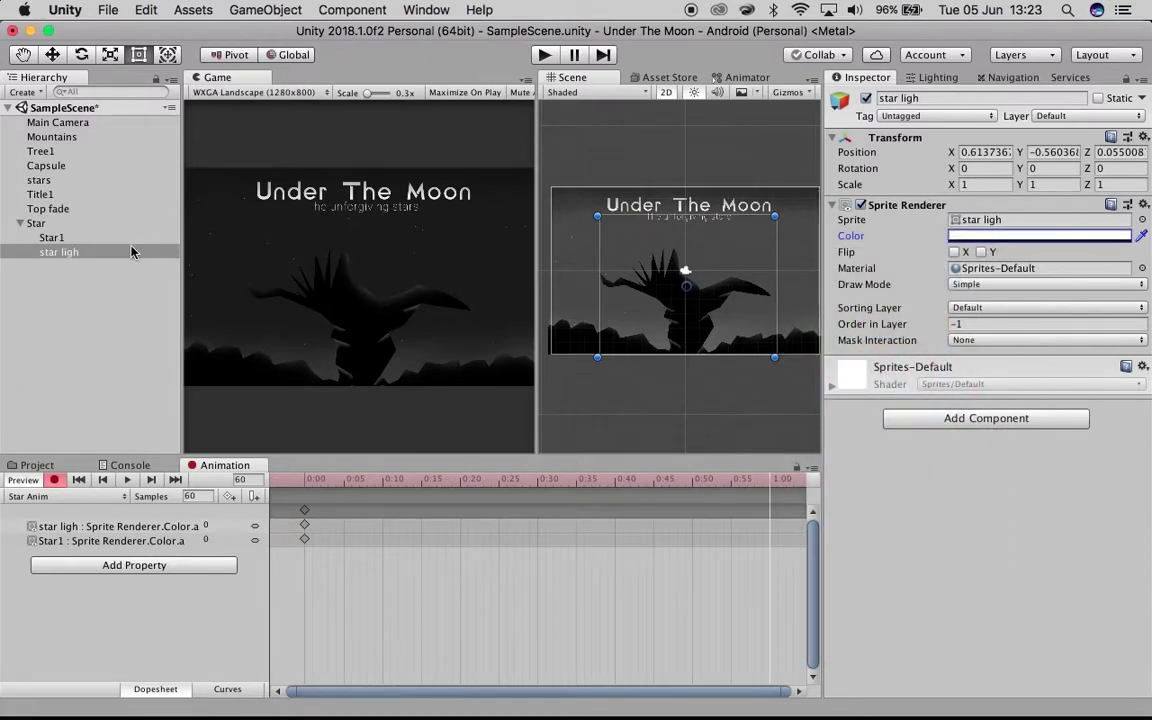
{"action": "left_click", "coordinate": [60, 237]}
{"action": "left_click", "coordinate": [1000, 236]}
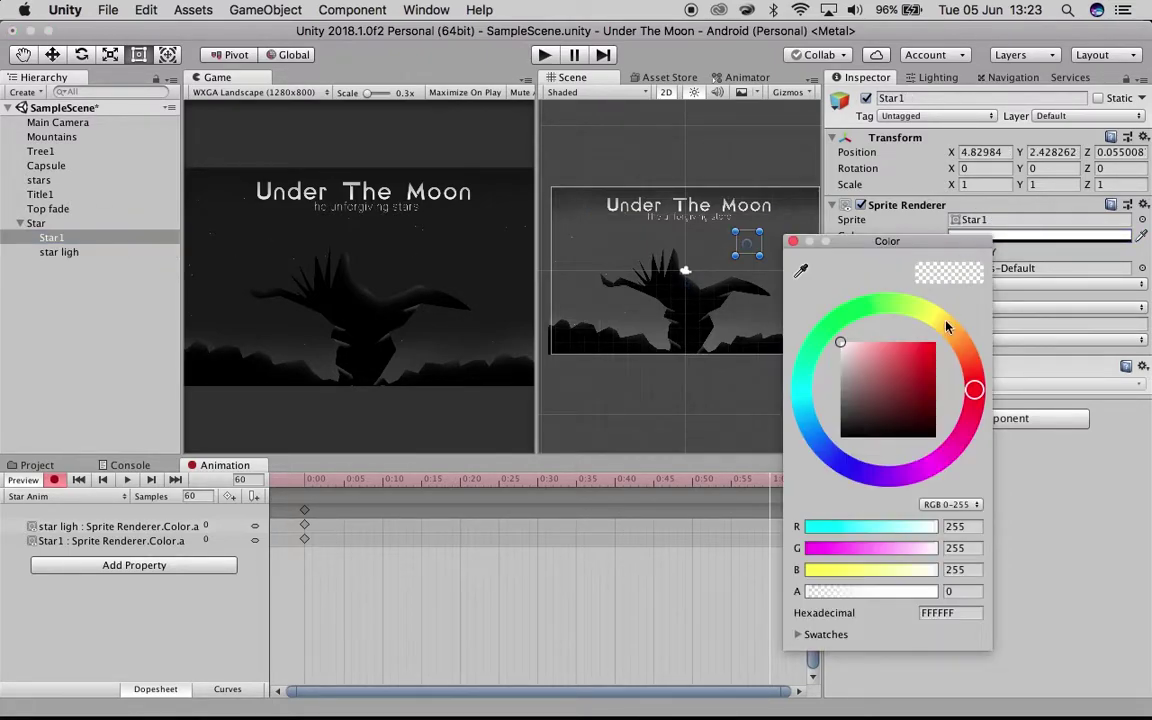
{"action": "left_click_drag", "start_coordinate": [887, 591], "coordinate": [1002, 591]}
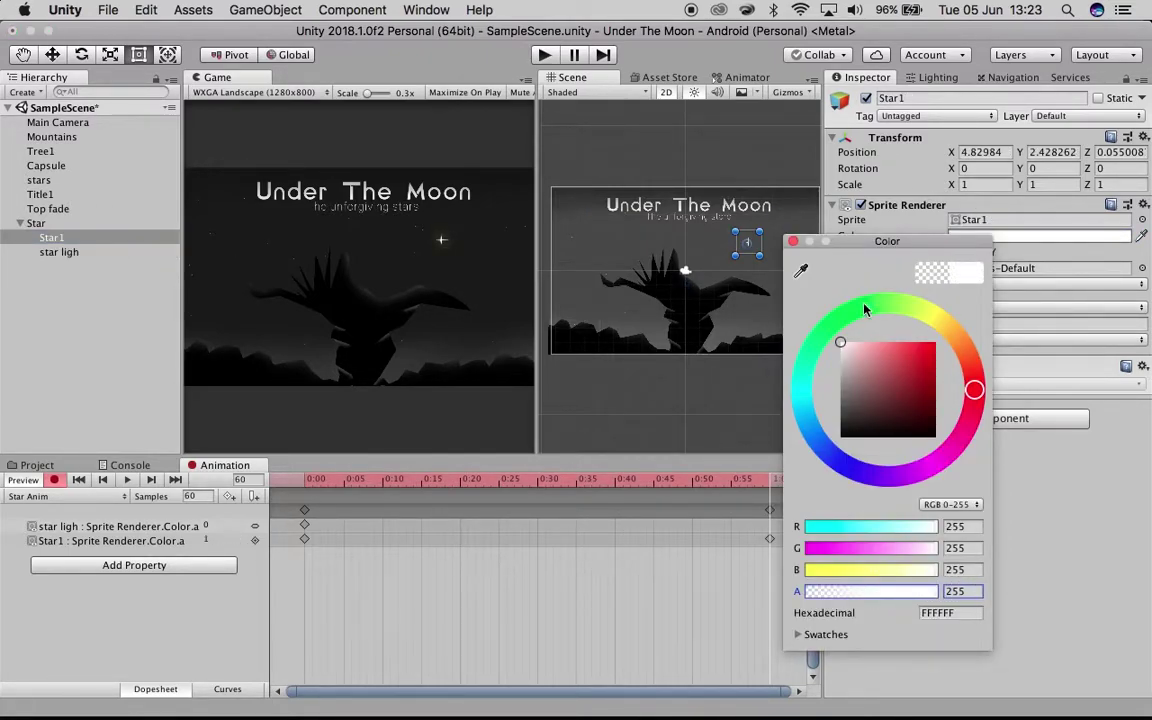
{"action": "left_click", "coordinate": [793, 242]}
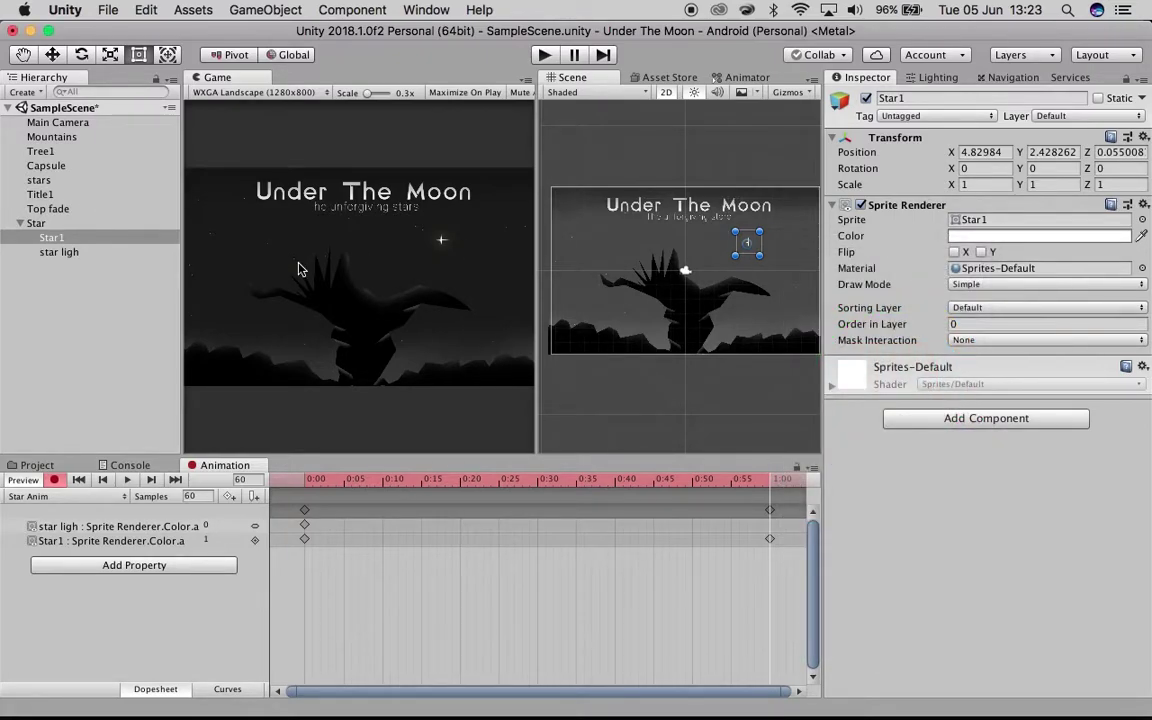
- Key star ligh's colour alpha at 0 at 0:30 to delay the light's fade-in
{"action": "scroll", "coordinate": [540, 622], "scroll_direction": "down", "scroll_amount": 5}
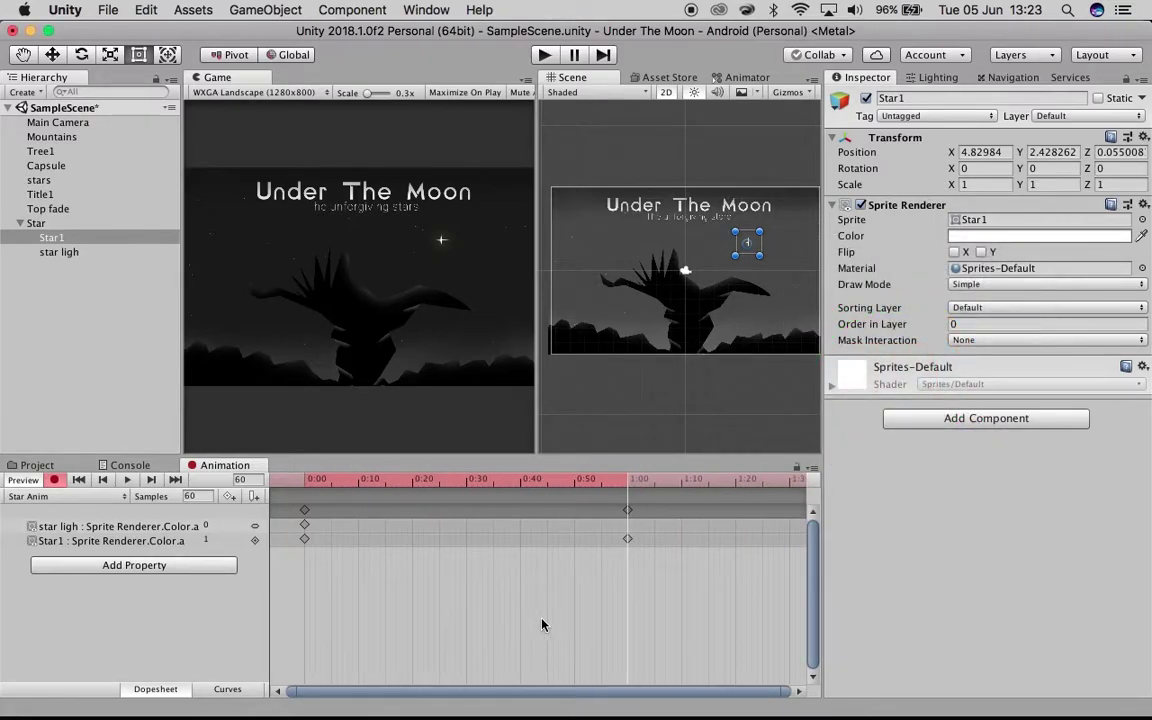
{"action": "left_click", "coordinate": [121, 251]}
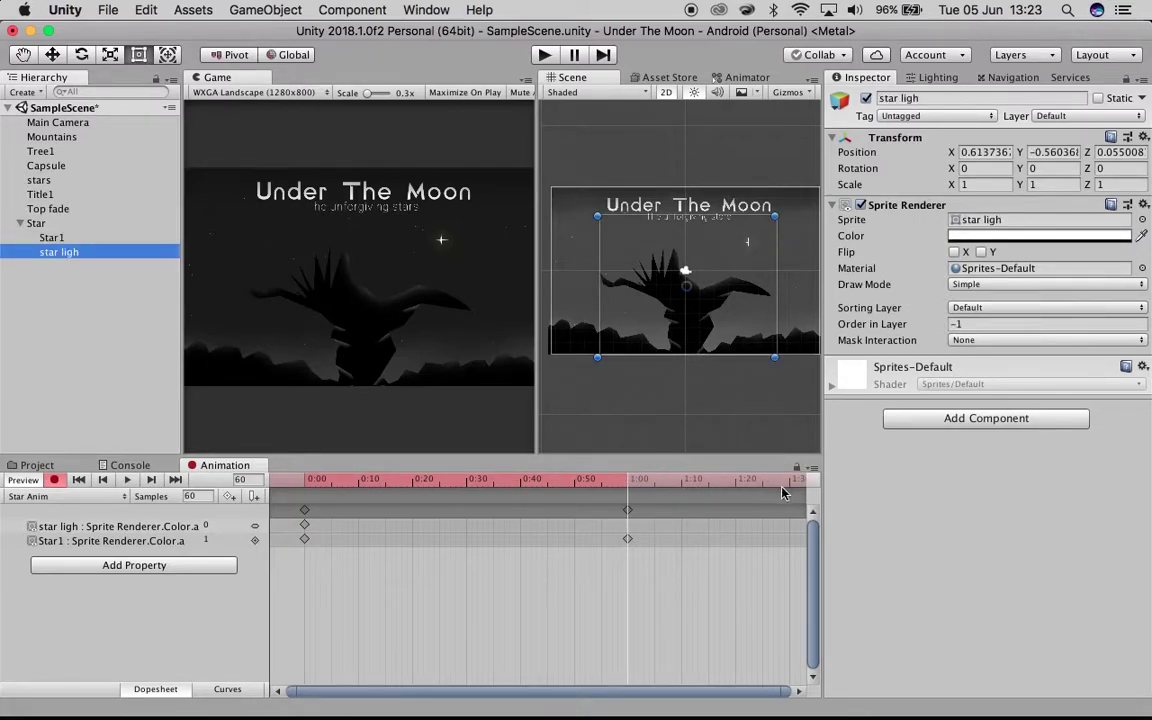
{"action": "left_click", "coordinate": [465, 481]}
{"action": "left_click", "coordinate": [1006, 237]}
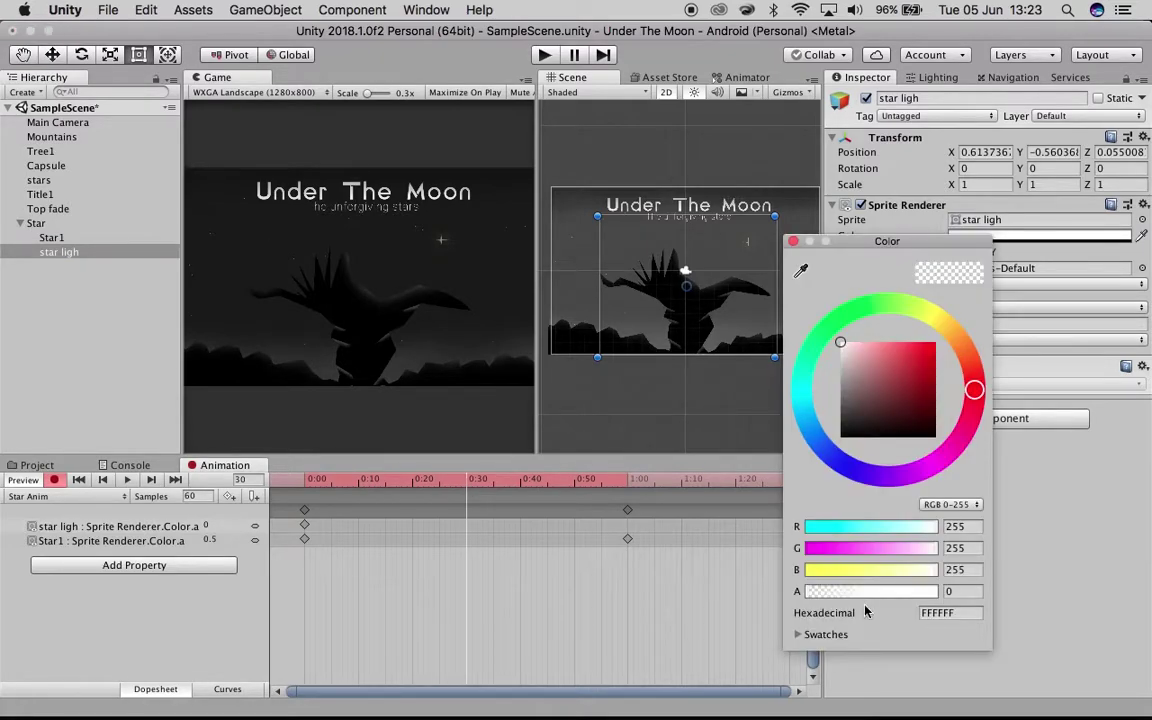
{"action": "left_click_drag", "start_coordinate": [797, 591], "coordinate": [717, 584]}
{"action": "left_click", "coordinate": [714, 216]}
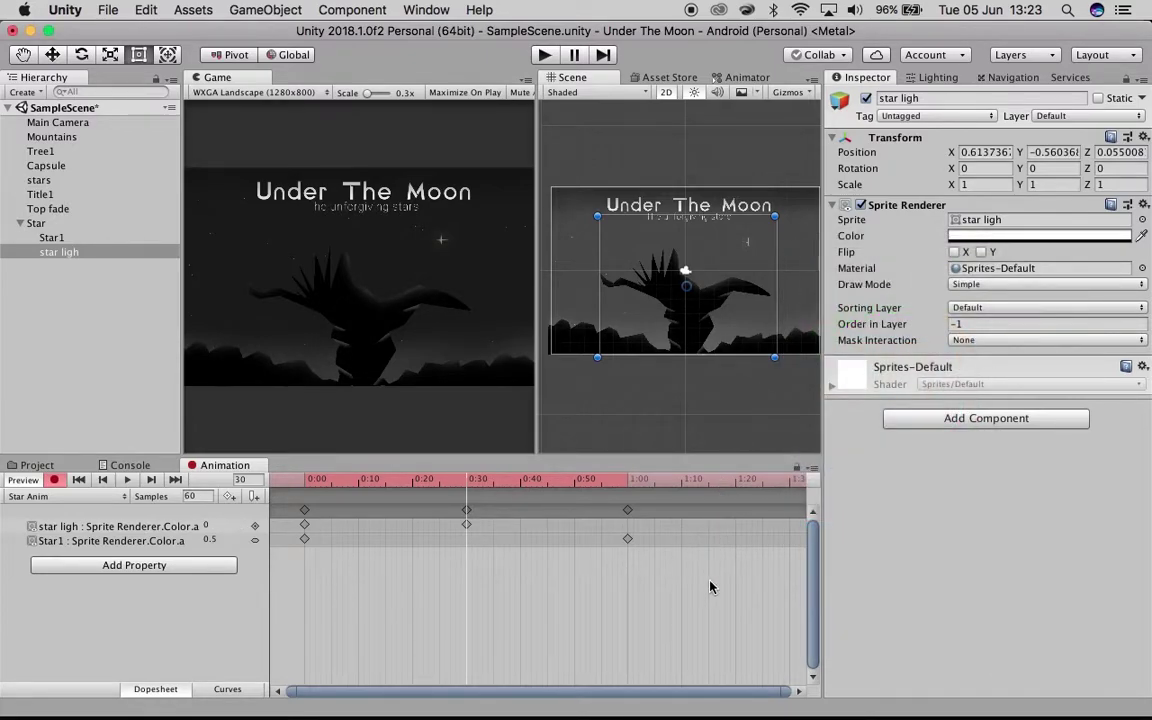
- Key star ligh's colour alpha at 255 at 1:30 in Star Anim
{"action": "scroll", "coordinate": [710, 582], "scroll_direction": "down", "scroll_amount": 3}
{"action": "left_click", "coordinate": [731, 480]}
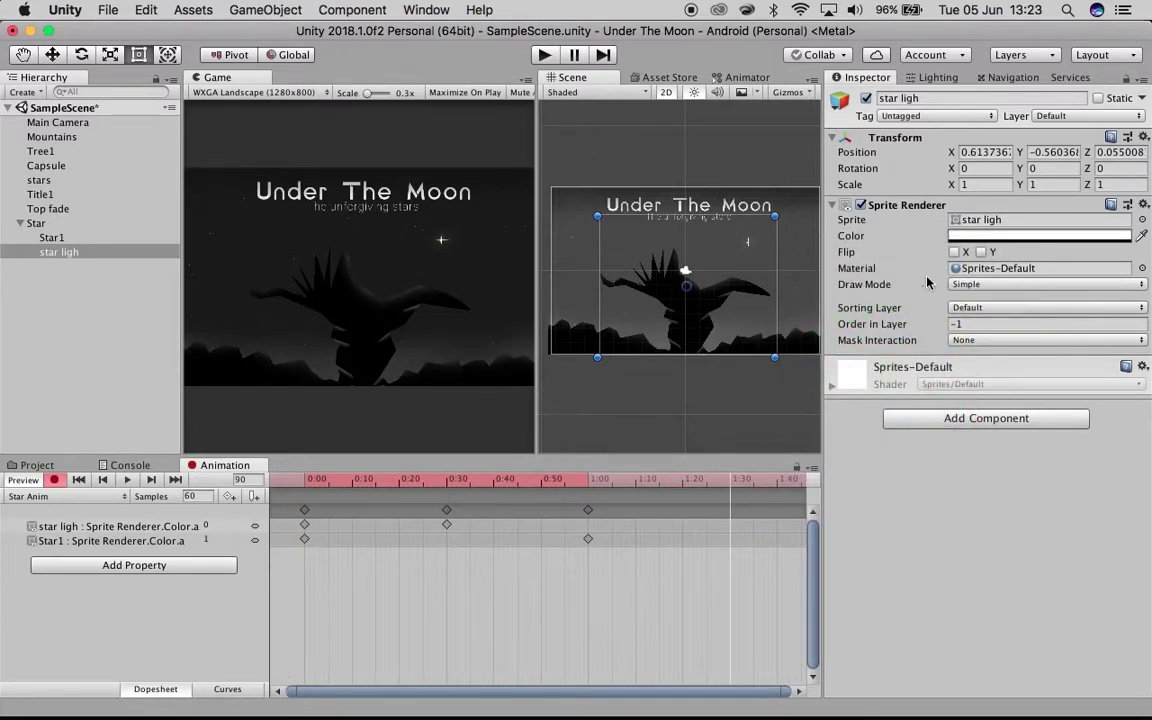
{"action": "left_click", "coordinate": [977, 236]}
{"action": "left_click", "coordinate": [955, 591]}
{"action": "type", "text": "255"}
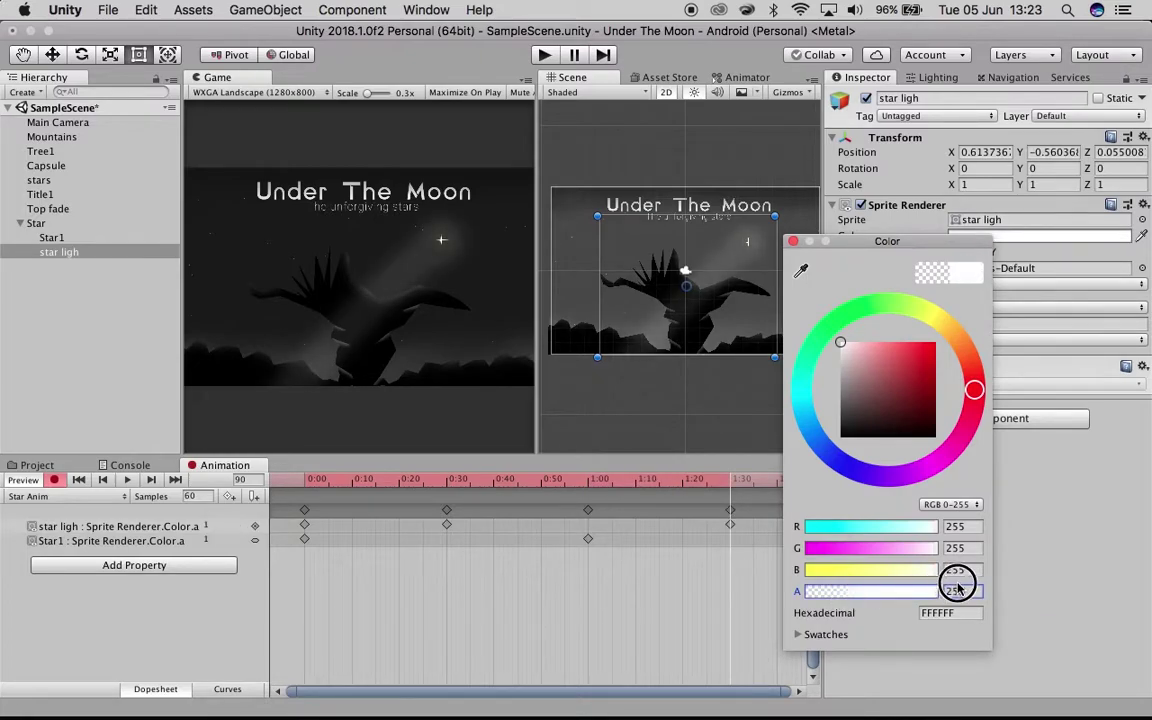
{"action": "left_click", "coordinate": [715, 220]}
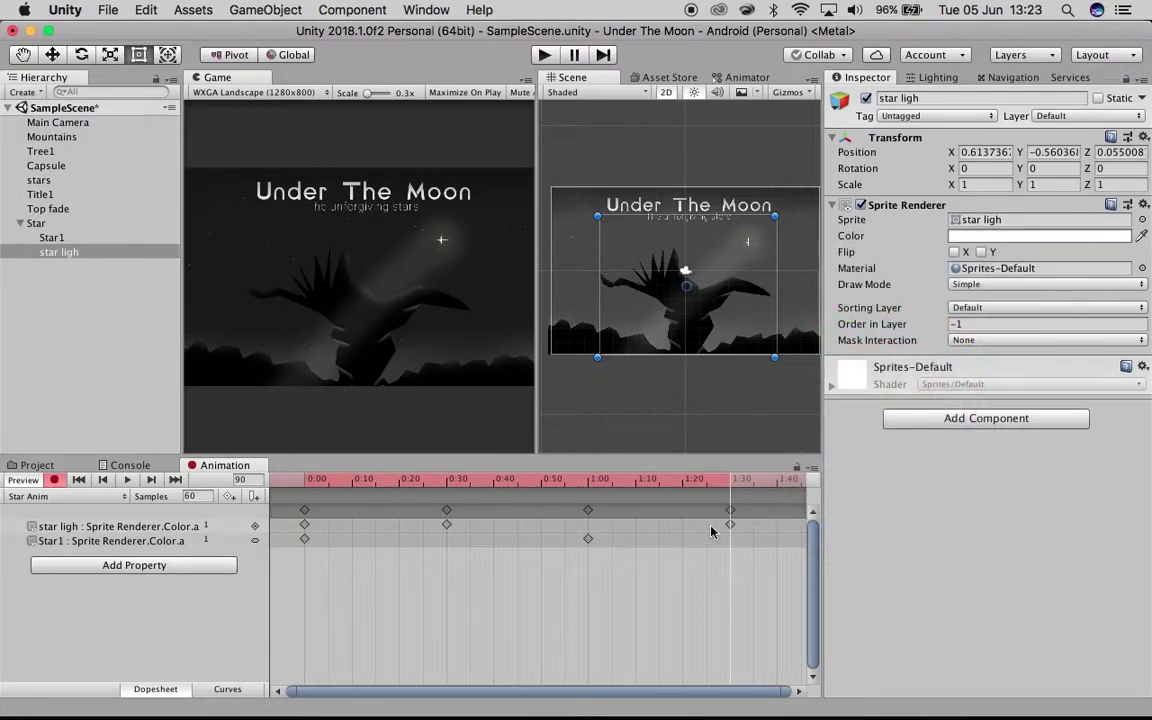
- Preview Star Anim from the first frame and return the playhead to the start
{"action": "left_click_drag", "start_coordinate": [689, 479], "coordinate": [304, 479]}
{"action": "left_click", "coordinate": [131, 480]}
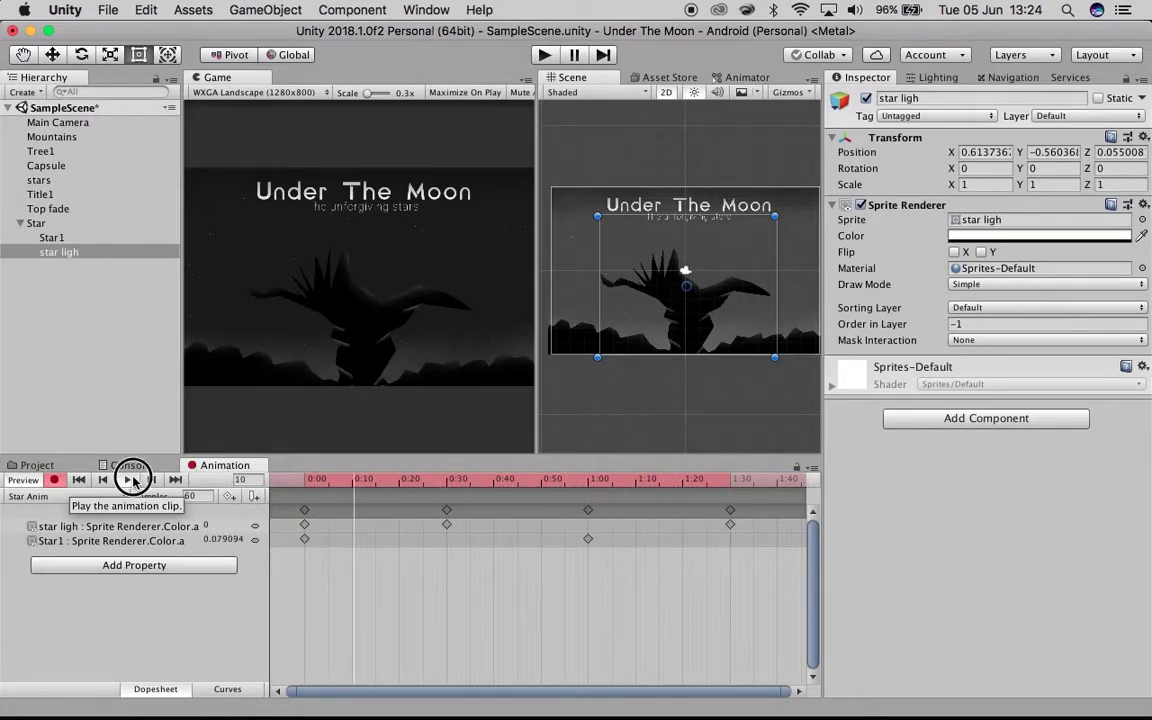
{"action": "left_click", "coordinate": [79, 480]}
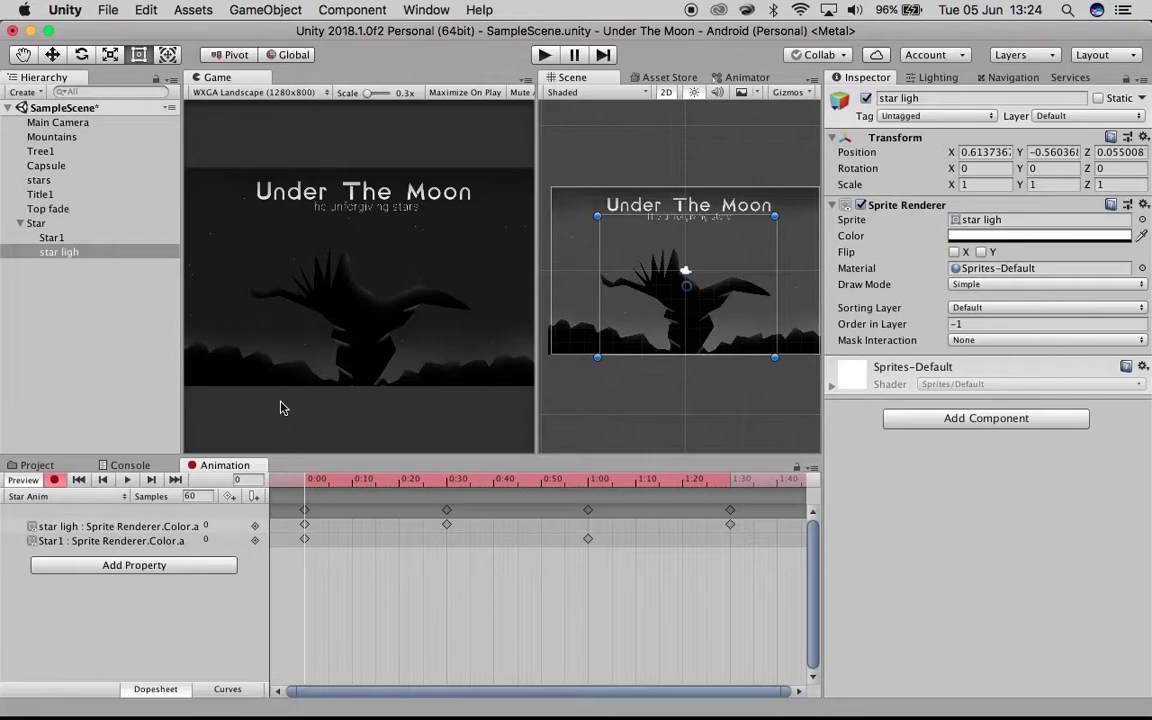
- Collapse the Star group and create an animation clip named Title Anim for Title1 in Assets
{"action": "left_click", "coordinate": [26, 222]}
{"action": "left_click", "coordinate": [20, 223]}
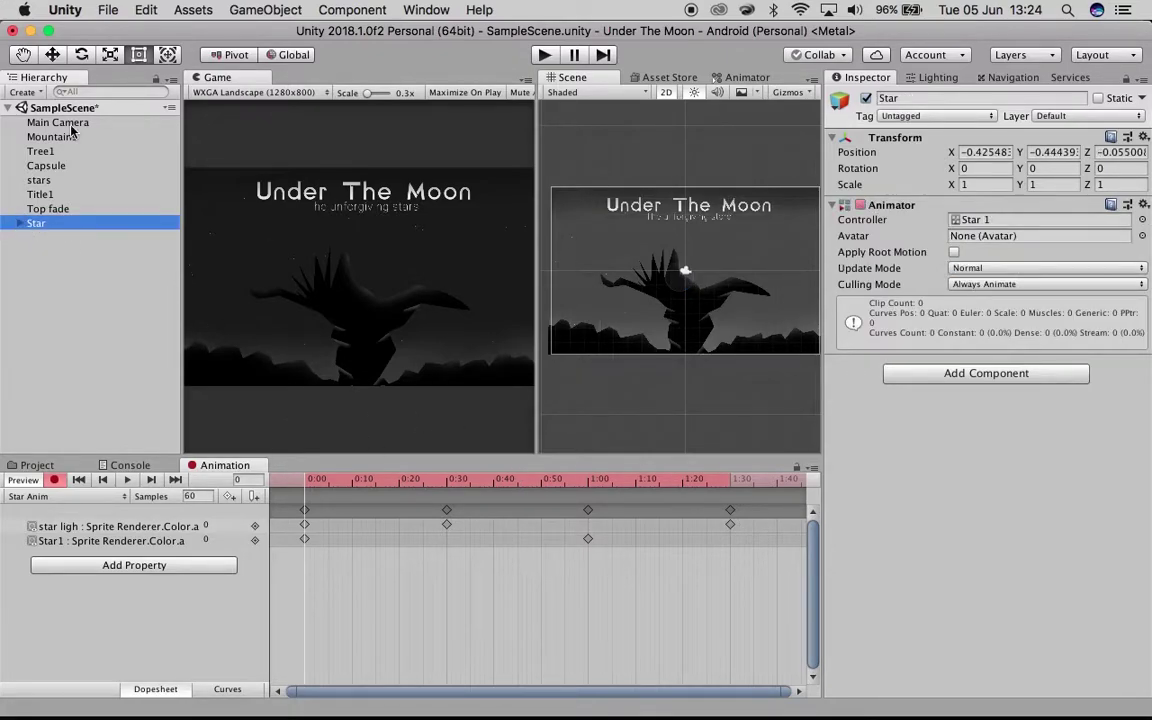
{"action": "left_click", "coordinate": [40, 194]}
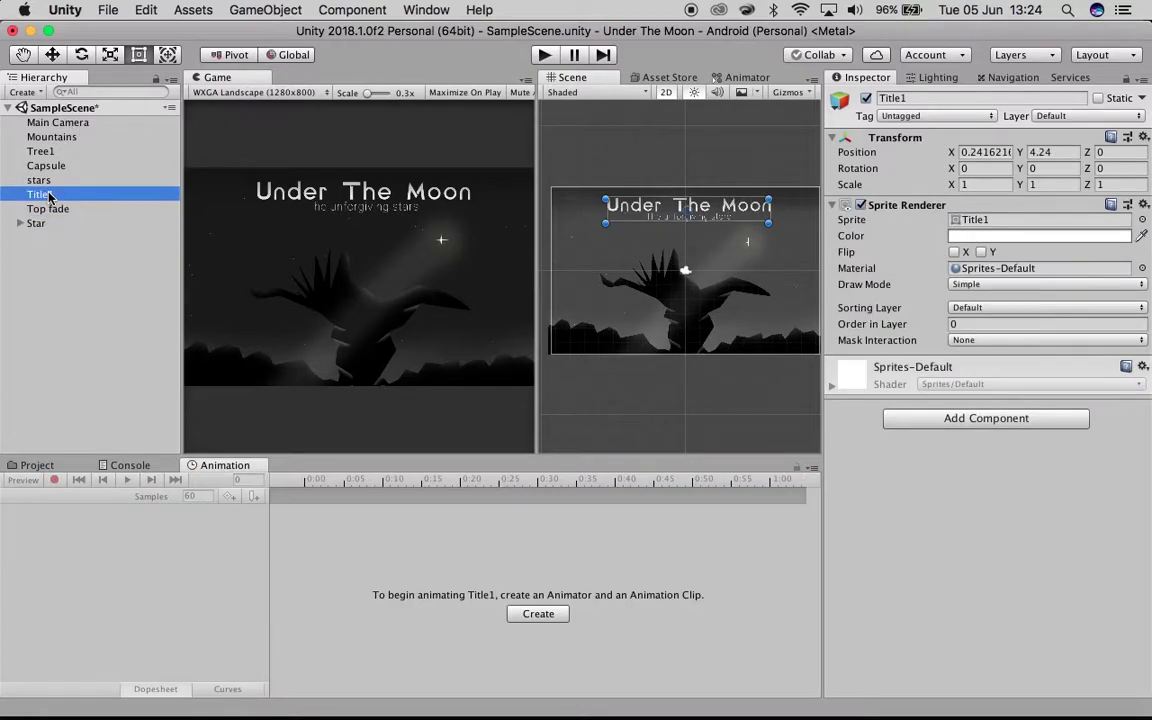
{"action": "left_click", "coordinate": [538, 613]}
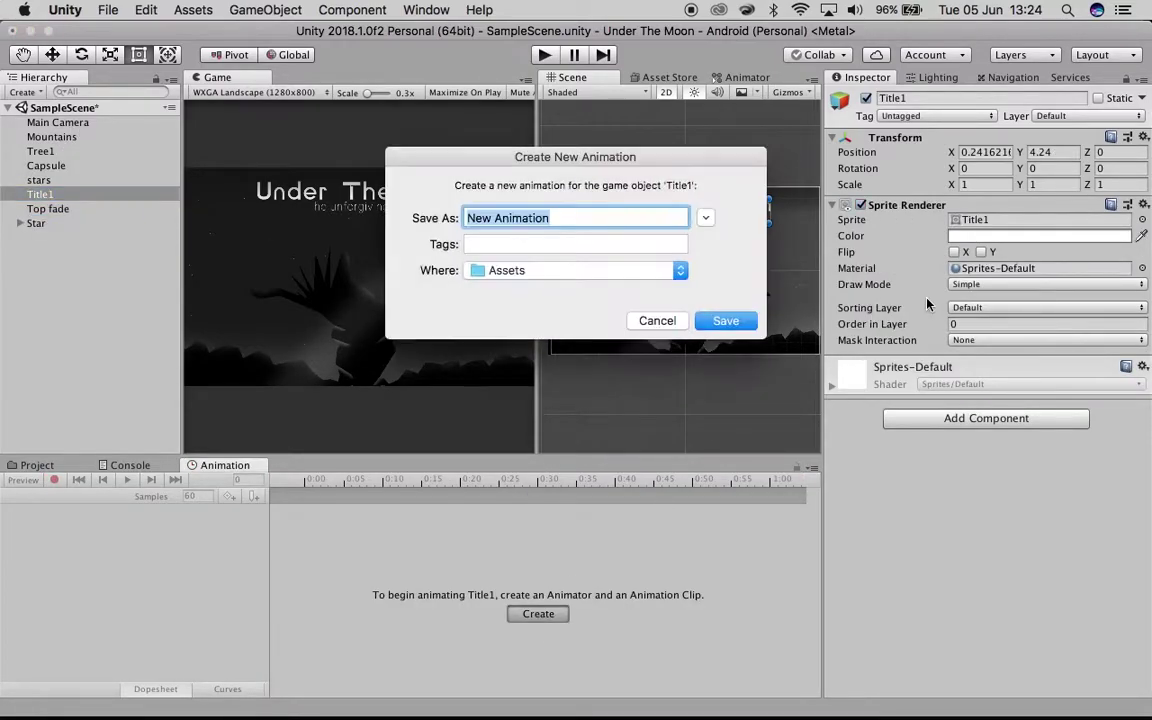
{"action": "type", "text": "Title Anim"}
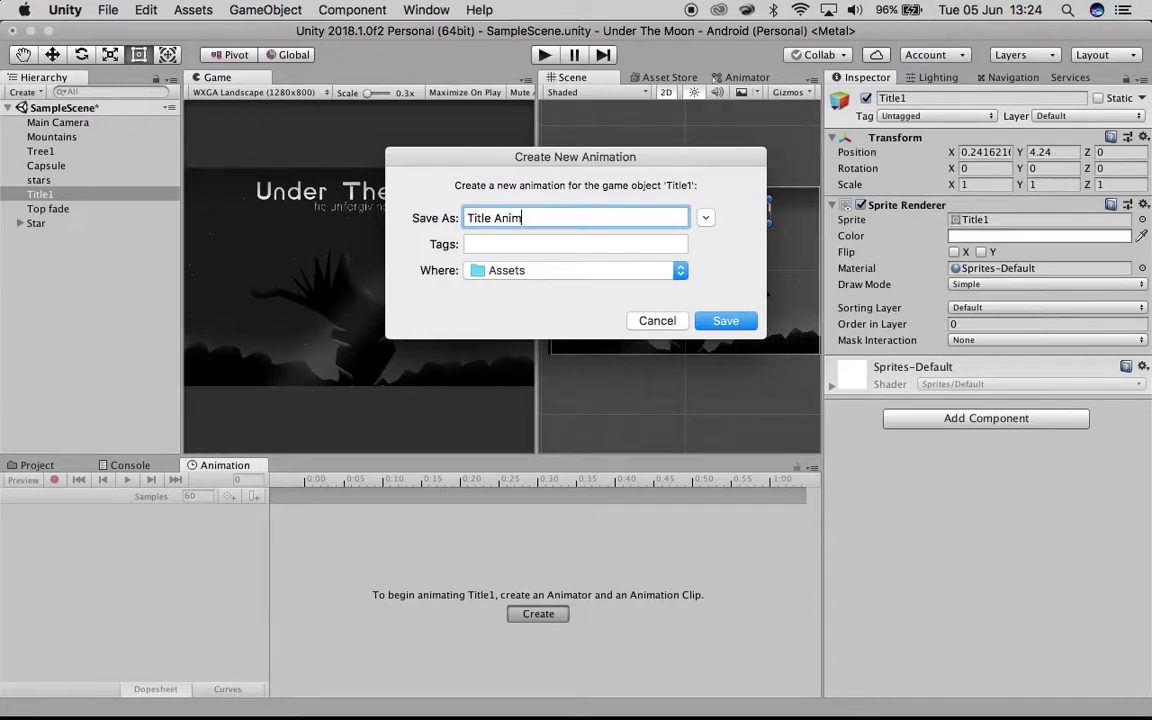
{"action": "key", "text": "Return"}
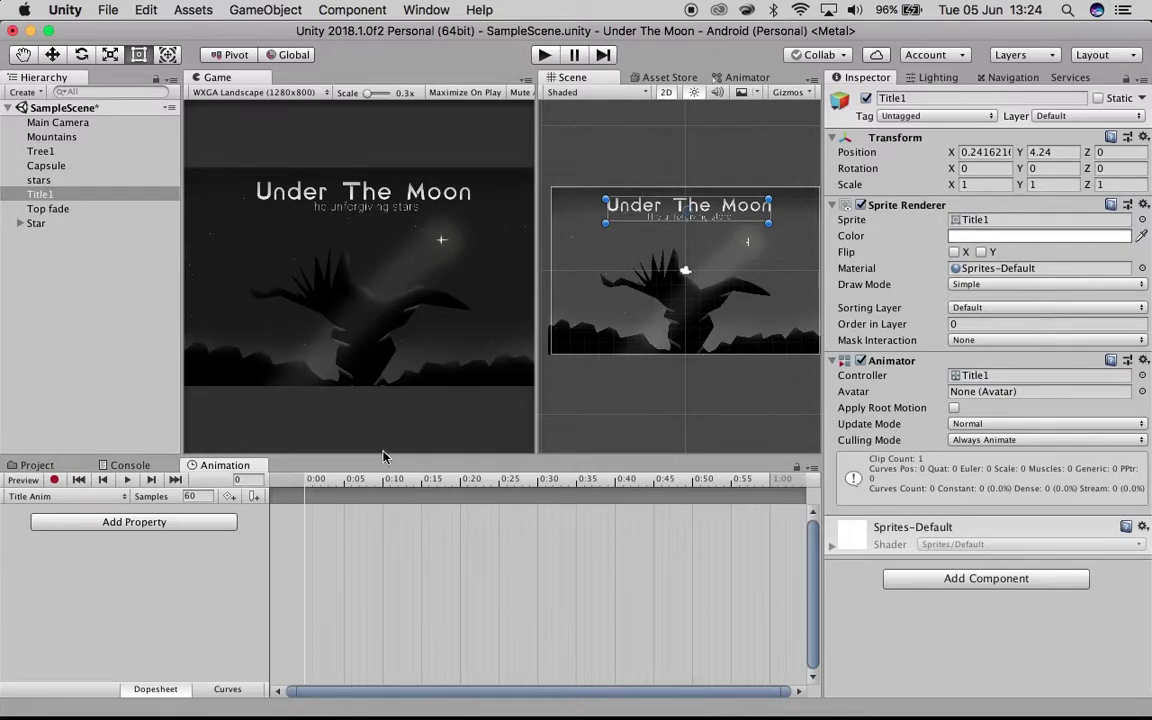
- Start recording Title Anim, copy Title1's Y position, and key Title1 above the camera frame at Y 8.63 on the first frame
{"action": "left_click", "coordinate": [54, 480]}
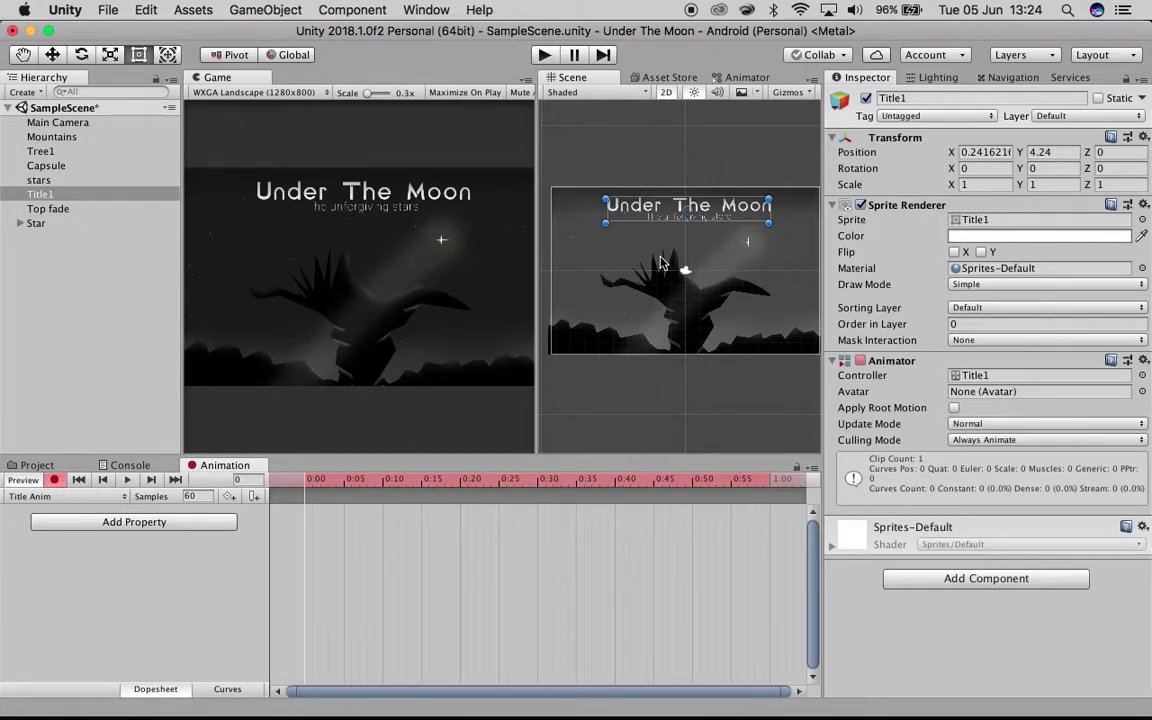
{"action": "key", "text": "w"}
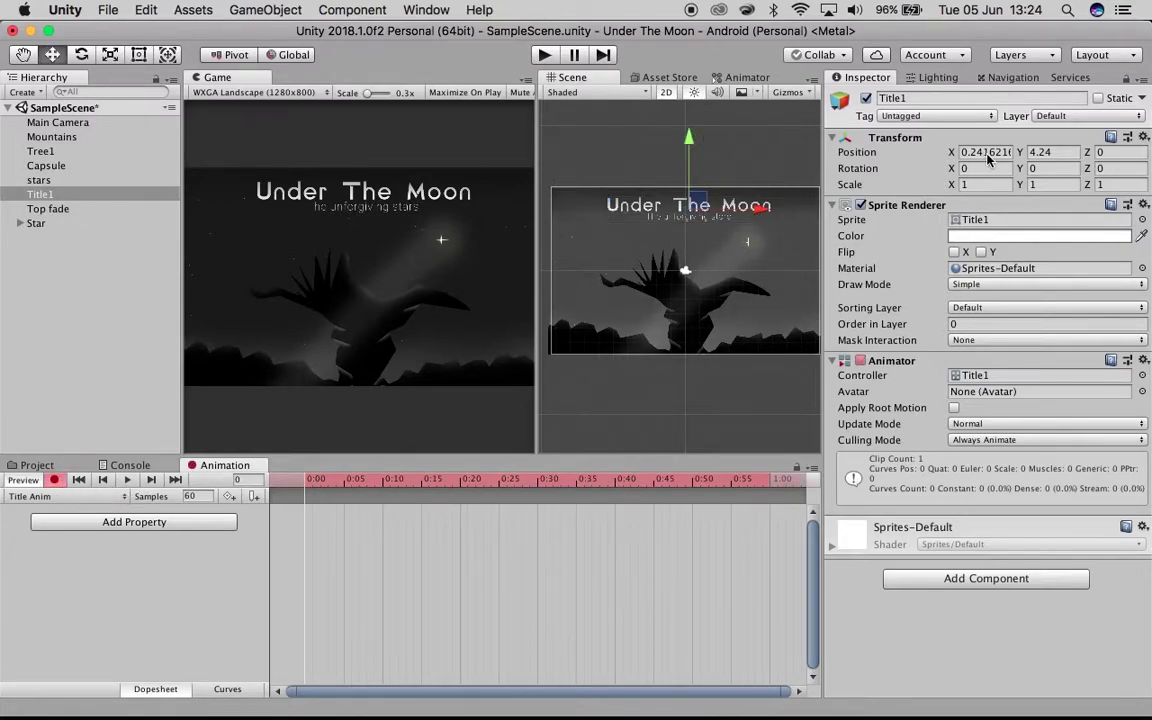
{"action": "left_click", "coordinate": [1040, 152]}
{"action": "key", "text": "super+c"}
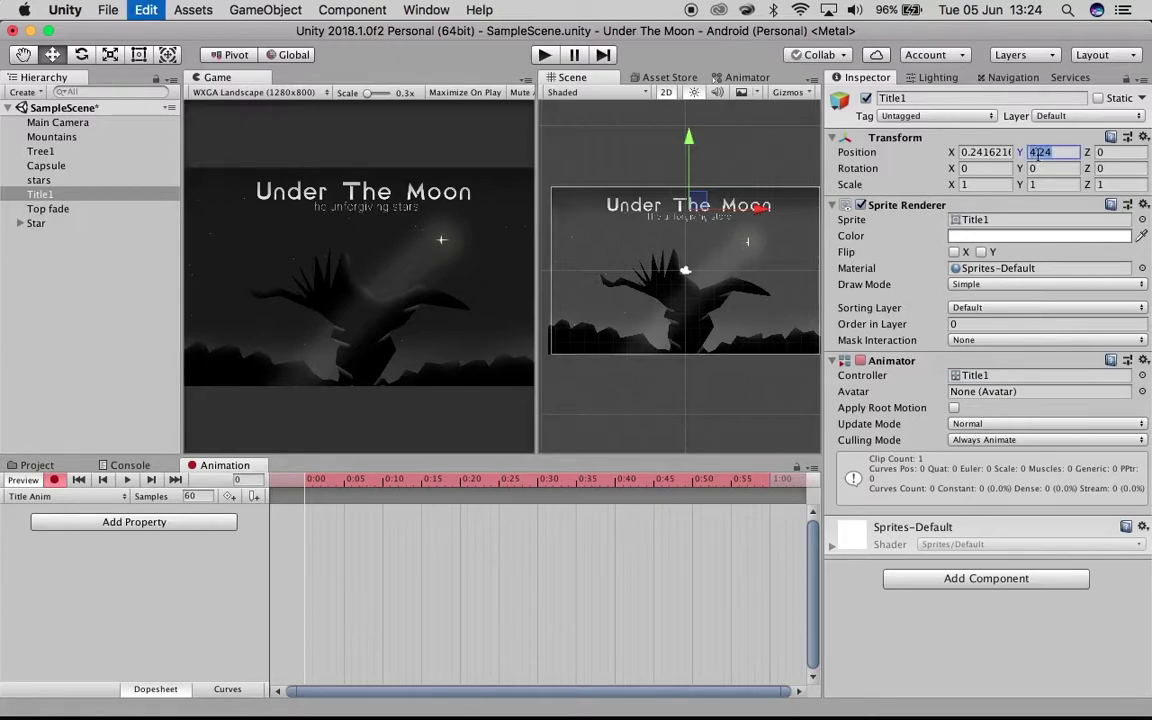
{"action": "left_click_drag", "start_coordinate": [684, 141], "coordinate": [688, 77]}
- Key Title1's Y position at 4.24 at 2:00 in Title Anim
{"action": "scroll", "coordinate": [687, 516], "scroll_direction": "down", "scroll_amount": 2}
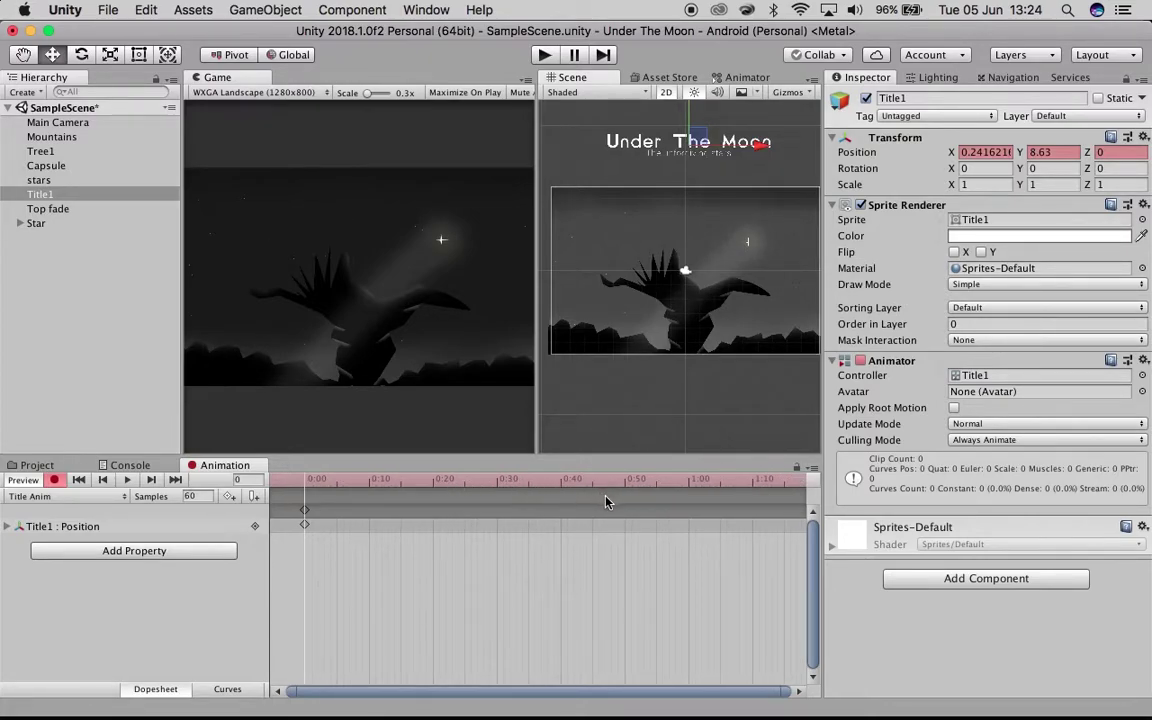
{"action": "scroll", "coordinate": [661, 593], "scroll_direction": "down", "scroll_amount": 5}
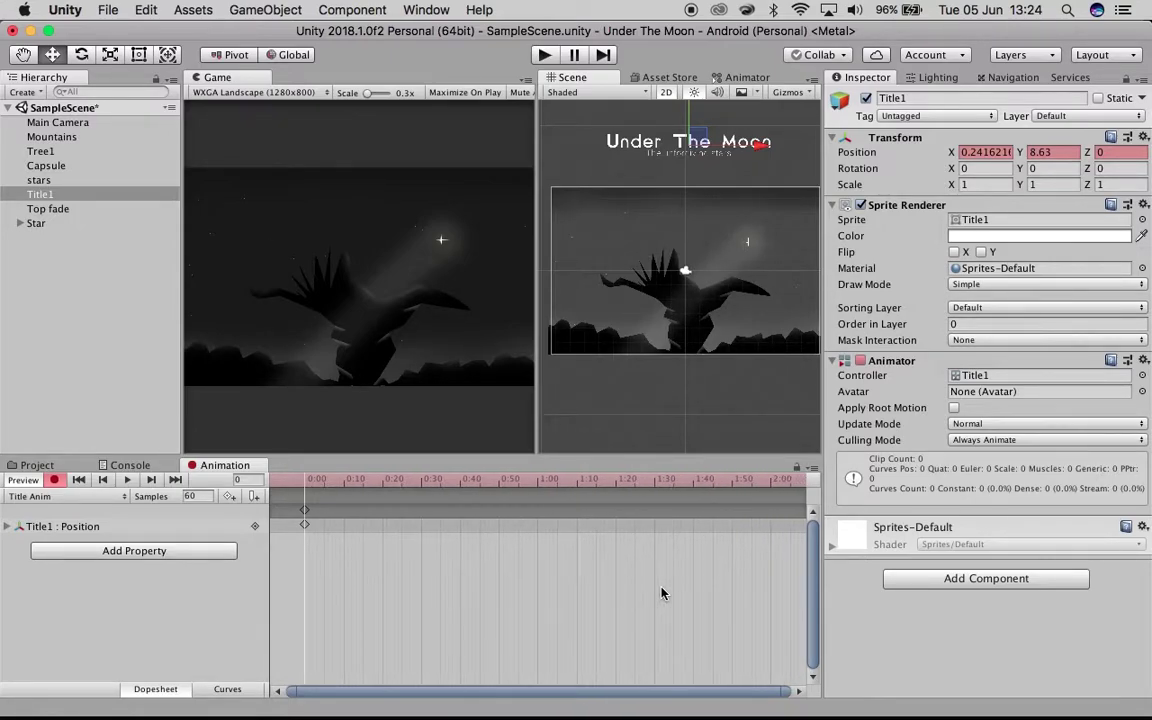
{"action": "left_click", "coordinate": [755, 487]}
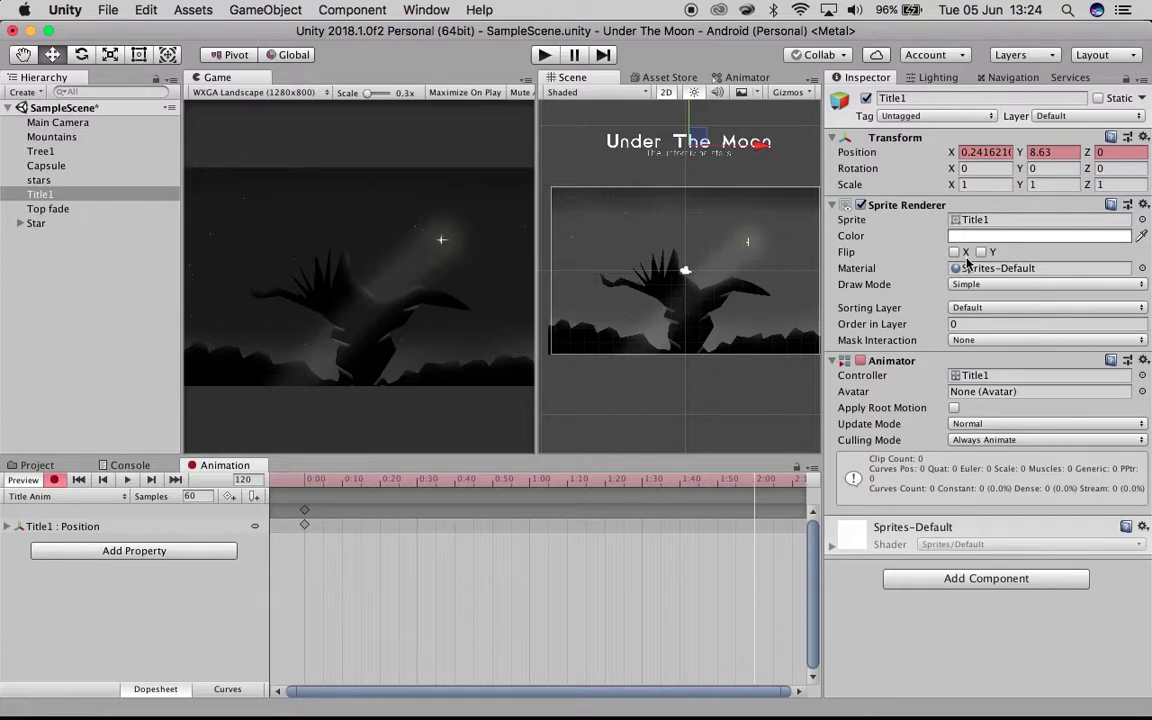
{"action": "left_click", "coordinate": [1070, 152]}
{"action": "type", "text": "4.24"}
- Preview Title Anim from the start, and run the scene in play mode to check the star and title animations
{"action": "left_click_drag", "start_coordinate": [427, 487], "coordinate": [296, 481]}
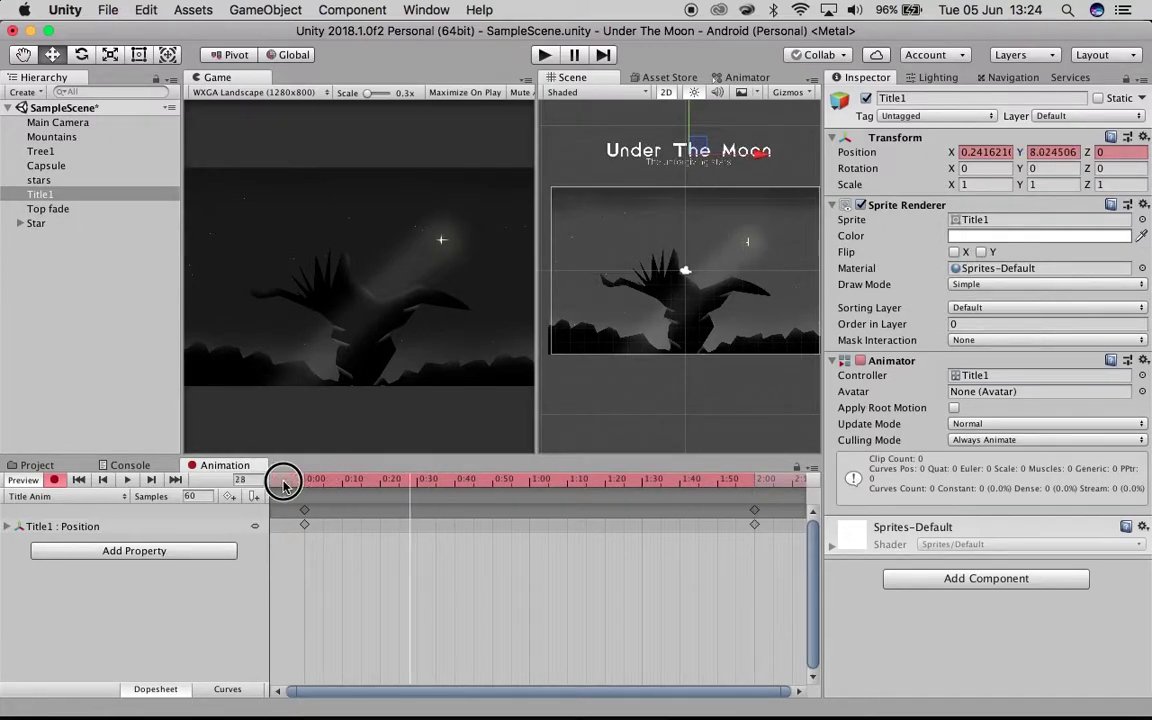
{"action": "left_click", "coordinate": [131, 480]}
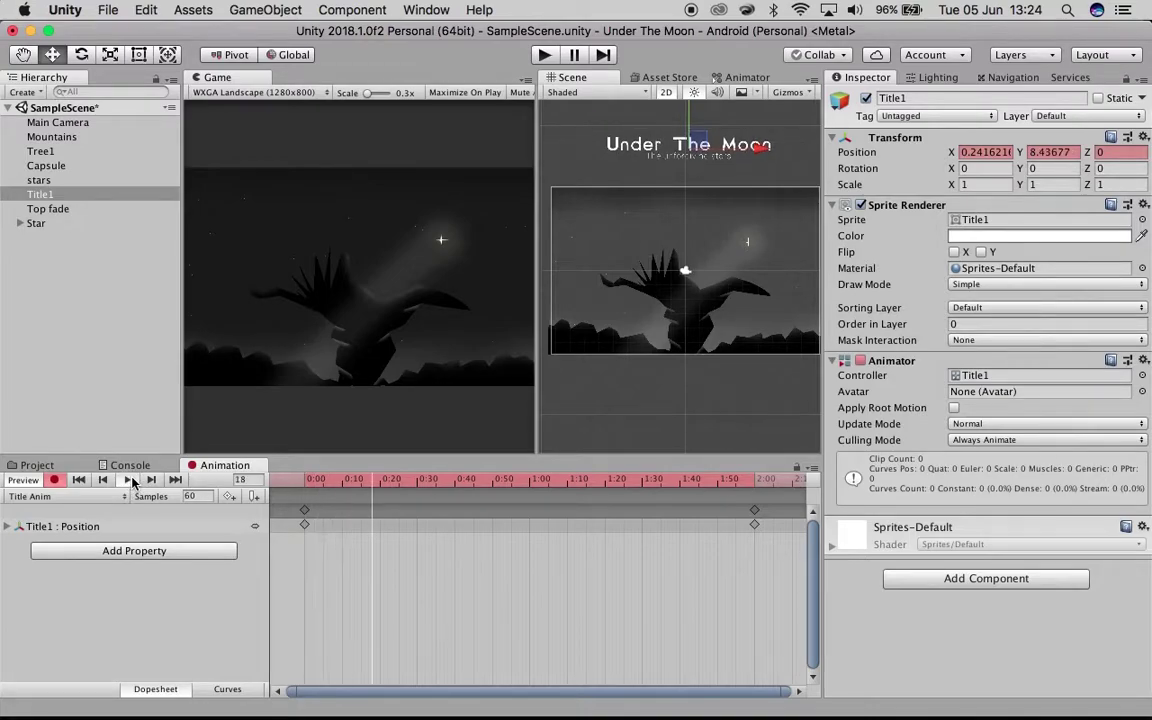
{"action": "left_click", "coordinate": [129, 480]}
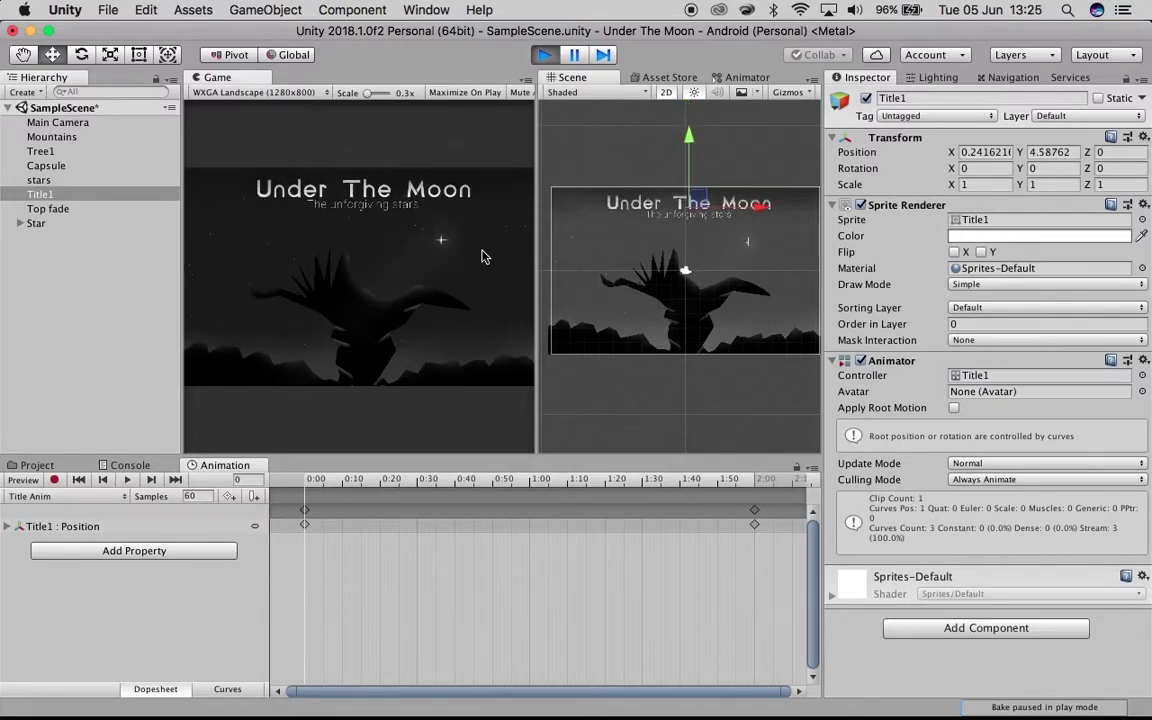
{"action": "left_click", "coordinate": [544, 55]}
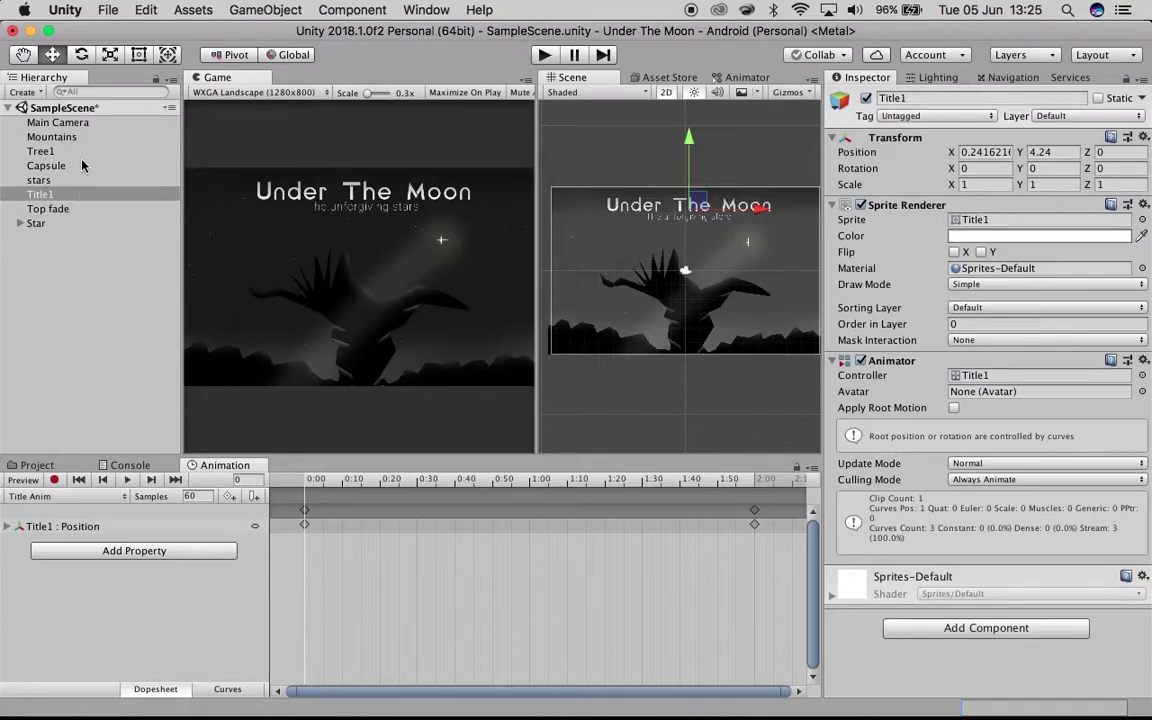
- Move the Top fade sprite slightly upward to Y 4.97 and test the scene in play mode
{"action": "left_click", "coordinate": [62, 208]}
{"action": "left_click_drag", "start_coordinate": [690, 132], "coordinate": [694, 127]}
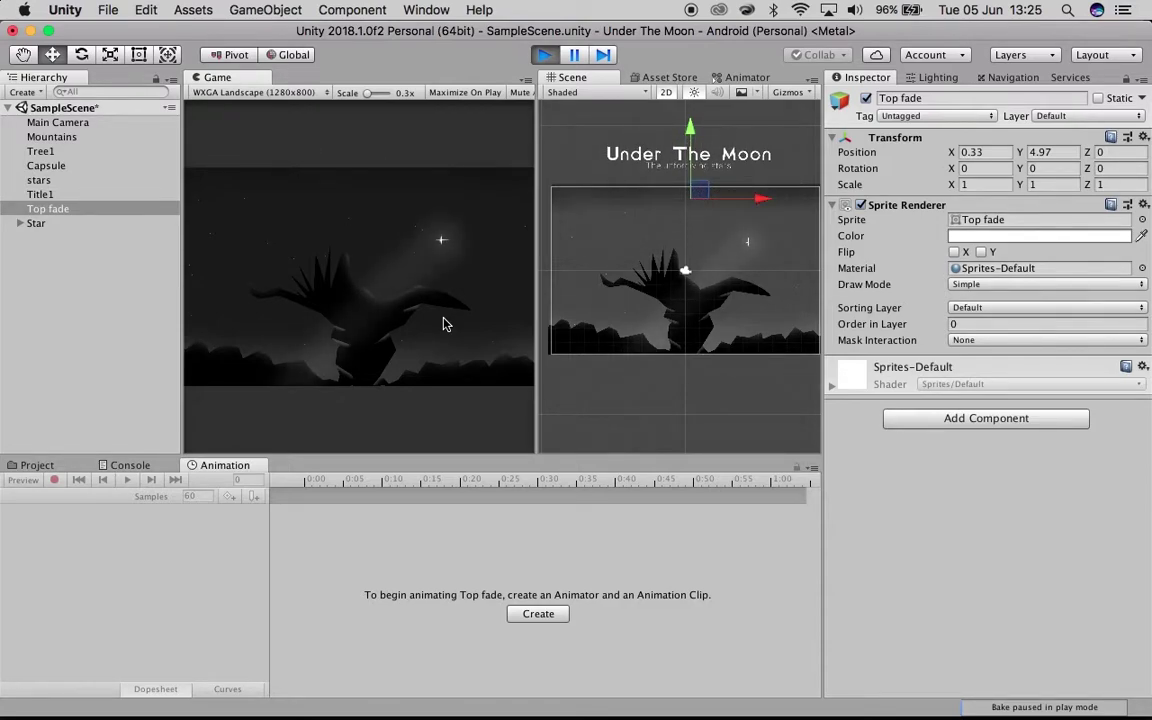
{"action": "left_click", "coordinate": [544, 55]}
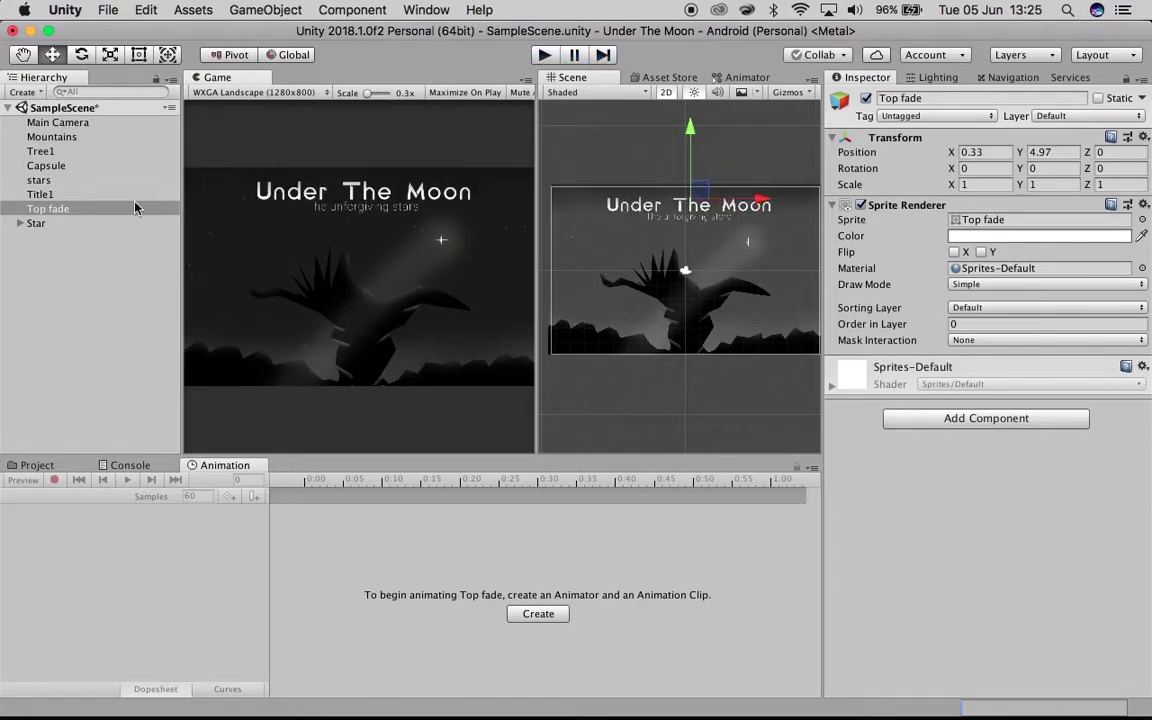
- Turn off Loop Time for the Star Anim and Title Anim clips
{"action": "left_click", "coordinate": [61, 180]}
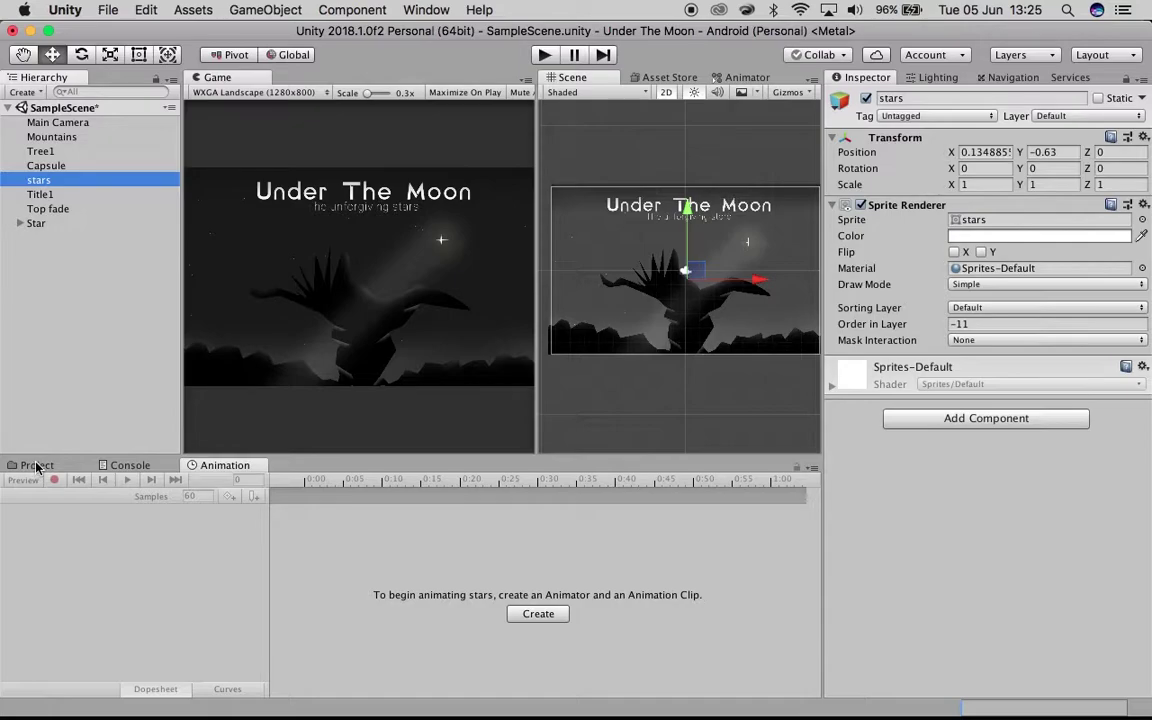
{"action": "left_click", "coordinate": [51, 223]}
{"action": "left_click_drag", "start_coordinate": [496, 545], "coordinate": [995, 203]}
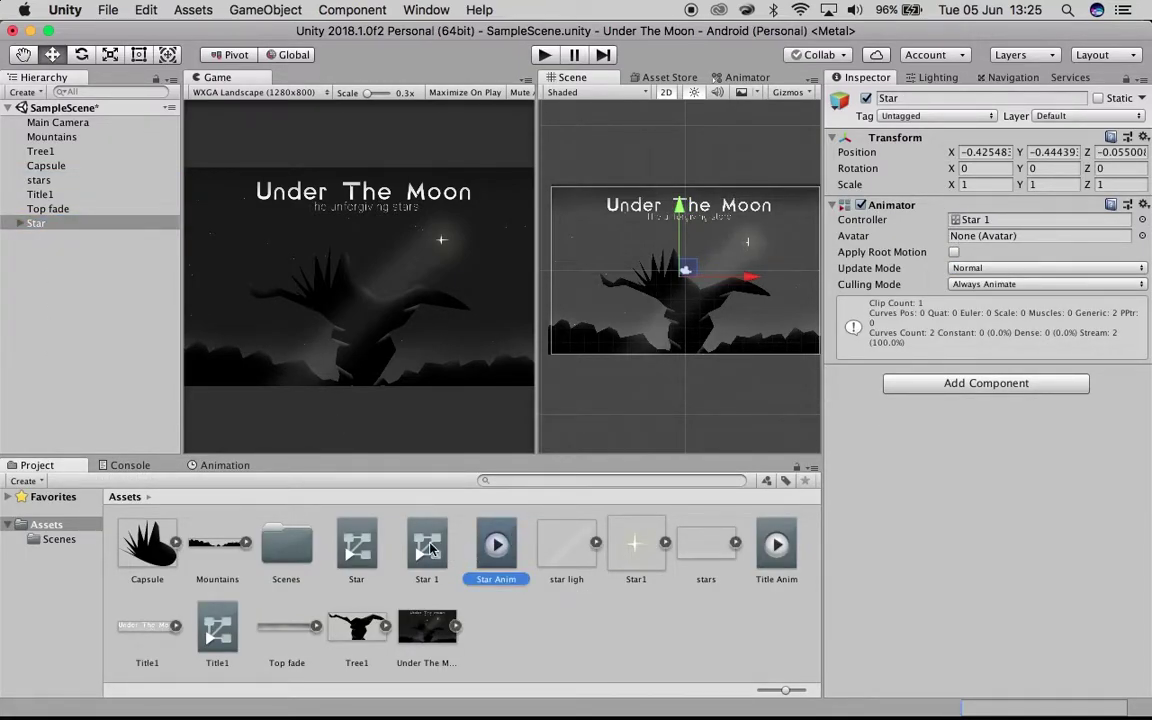
{"action": "left_click", "coordinate": [428, 547]}
{"action": "left_click", "coordinate": [483, 557]}
{"action": "left_click", "coordinate": [863, 153]}
{"action": "left_click", "coordinate": [773, 563]}
{"action": "left_click", "coordinate": [862, 153]}
- Run the scene in play mode with the Game view maximized to check both animations, and stop it
{"action": "left_click", "coordinate": [544, 56]}
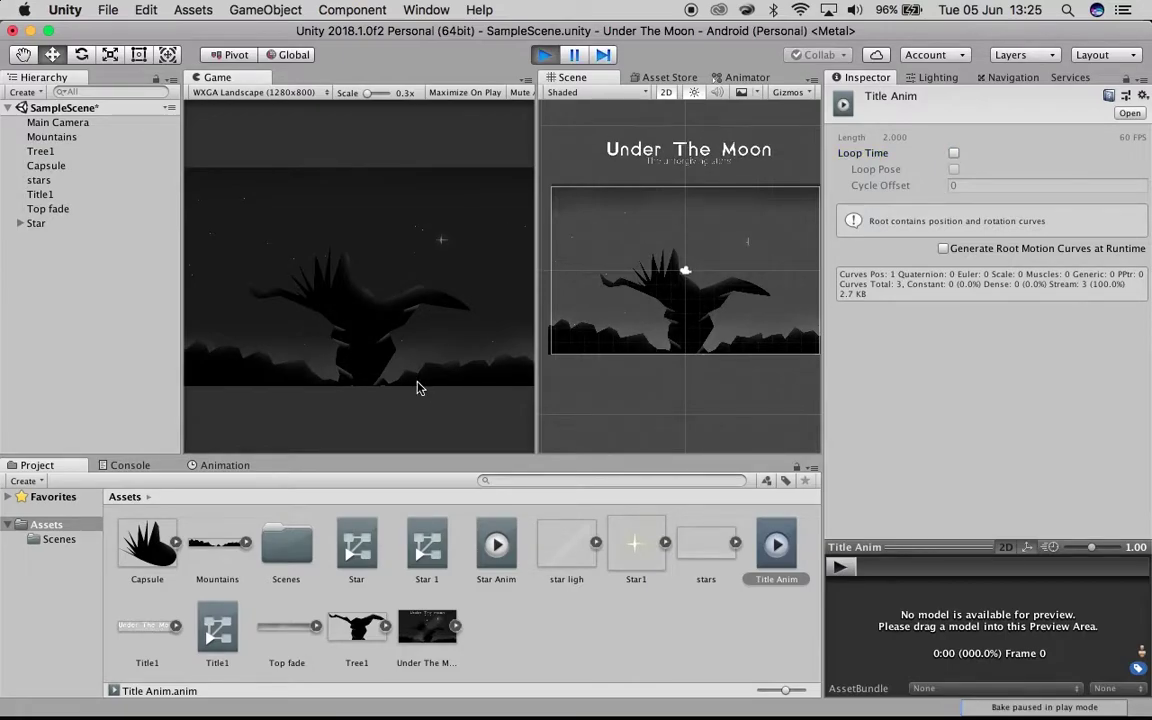
{"action": "key", "text": "shift+space"}
{"action": "left_click", "coordinate": [545, 57]}
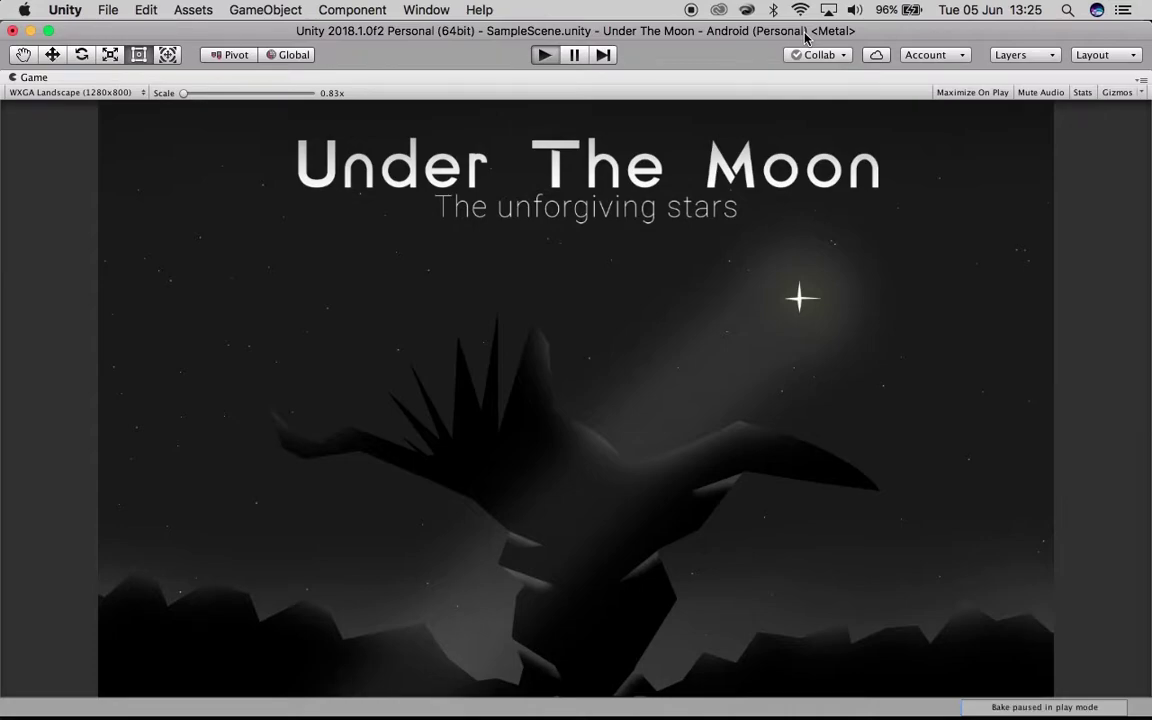
{"action": "left_click", "coordinate": [553, 55]}
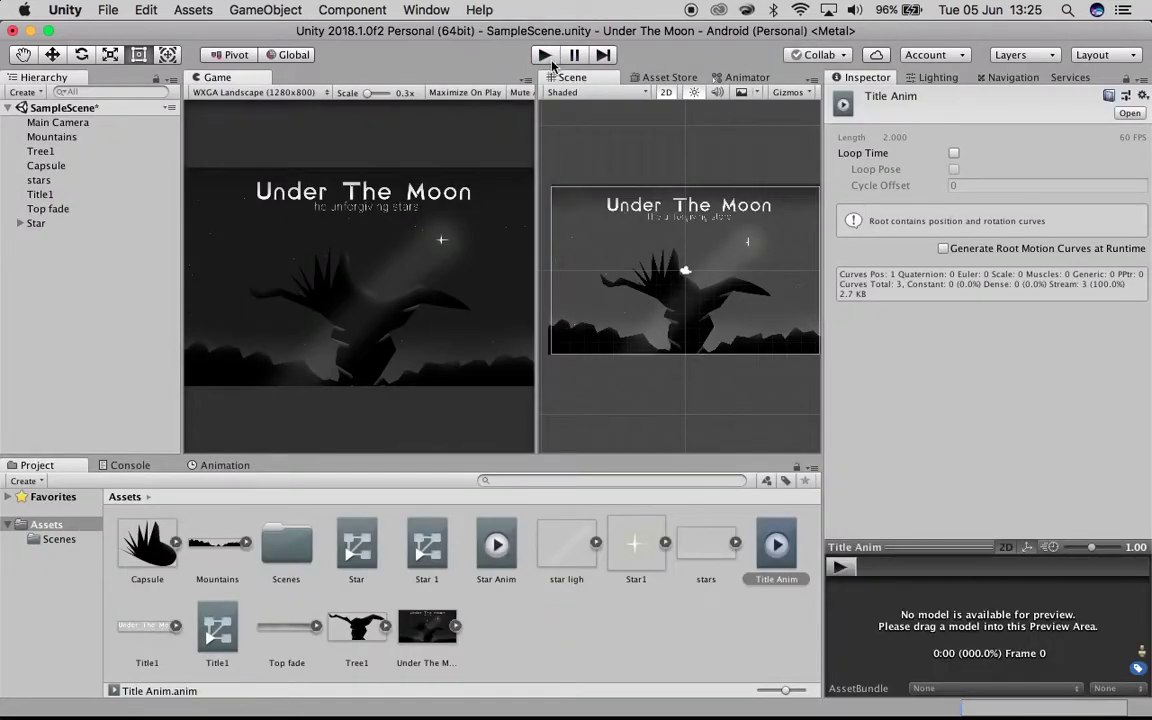
- Set the Main Camera's background to dark blue 141C22 with alpha 29, and check it in the maximized Game view
{"action": "left_click", "coordinate": [58, 122]}
{"action": "left_click", "coordinate": [1040, 236]}
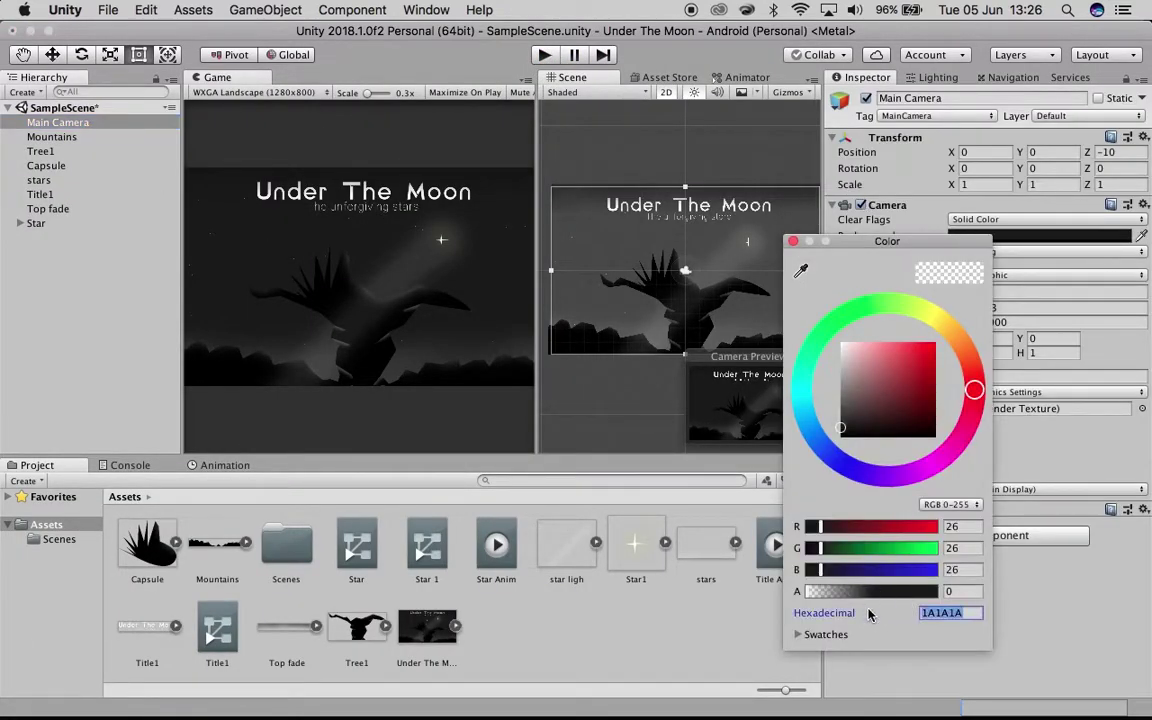
{"action": "left_click", "coordinate": [806, 400]}
{"action": "left_click_drag", "start_coordinate": [842, 428], "coordinate": [967, 374]}
{"action": "left_click_drag", "start_coordinate": [889, 590], "coordinate": [821, 592]}
{"action": "mouse_move", "coordinate": [878, 413]}
{"action": "left_mouse_down"}
{"action": "mouse_move", "coordinate": [850, 414]}
{"action": "mouse_move", "coordinate": [868, 414]}
{"action": "left_mouse_up"}
{"action": "mouse_move", "coordinate": [916, 308]}
{"action": "left_mouse_down"}
{"action": "mouse_move", "coordinate": [856, 321]}
{"action": "mouse_move", "coordinate": [797, 406]}
{"action": "mouse_move", "coordinate": [805, 433]}
{"action": "left_mouse_up"}
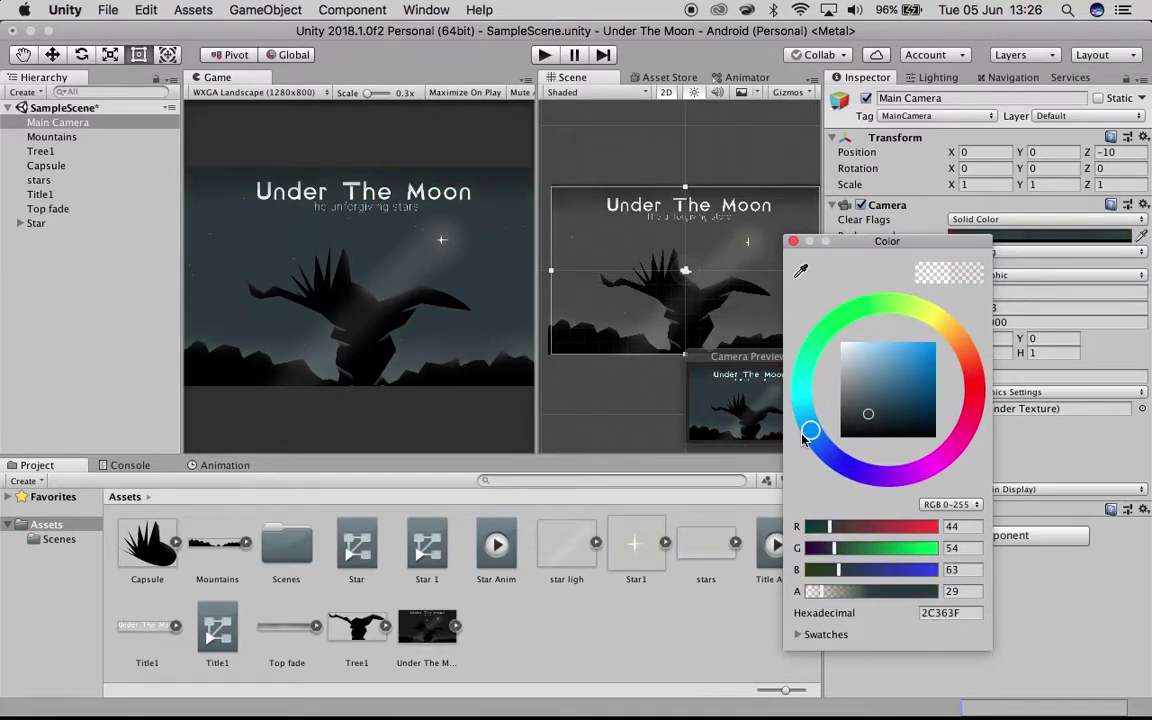
{"action": "left_click_drag", "start_coordinate": [873, 418], "coordinate": [876, 422]}
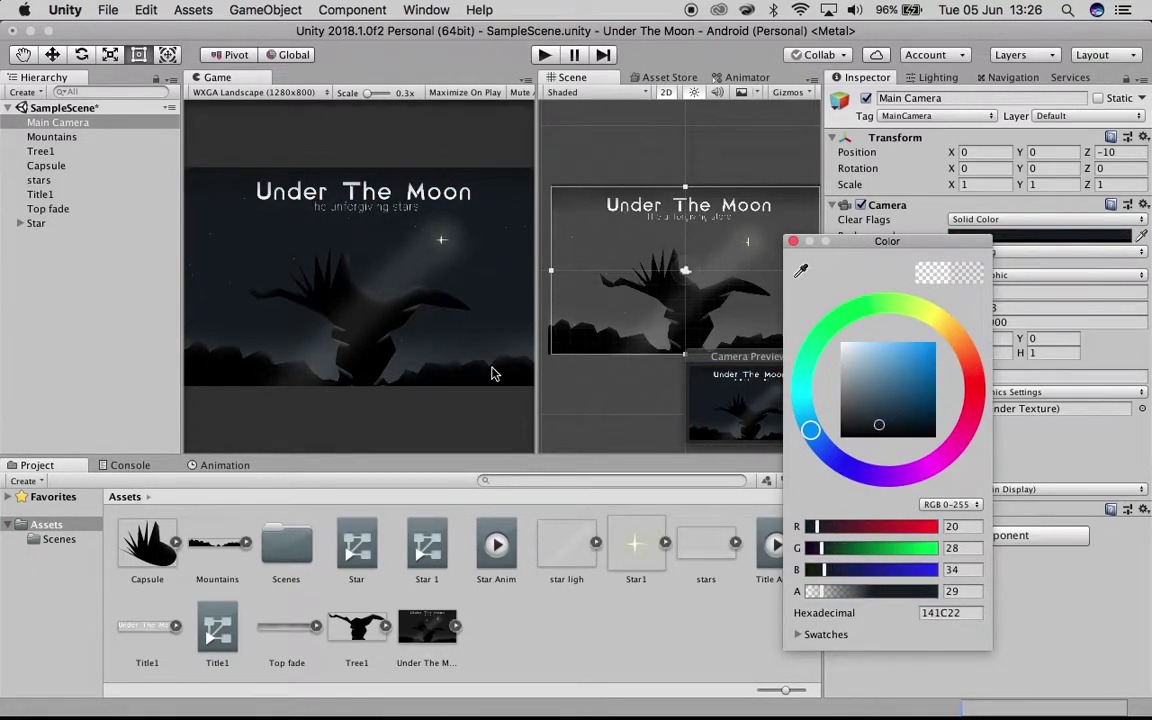
{"action": "key", "text": "shift+space"}
{"action": "key", "text": "shift+space"}
- Tint the star ligh sprite under Star cyan, 00D2FF, and check the light beam in the maximized Game view
{"action": "left_click_drag", "start_coordinate": [55, 195], "coordinate": [36, 223]}
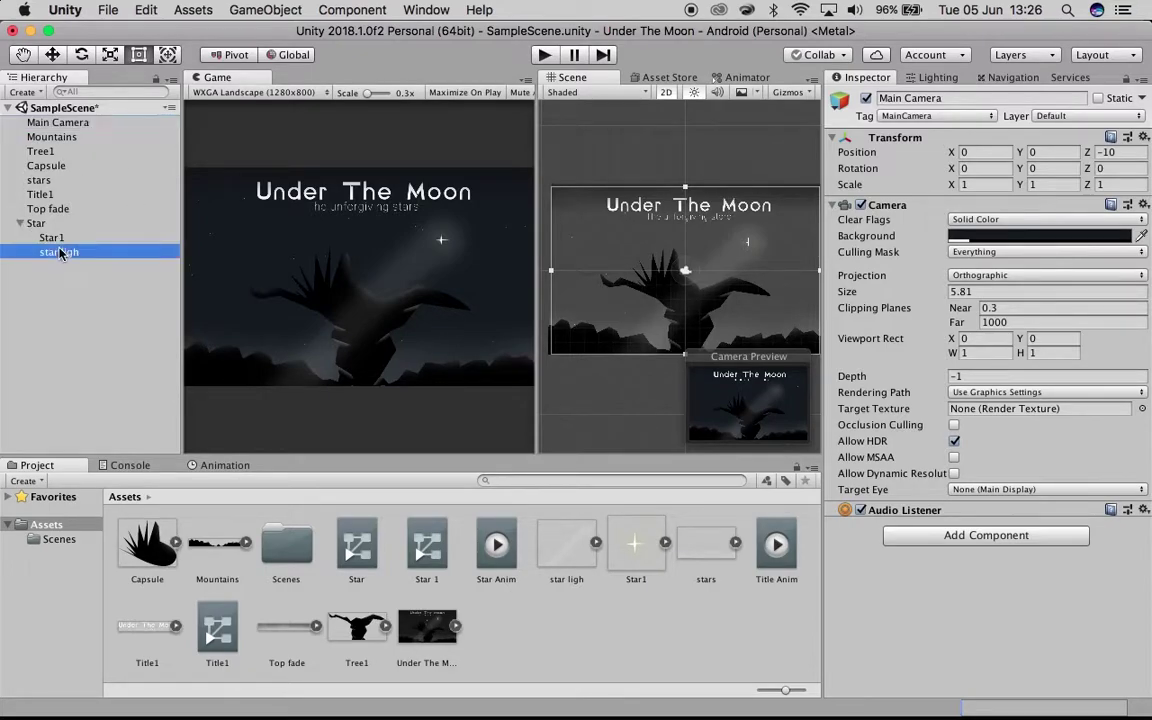
{"action": "left_click", "coordinate": [1040, 235]}
{"action": "left_click_drag", "start_coordinate": [903, 378], "coordinate": [933, 343]}
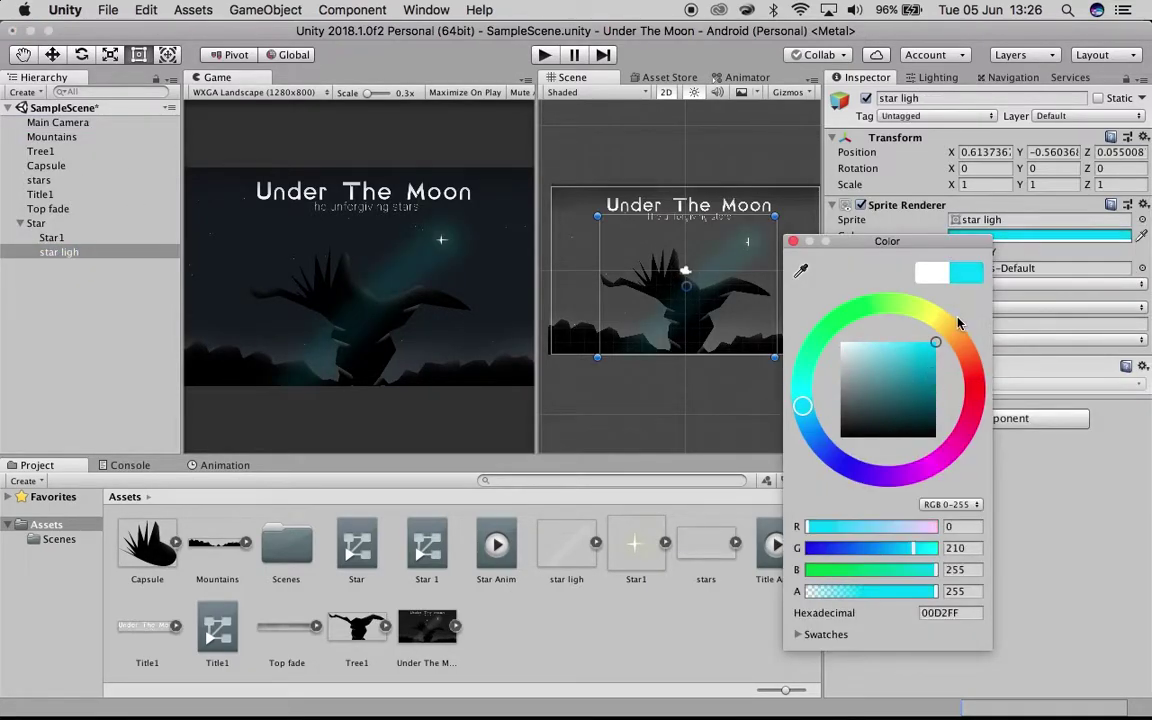
{"action": "left_click", "coordinate": [532, 236]}
{"action": "key", "text": "shift+space"}
{"action": "key", "text": "shift+space"}
{"action": "key", "text": "shift+space"}
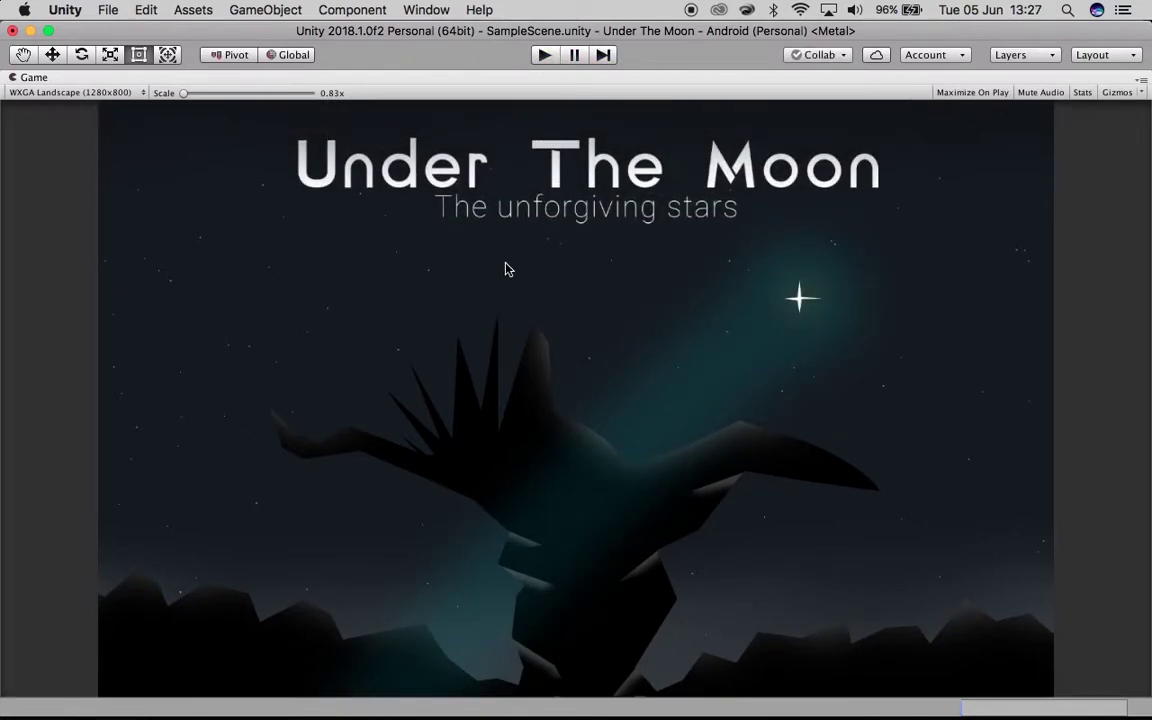
{"action": "key", "text": "shift+space"}
- Switch to Photoshop and examine the original Under The Moon.psd artwork, with the surrounding interface hidden, for comparison with the Unity scene
{"action": "left_click", "coordinate": [640, 684]}
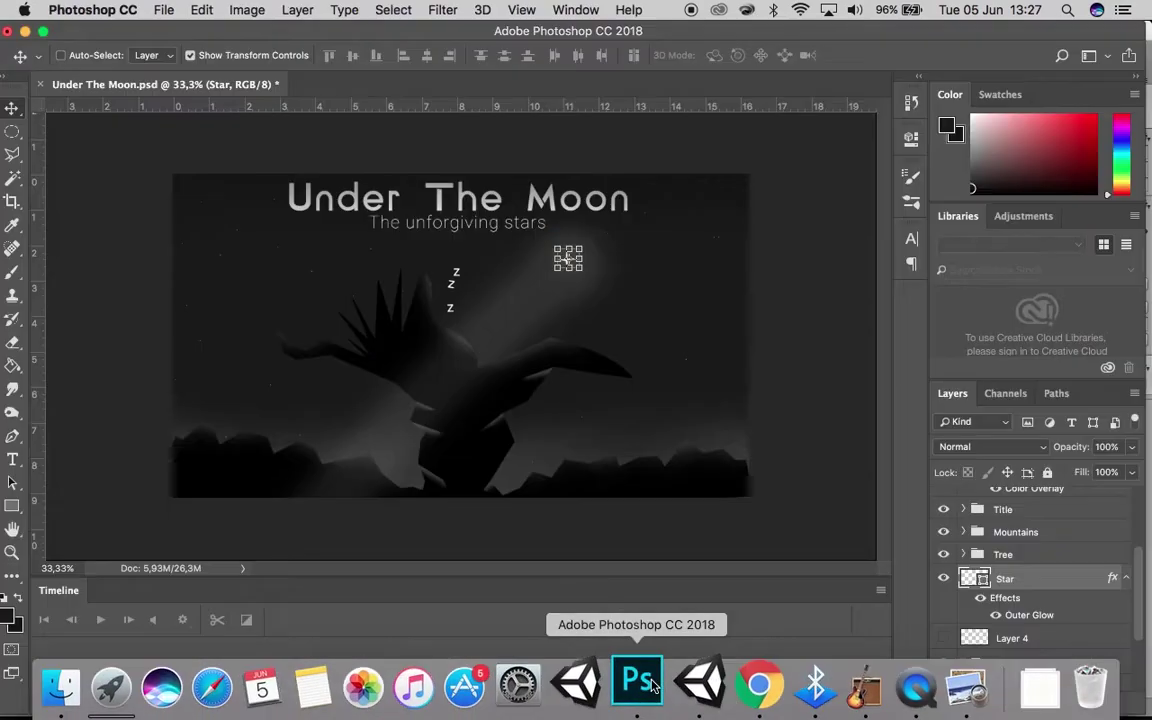
{"action": "key", "text": "Tab"}
{"action": "key", "text": "super+plus"}
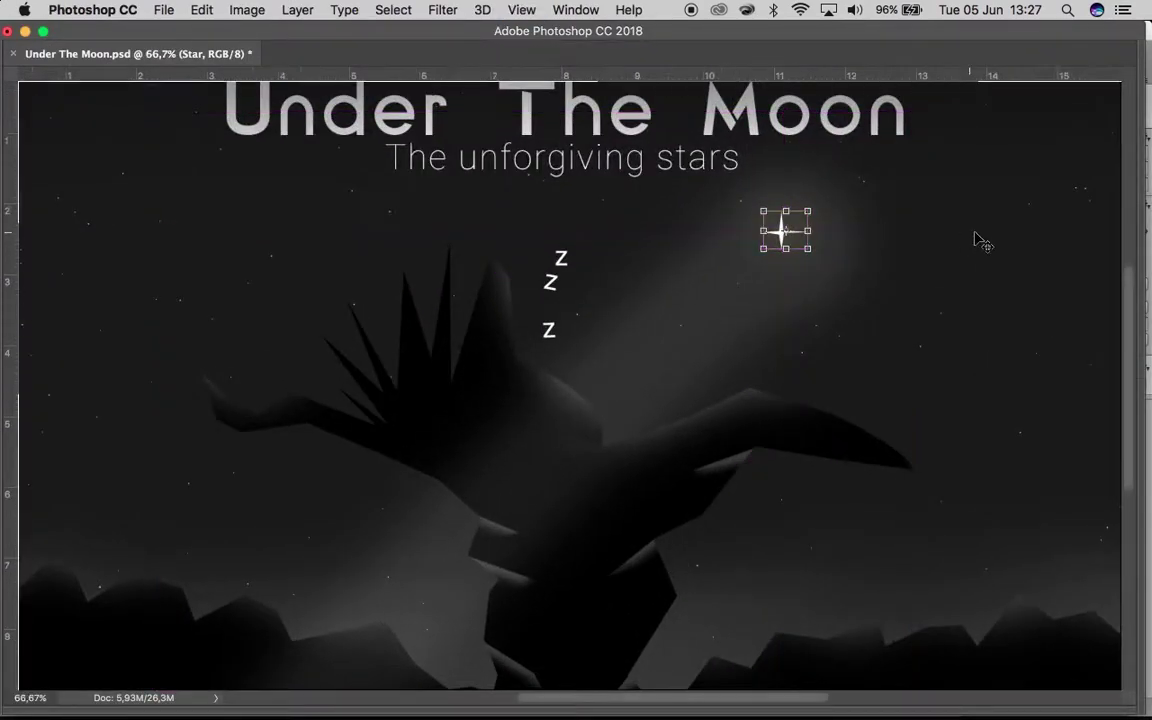
{"action": "key", "text": "a"}
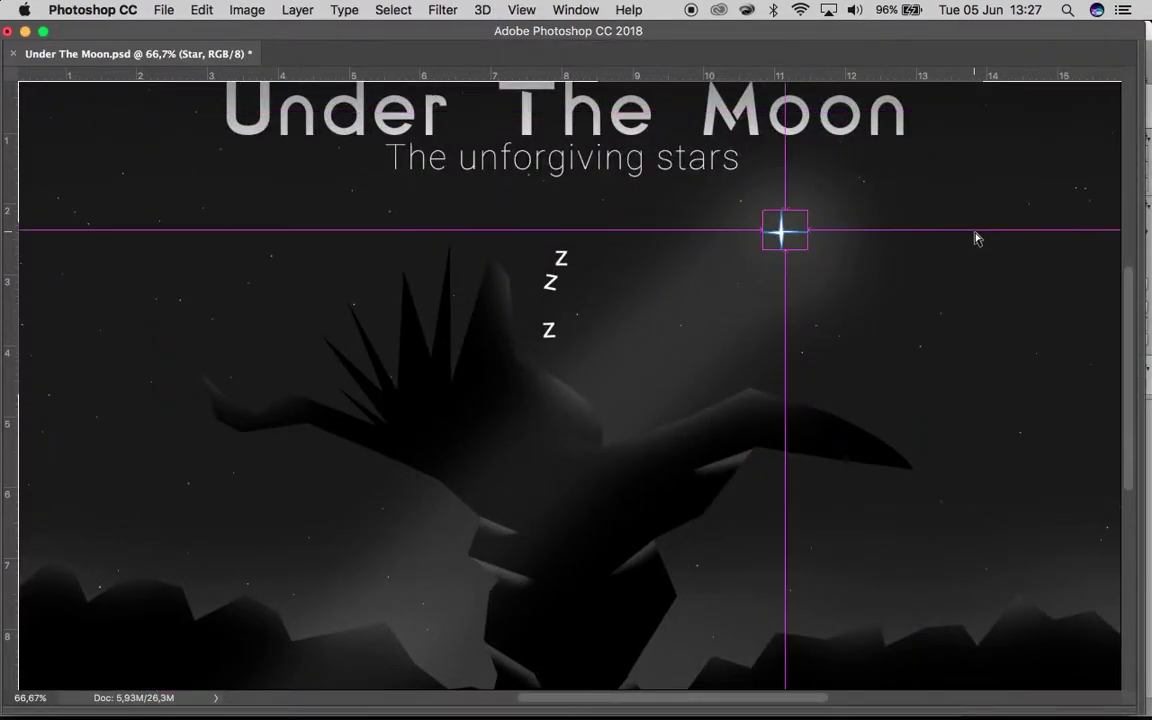
{"action": "key", "text": "super+minus"}
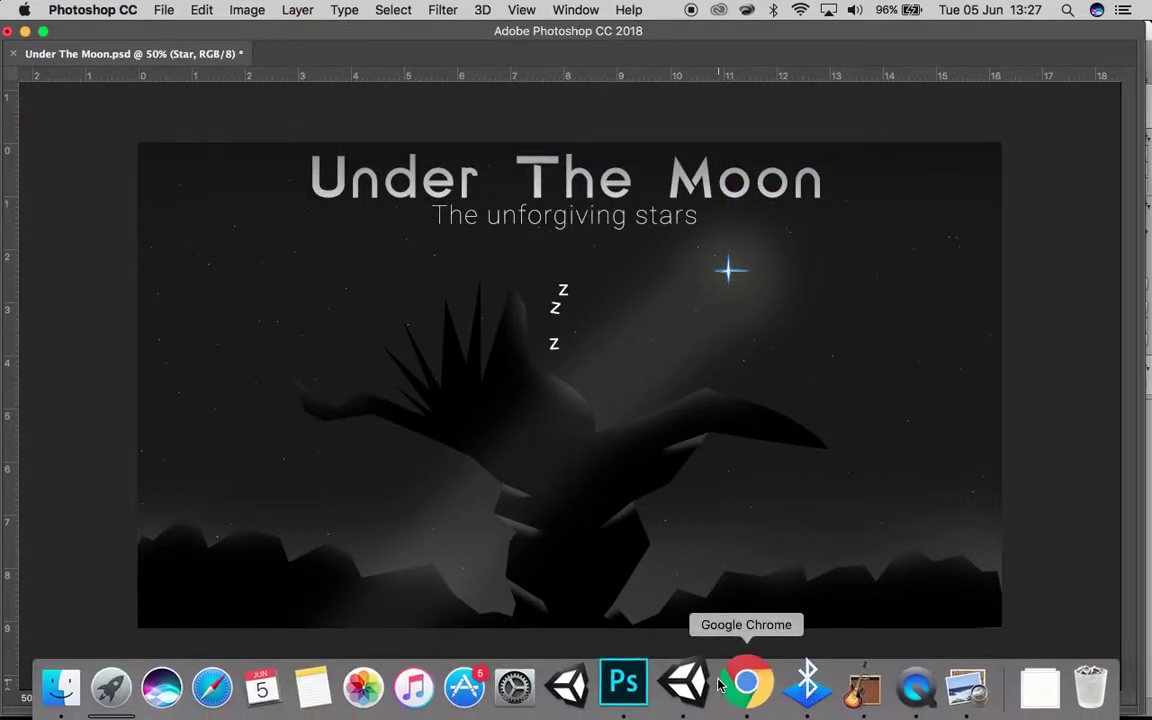